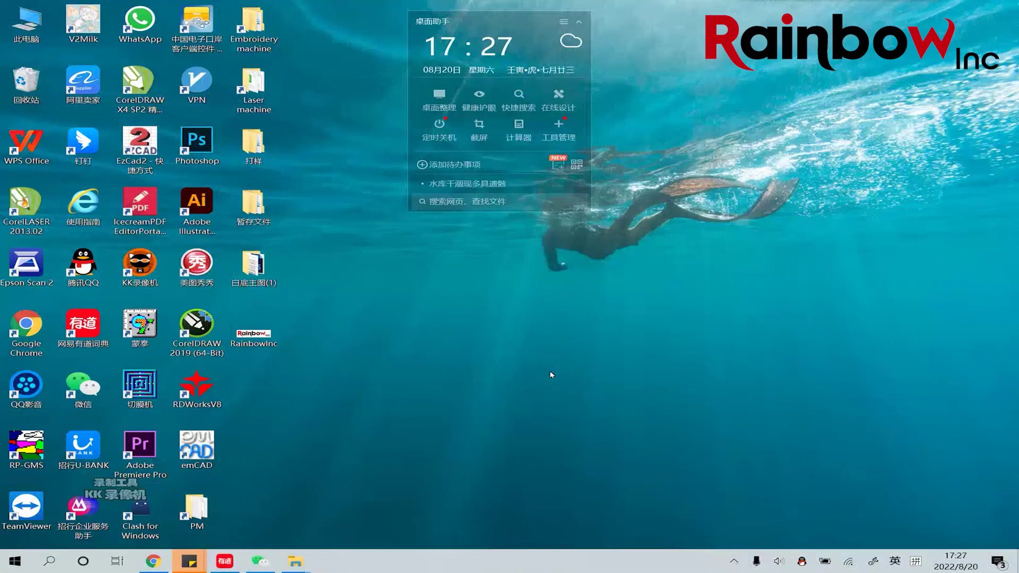
Open emCAD and insert the RainbowInc PNG logo from the desktop into the new design
{"action": "double_click", "coordinate": [197, 449]}
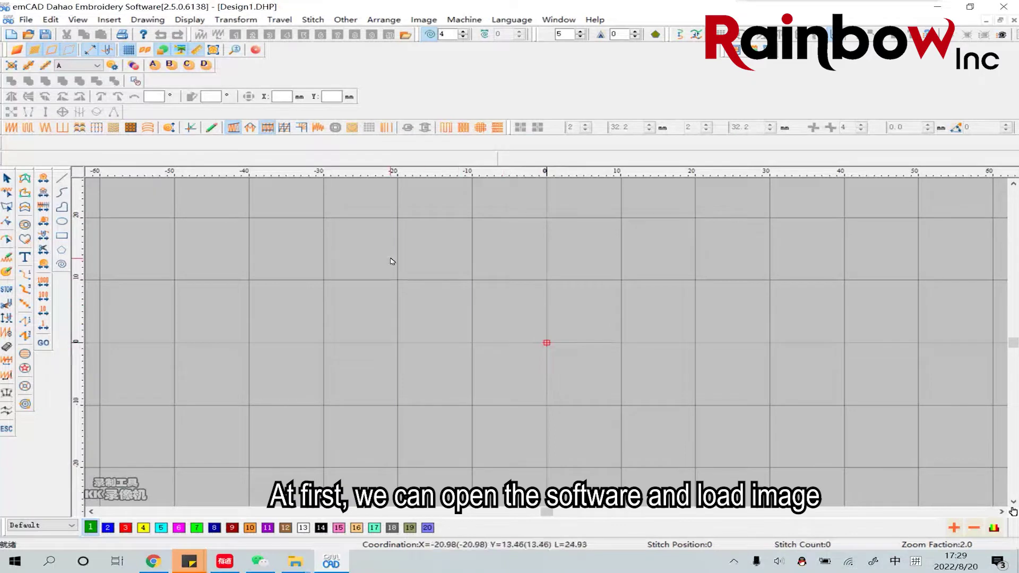
{"action": "left_click", "coordinate": [423, 20]}
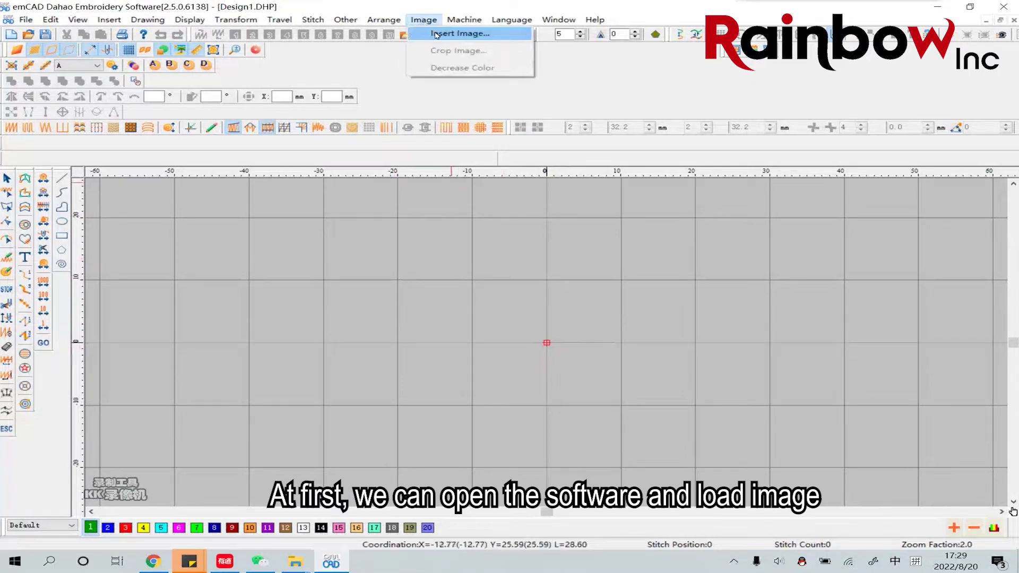
{"action": "left_click", "coordinate": [437, 33]}
{"action": "left_click_drag", "start_coordinate": [555, 218], "coordinate": [556, 305]}
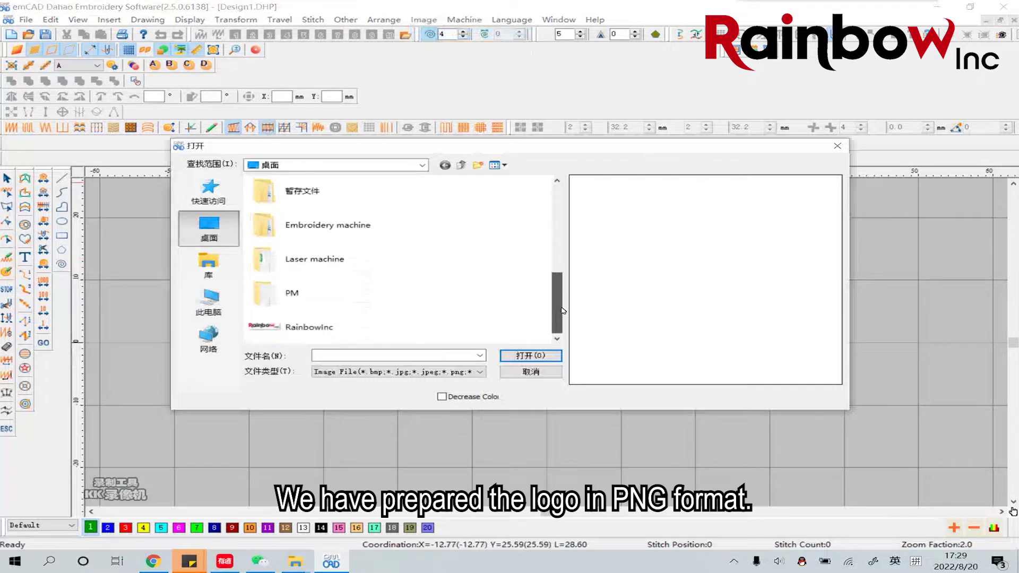
{"action": "left_click", "coordinate": [335, 332]}
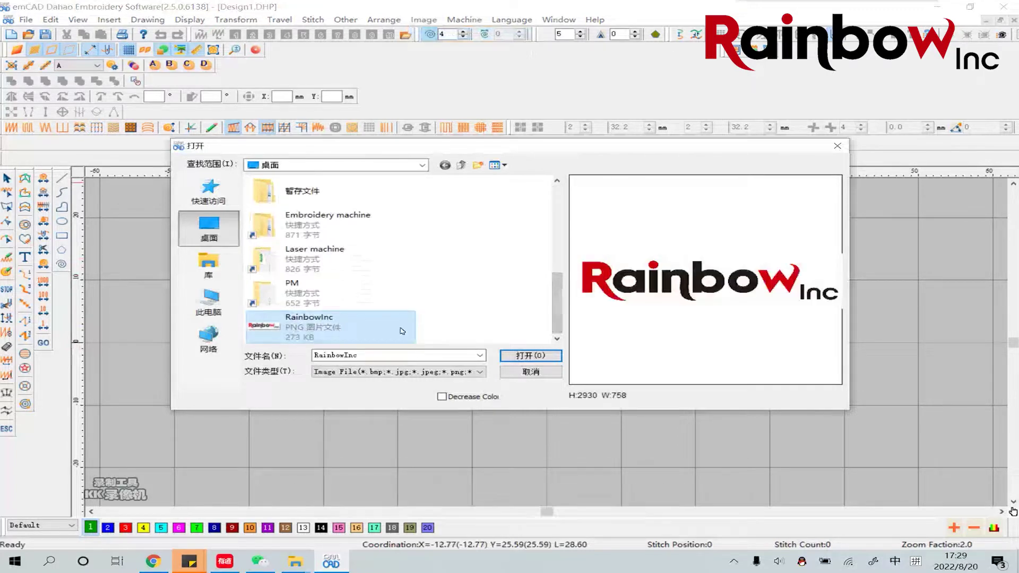
{"action": "left_click", "coordinate": [531, 355]}
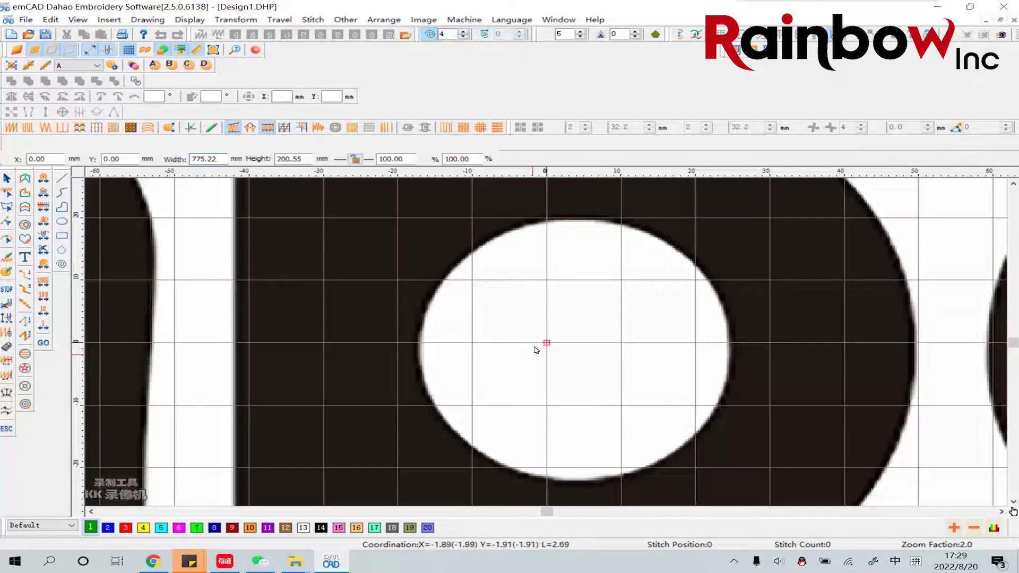
Lock the logo image's width-to-height ratio and set its width to 150 mm
{"action": "left_click", "coordinate": [235, 49]}
{"action": "left_click", "coordinate": [373, 263]}
{"action": "left_click", "coordinate": [373, 263]}
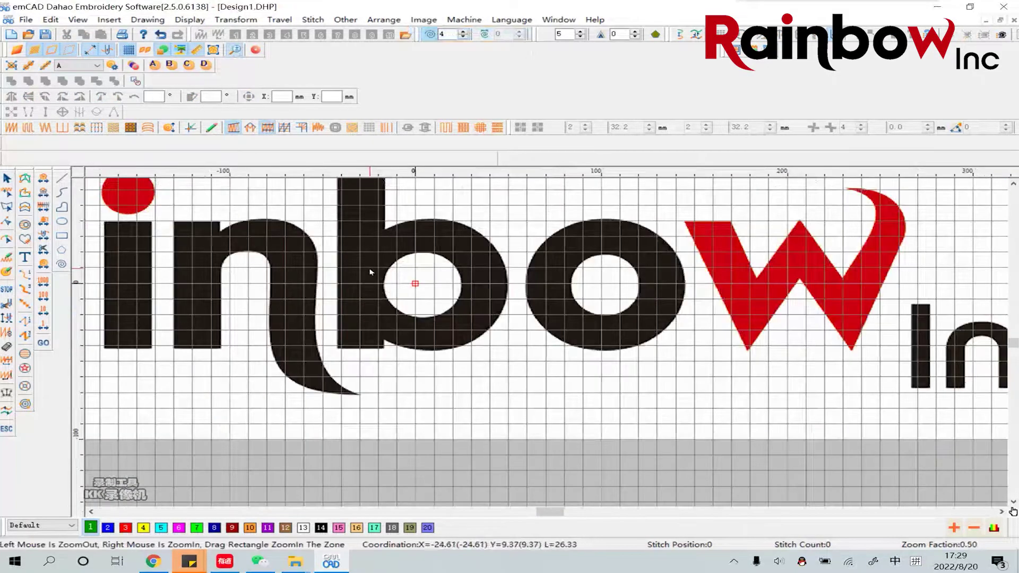
{"action": "left_click", "coordinate": [371, 273]}
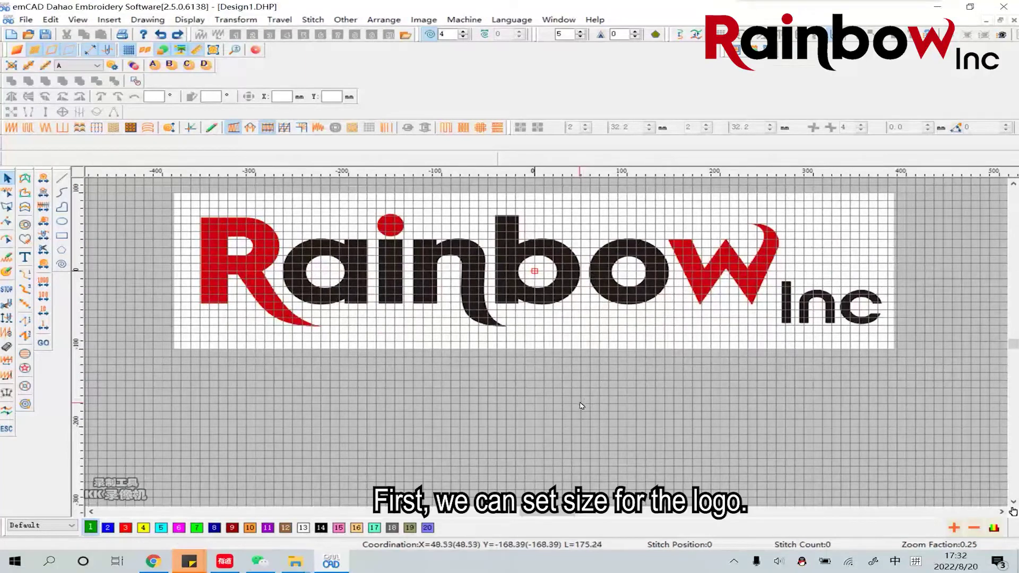
{"action": "left_click", "coordinate": [531, 331]}
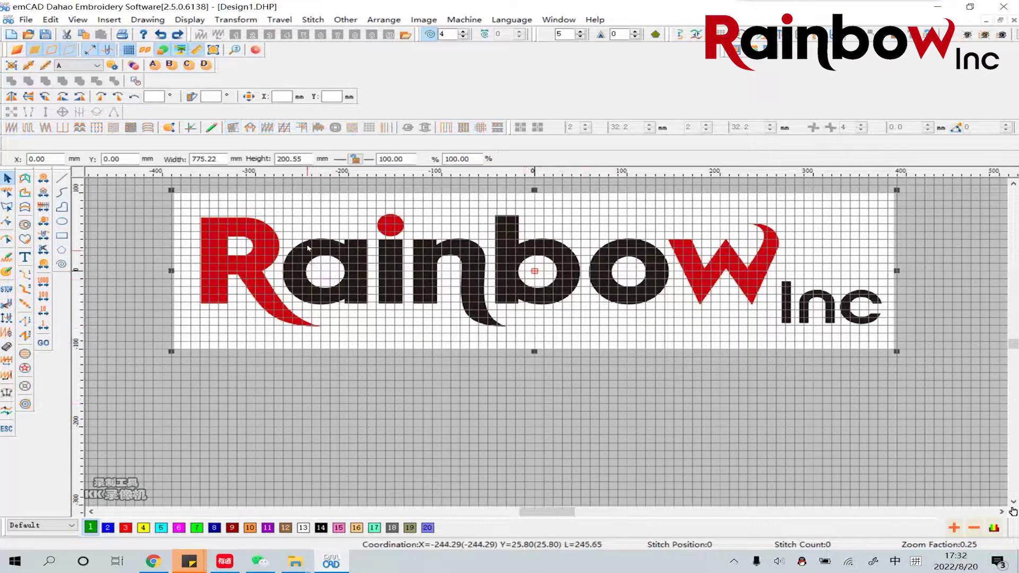
{"action": "left_click", "coordinate": [356, 159]}
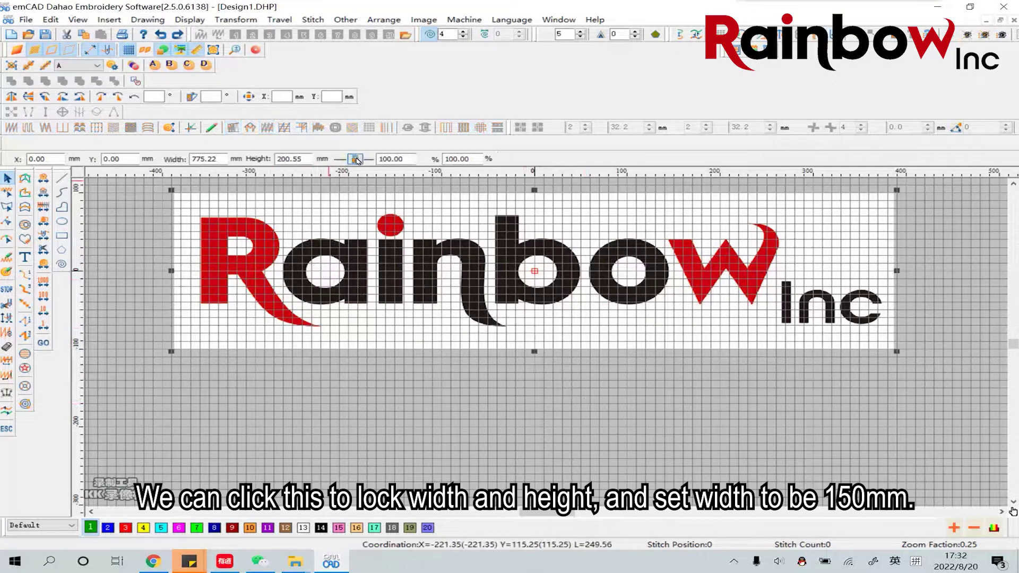
{"action": "double_click", "coordinate": [215, 160]}
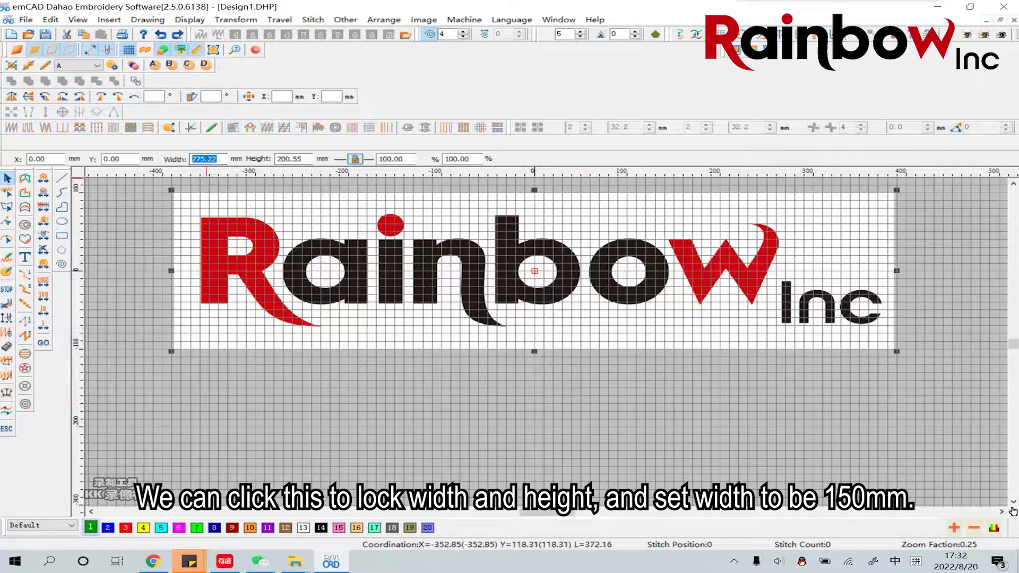
{"action": "type", "text": "150"}
{"action": "key", "text": "Return"}
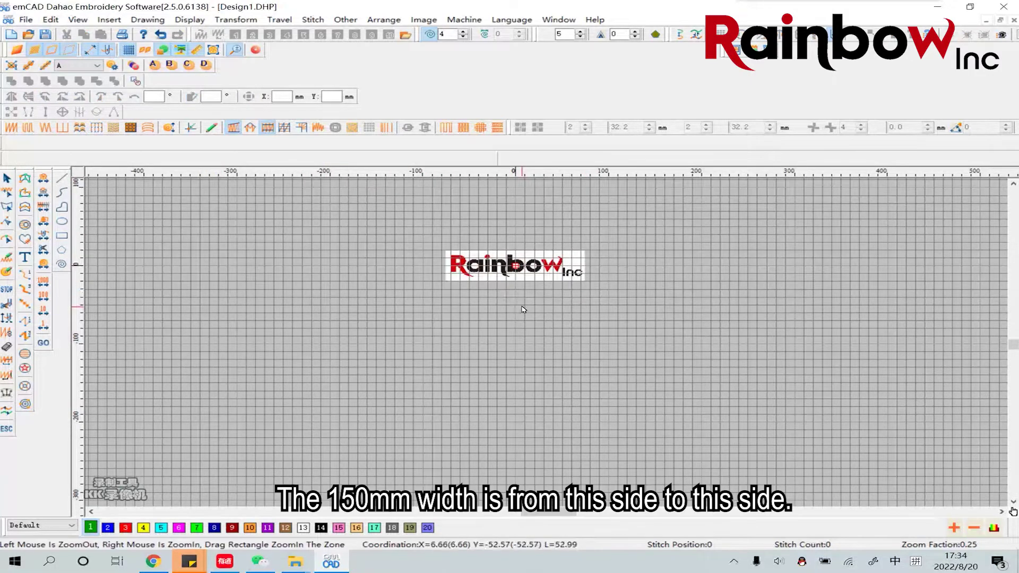
Draw a straight line about 20 mm high, slanting down the stem of the letter R from its upper-left corner to its lower-right corner
{"action": "left_click", "coordinate": [485, 270]}
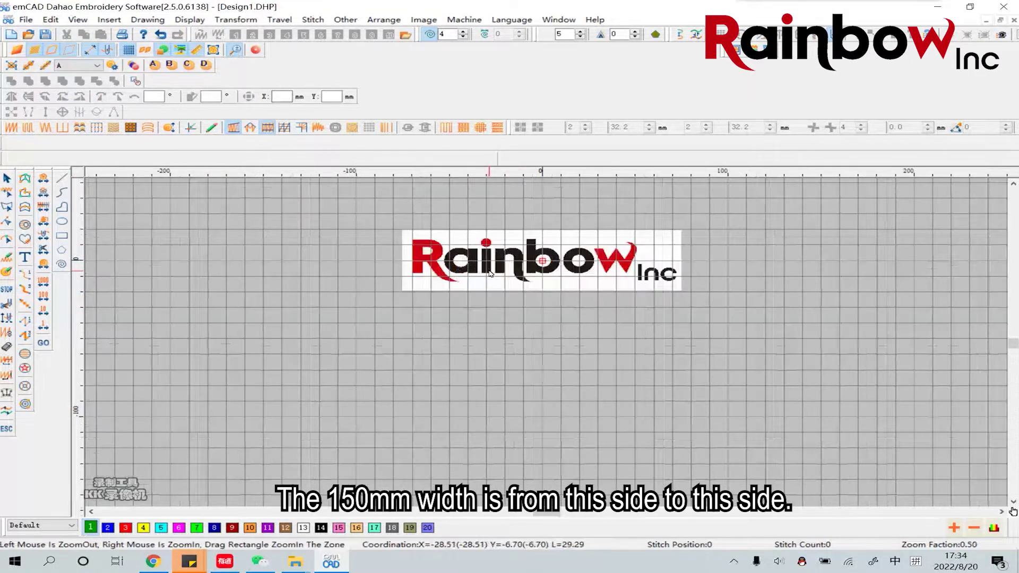
{"action": "left_click", "coordinate": [471, 263]}
{"action": "scroll", "coordinate": [472, 263], "scroll_direction": "up", "scroll_amount": 2}
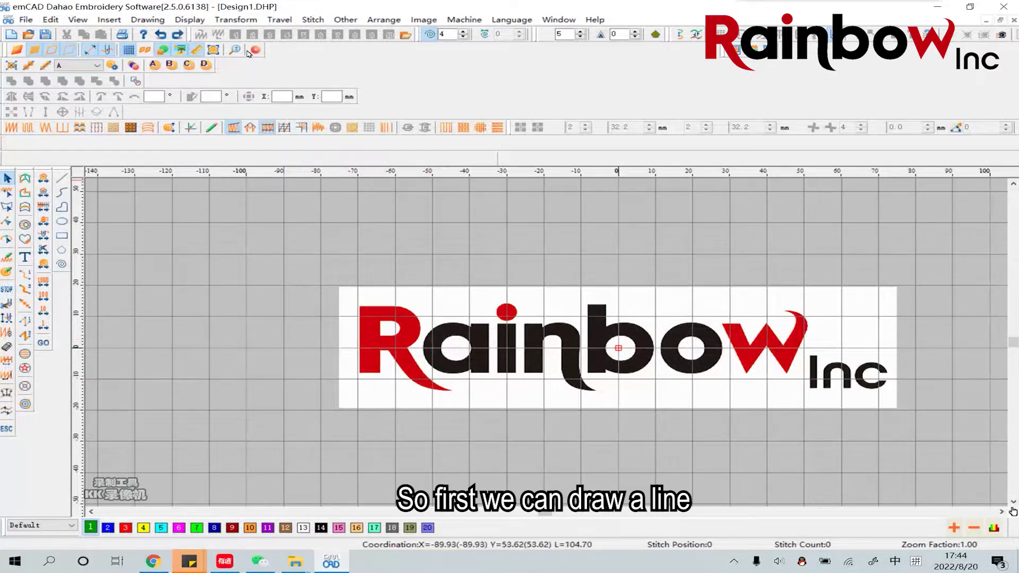
{"action": "left_click", "coordinate": [234, 49]}
{"action": "right_click", "coordinate": [378, 358]}
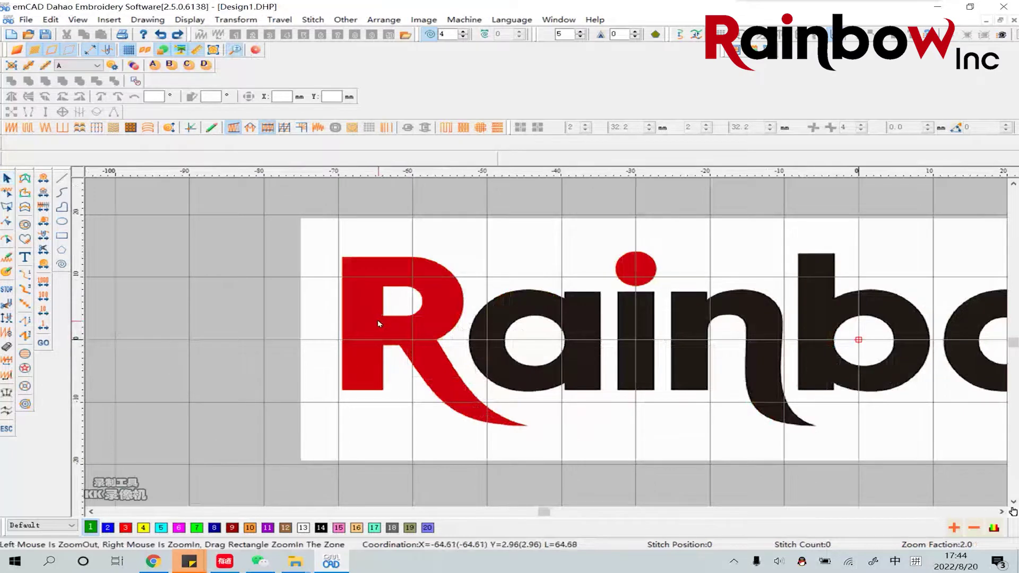
{"action": "left_click", "coordinate": [62, 177]}
{"action": "left_click", "coordinate": [352, 263]}
{"action": "left_click", "coordinate": [376, 388]}
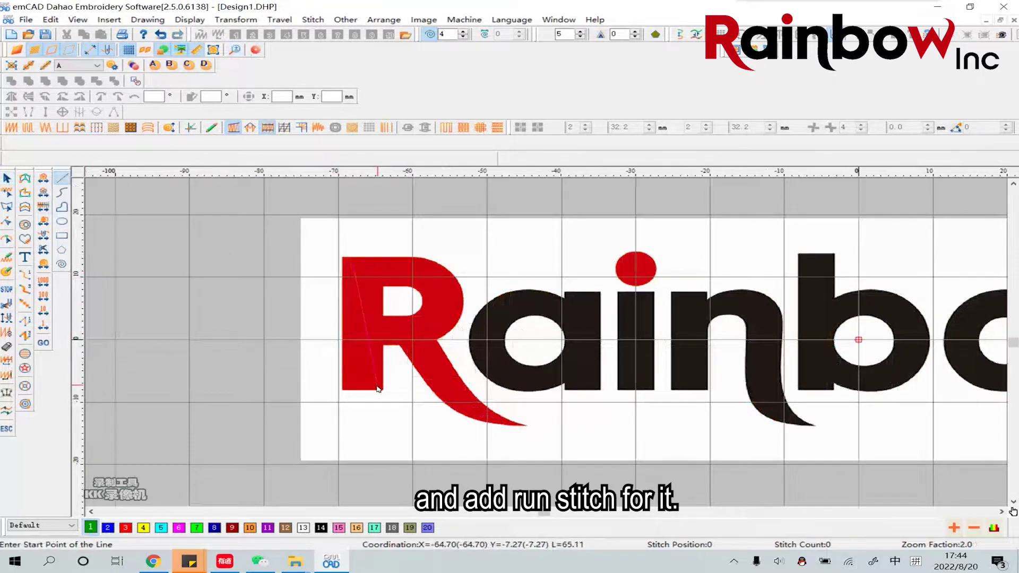
Convert the slanted line in the R's stem to a run stitch
{"action": "left_click", "coordinate": [6, 179]}
{"action": "left_click", "coordinate": [352, 291]}
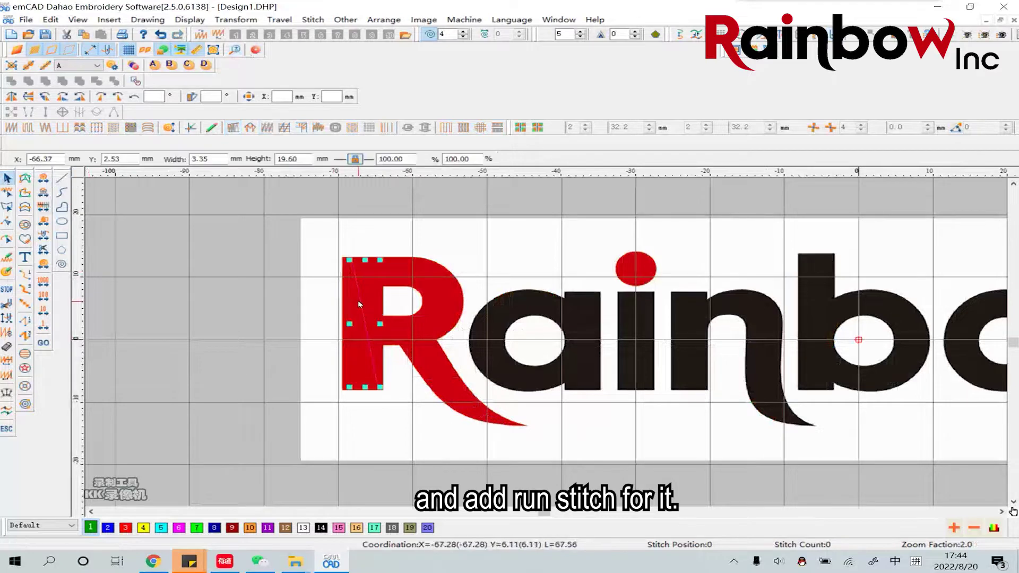
{"action": "left_click", "coordinate": [25, 275]}
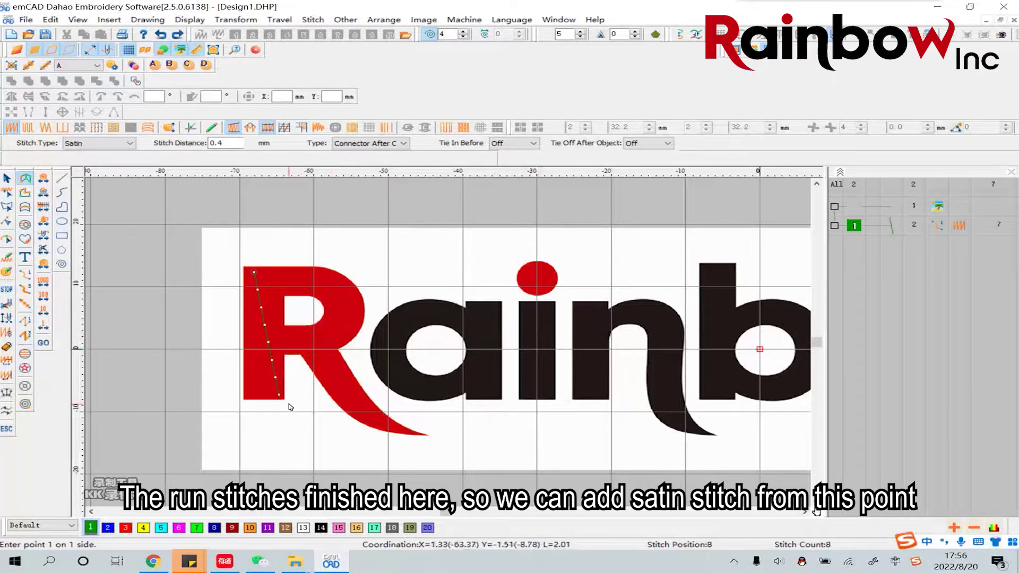
Digitize a satin stitch column from the foot of the R's stem around the curved bowl back to the stem, and check the stitch effect
{"action": "left_click", "coordinate": [26, 179]}
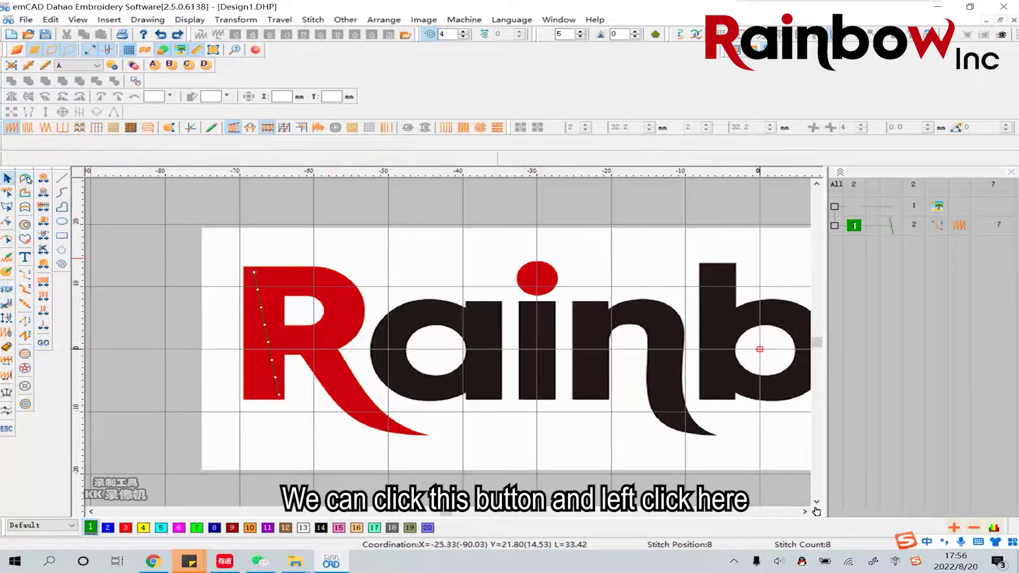
{"action": "left_click", "coordinate": [283, 398]}
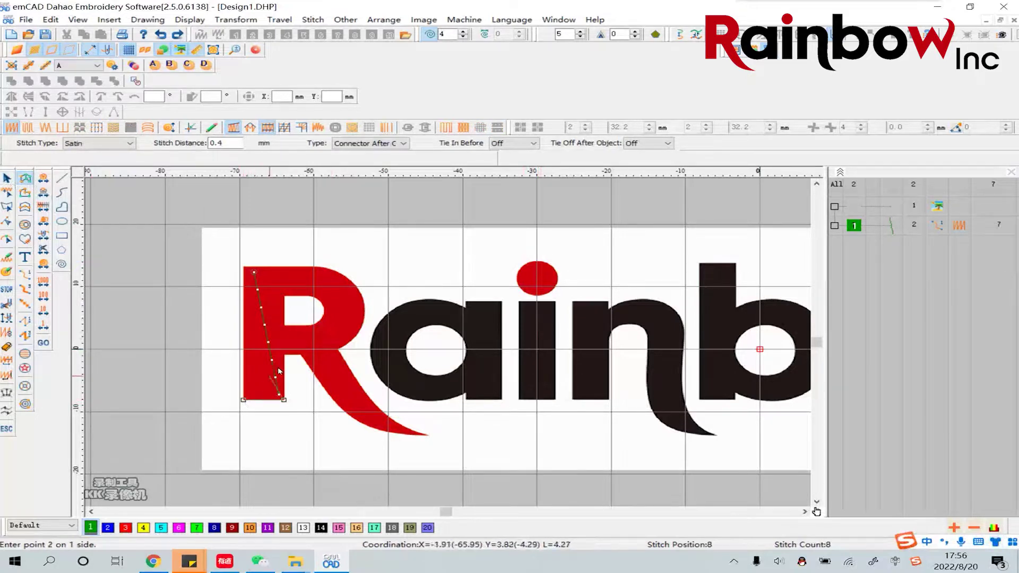
{"action": "left_click", "coordinate": [285, 295]}
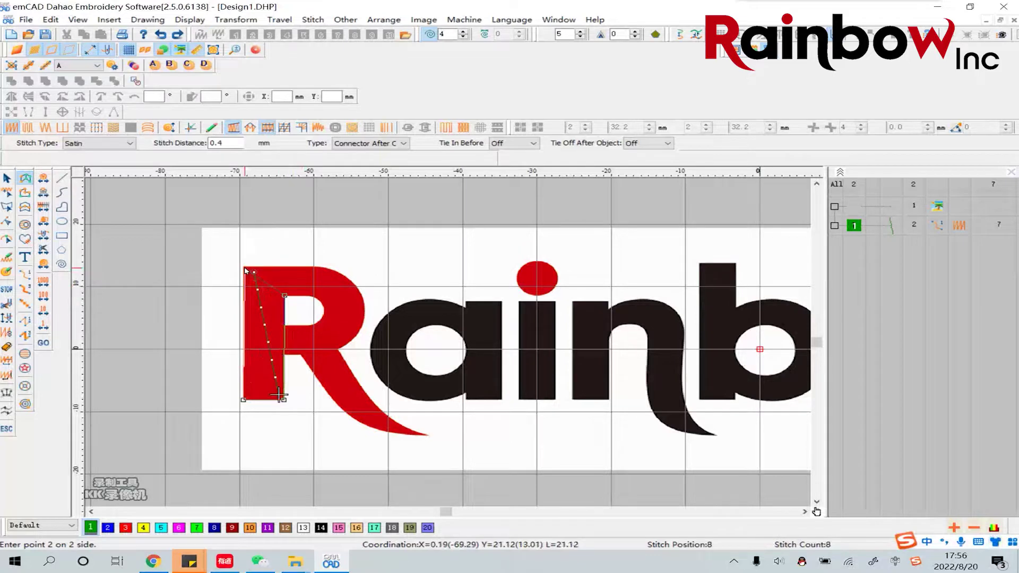
{"action": "left_click", "coordinate": [310, 296]}
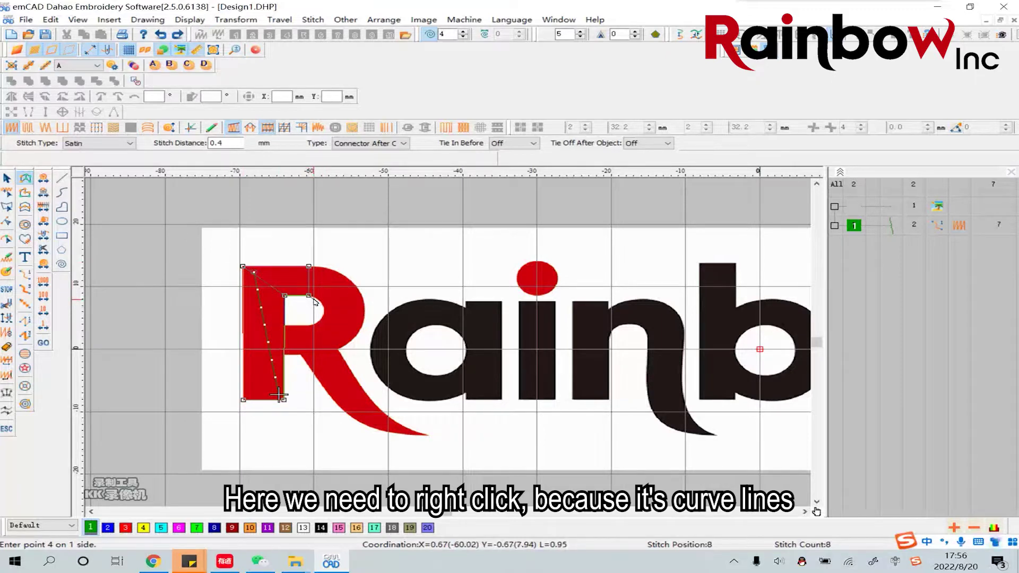
{"action": "right_click", "coordinate": [322, 303]}
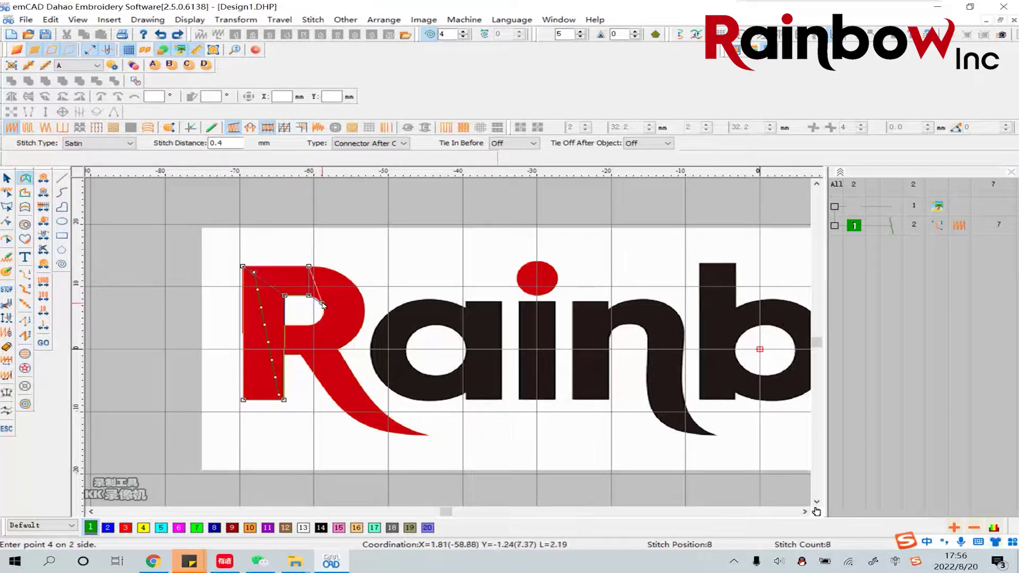
{"action": "right_click", "coordinate": [350, 282]}
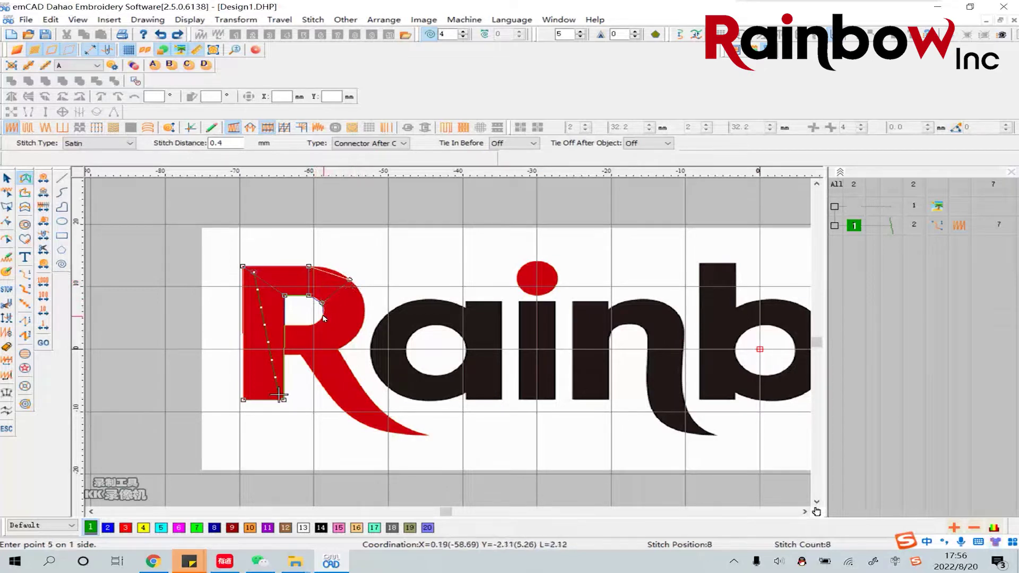
{"action": "right_click", "coordinate": [358, 336]}
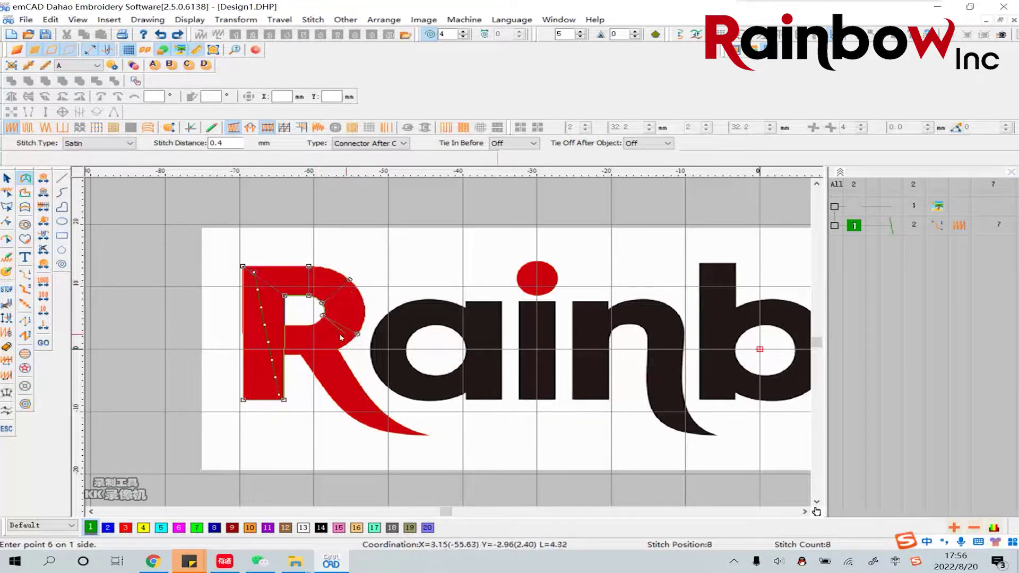
{"action": "left_click", "coordinate": [313, 325]}
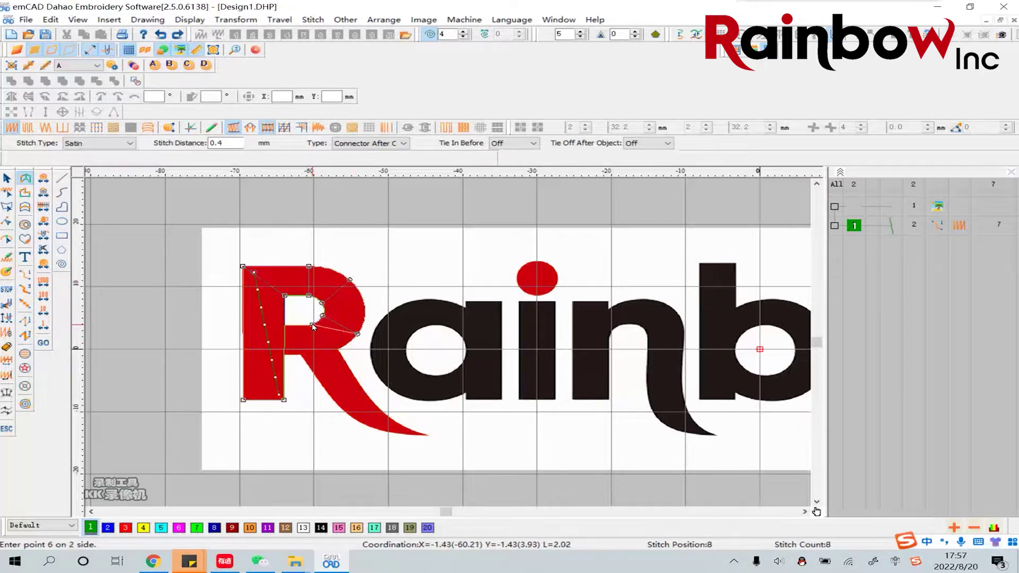
{"action": "left_click", "coordinate": [316, 354]}
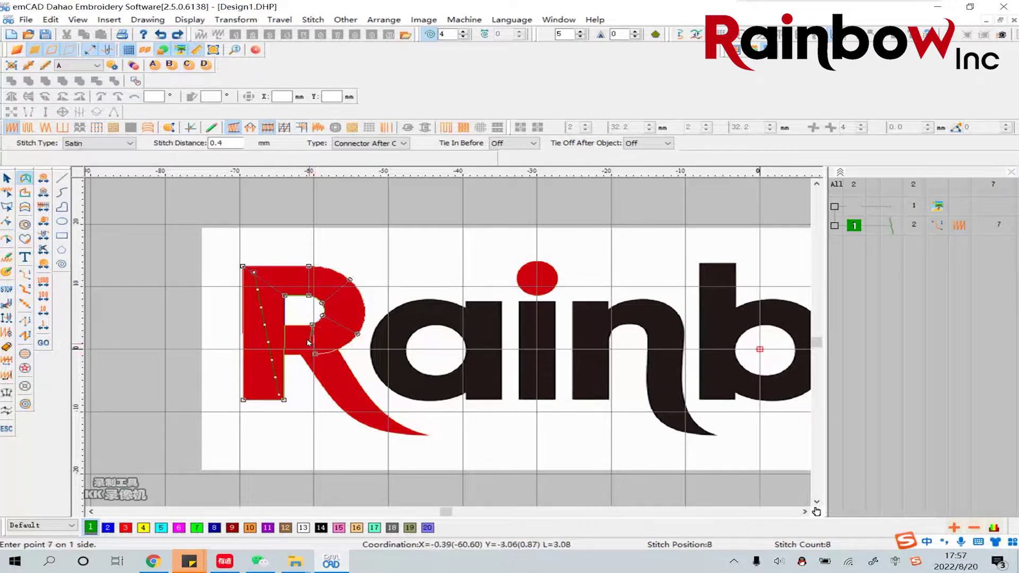
{"action": "left_click", "coordinate": [286, 356]}
{"action": "left_click", "coordinate": [286, 356]}
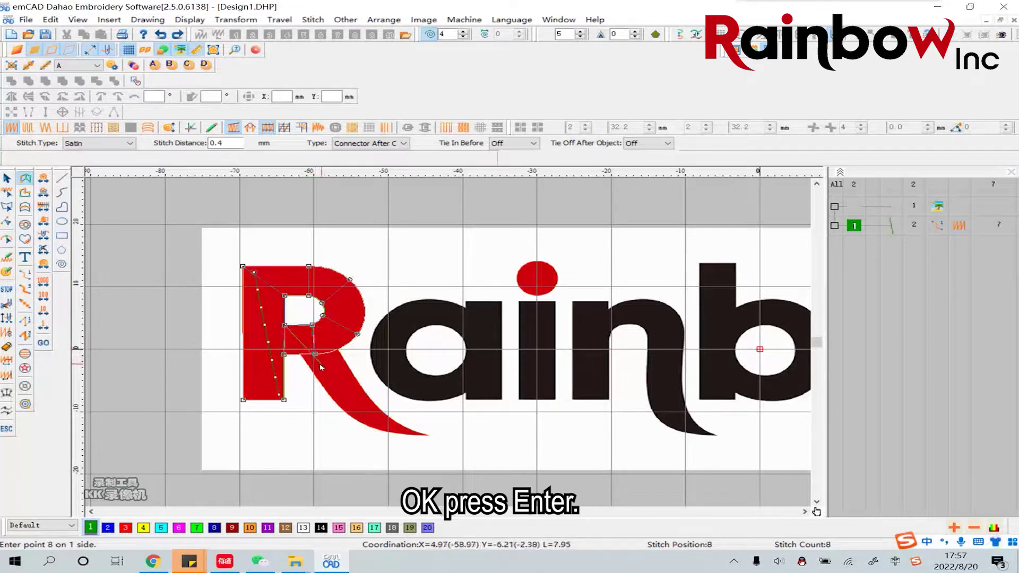
{"action": "key", "text": "Return"}
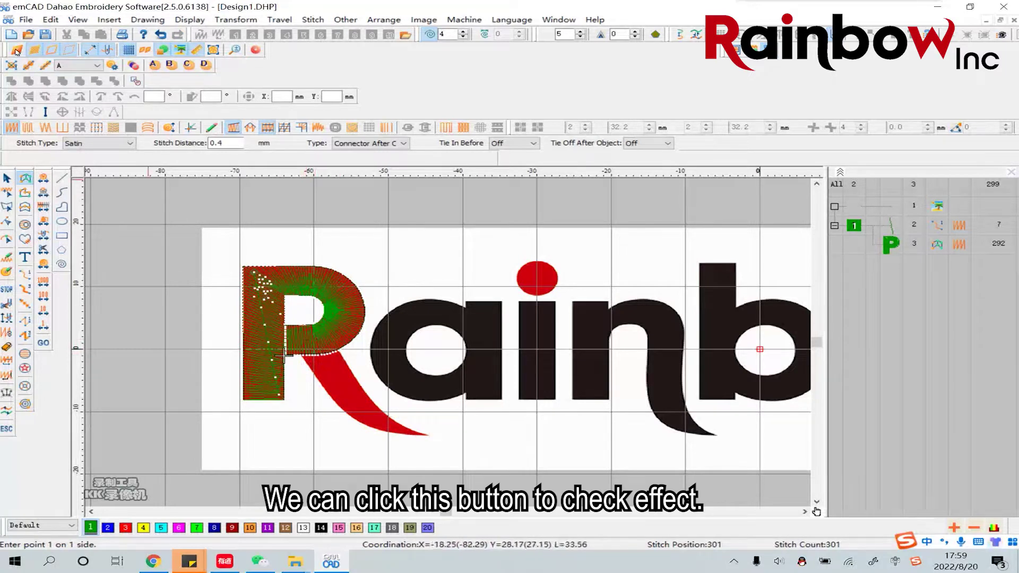
{"action": "left_click", "coordinate": [16, 50]}
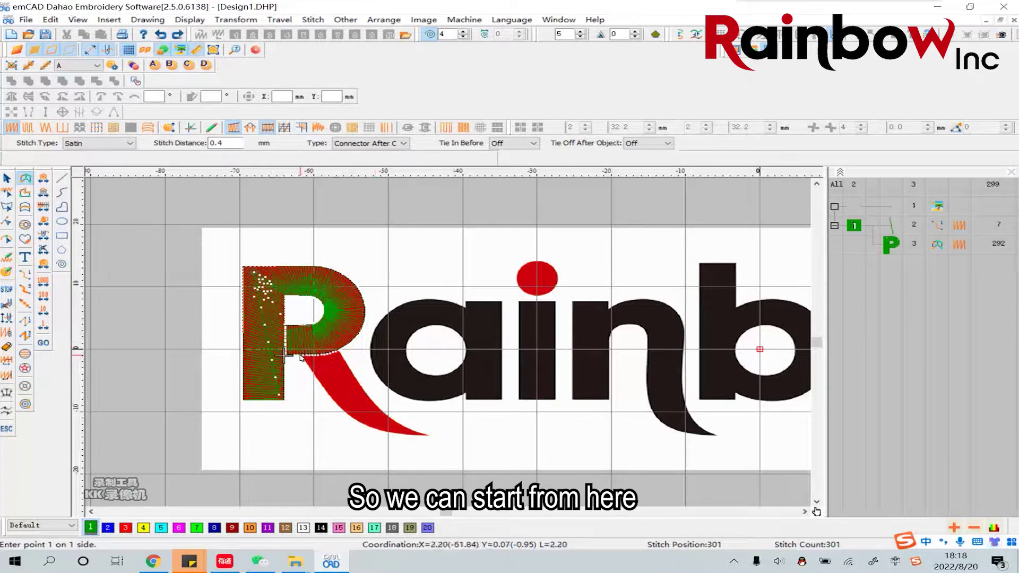
Digitize a satin stitch column along the R's curved leg, from the underside of the bowl to the pointed tip
{"action": "left_click", "coordinate": [301, 356]}
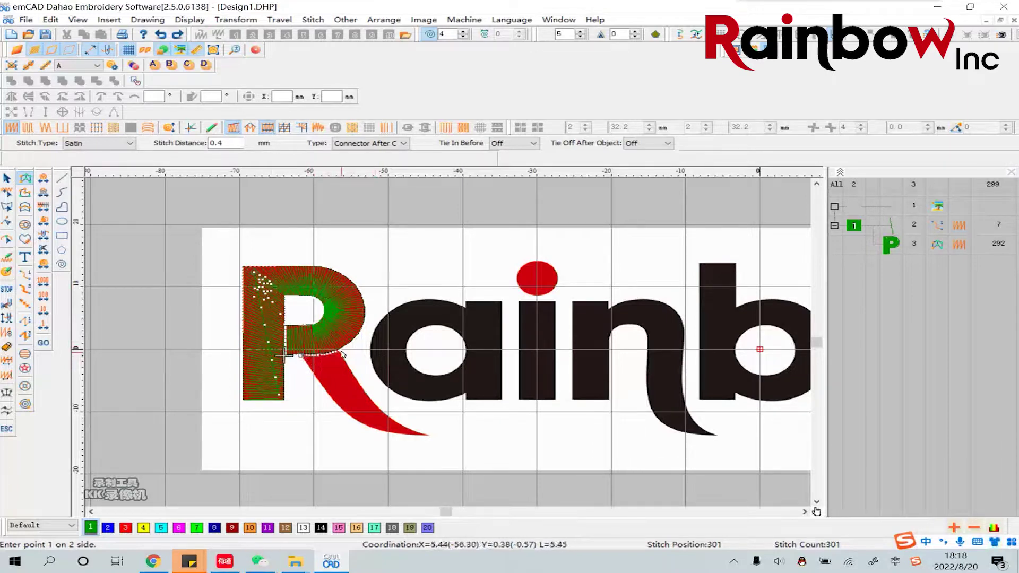
{"action": "left_click", "coordinate": [336, 404]}
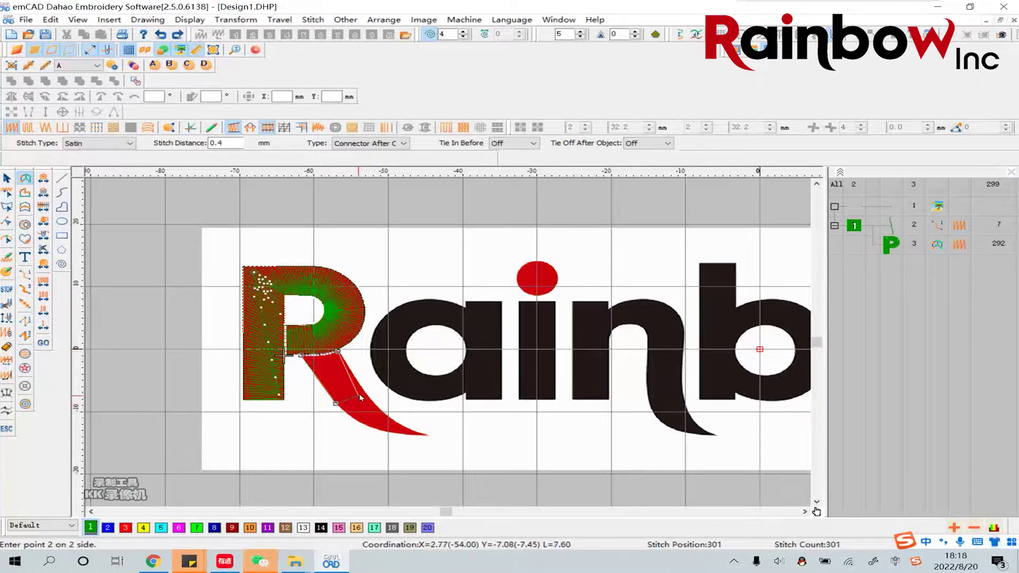
{"action": "left_click", "coordinate": [366, 393]}
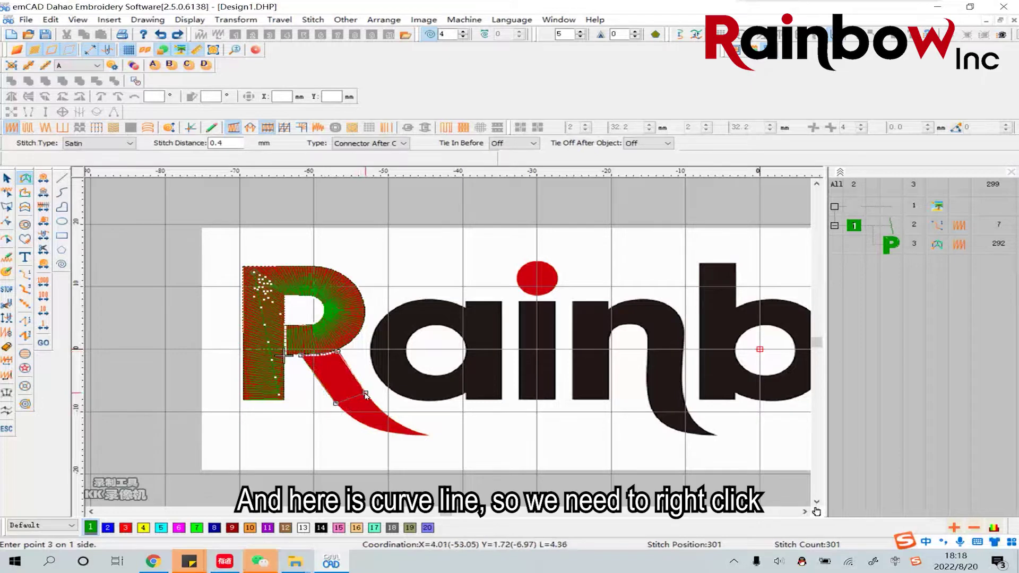
{"action": "right_click", "coordinate": [365, 426]}
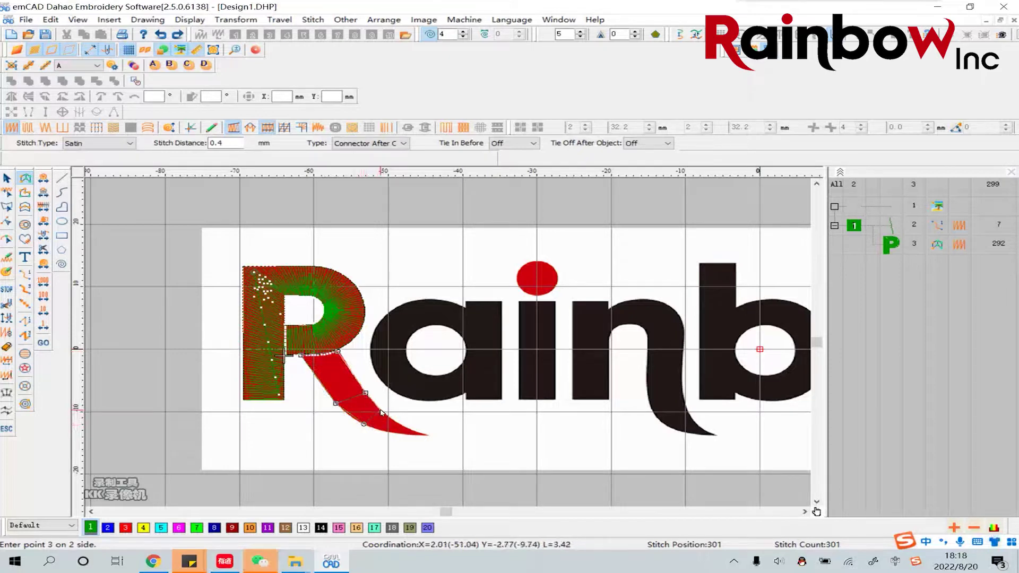
{"action": "right_click", "coordinate": [386, 430]}
{"action": "right_click", "coordinate": [397, 424]}
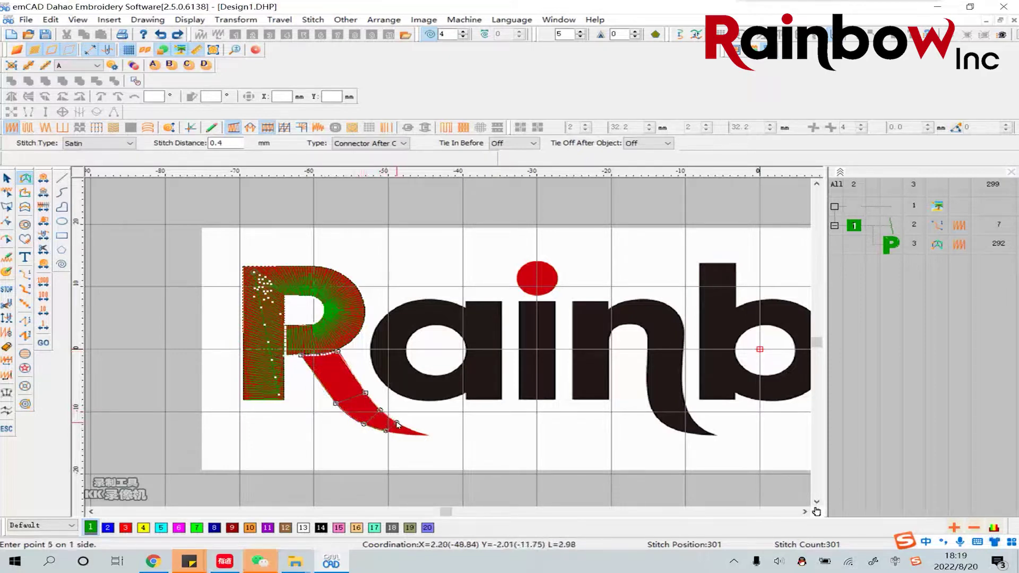
{"action": "right_click", "coordinate": [423, 436]}
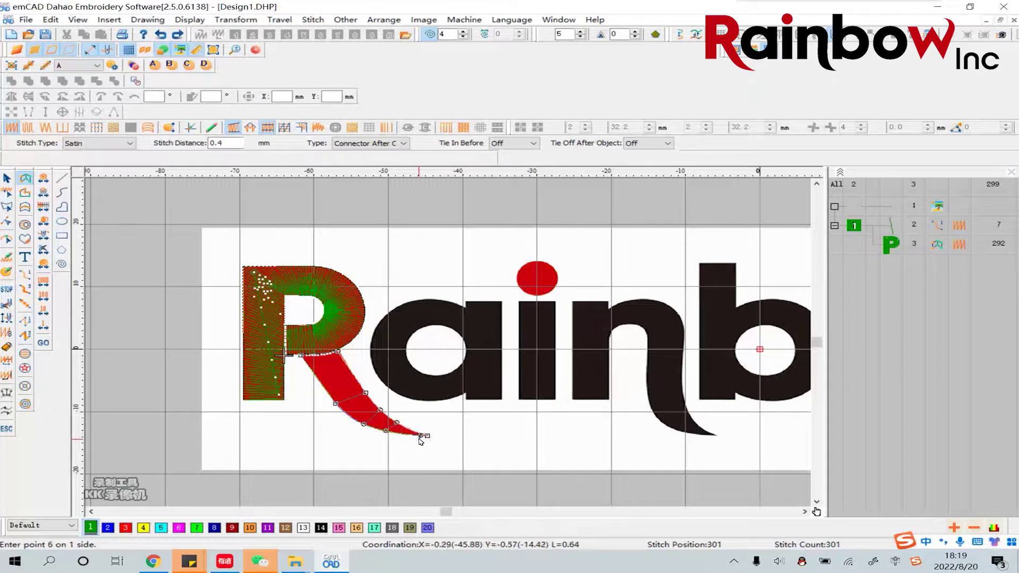
{"action": "key", "text": "Return"}
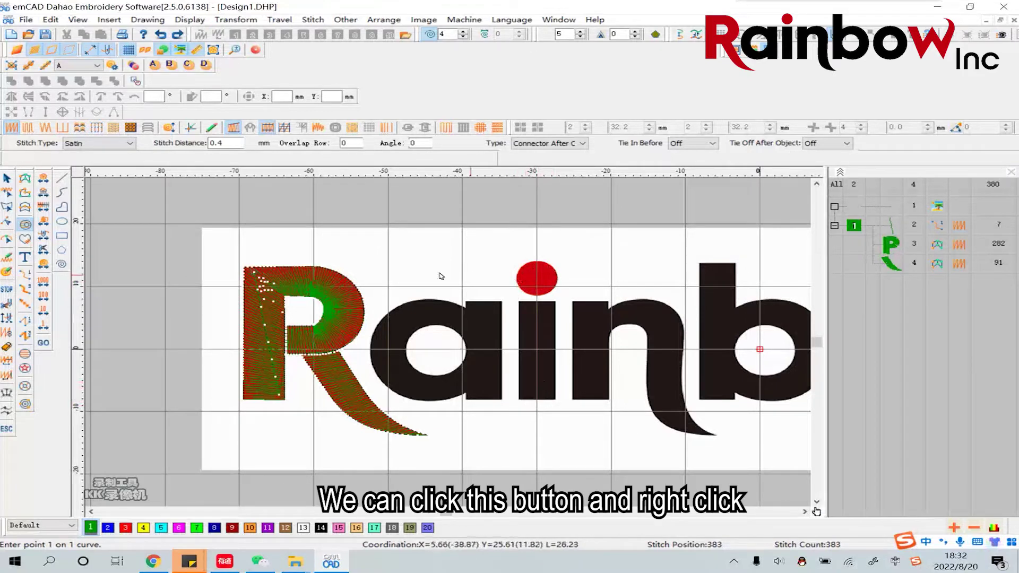
Outline the round dot of the letter i as a closed curved satin fill area
{"action": "left_click", "coordinate": [26, 225]}
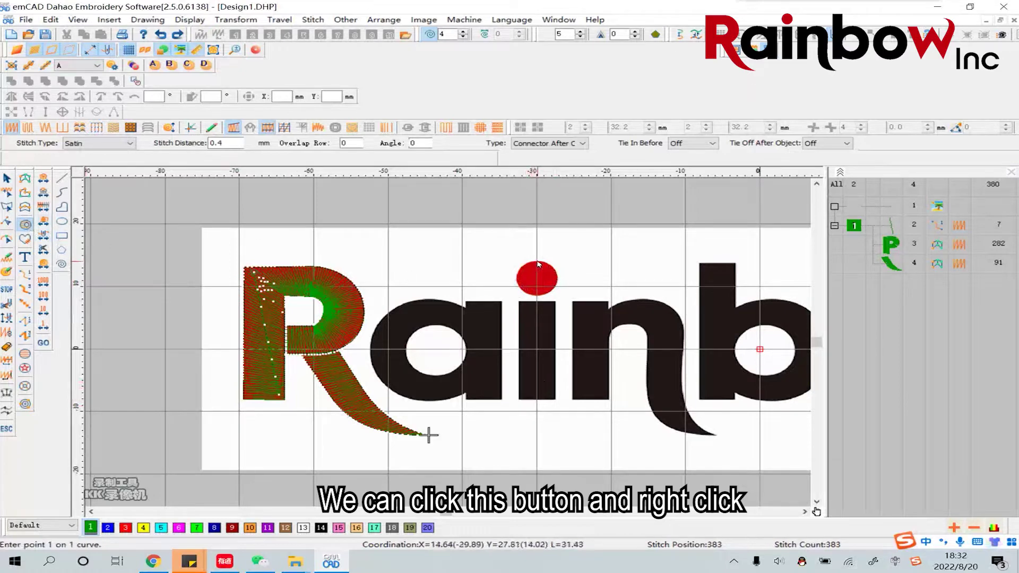
{"action": "left_click", "coordinate": [538, 264]}
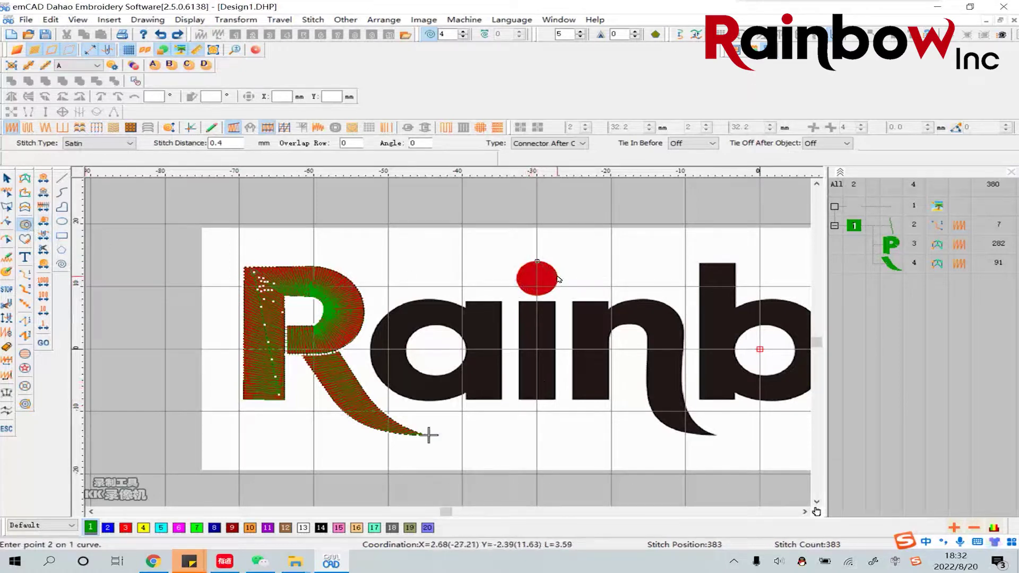
{"action": "left_click", "coordinate": [538, 294]}
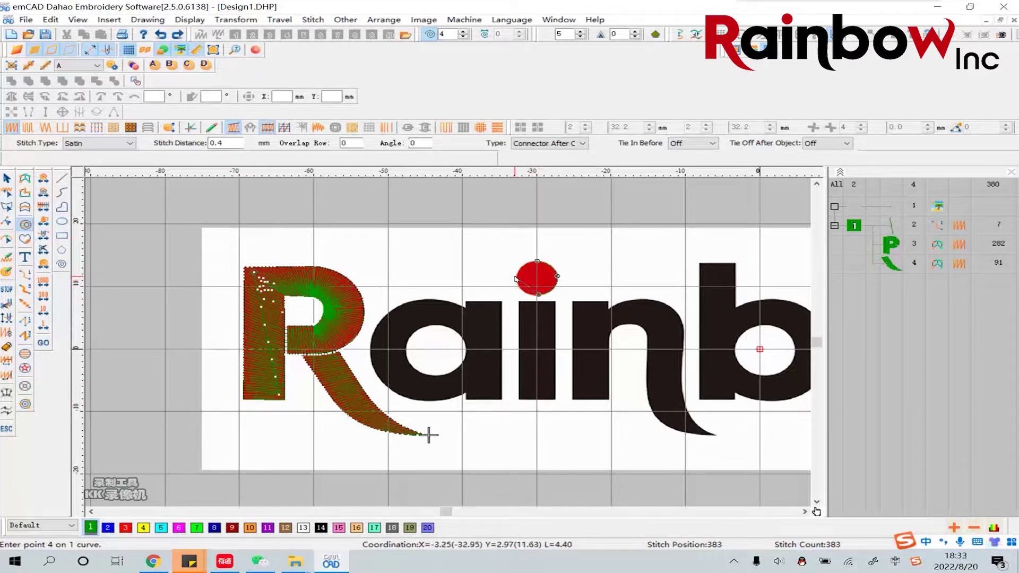
{"action": "left_click", "coordinate": [516, 278]}
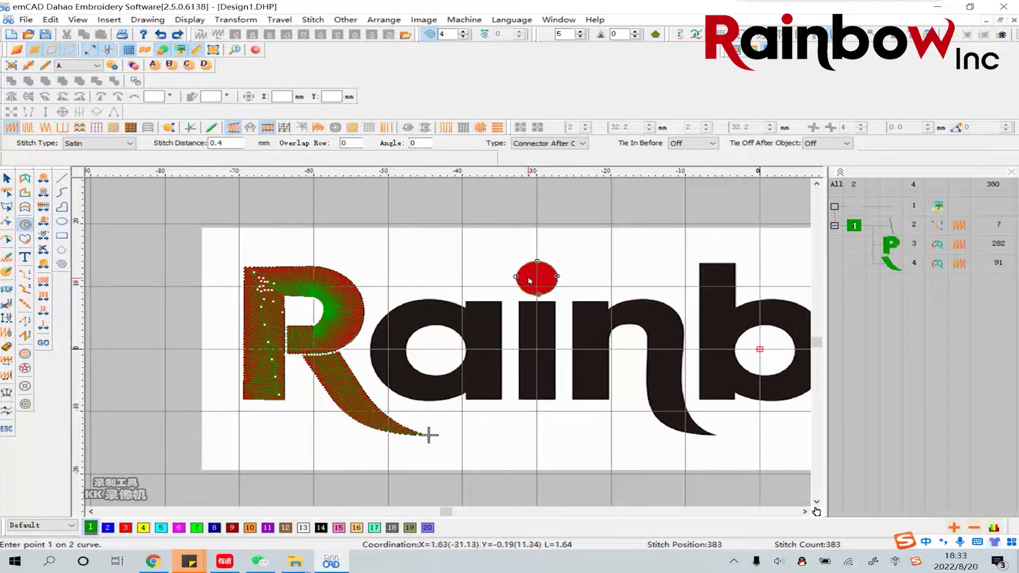
{"action": "key", "text": "Return"}
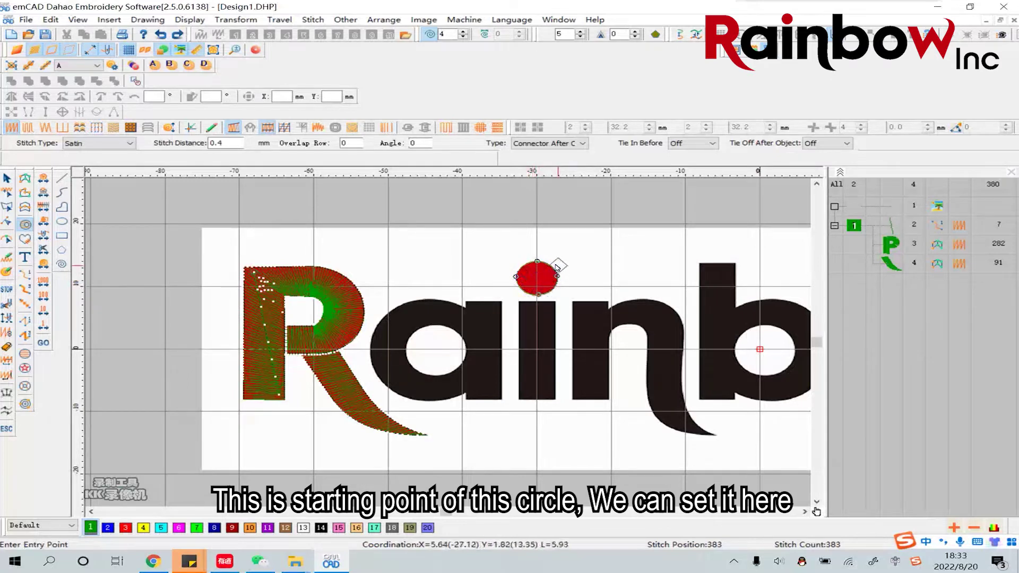
Set the dot's entry and exit points together on its left edge and make its stitch direction horizontal
{"action": "left_click", "coordinate": [522, 279]}
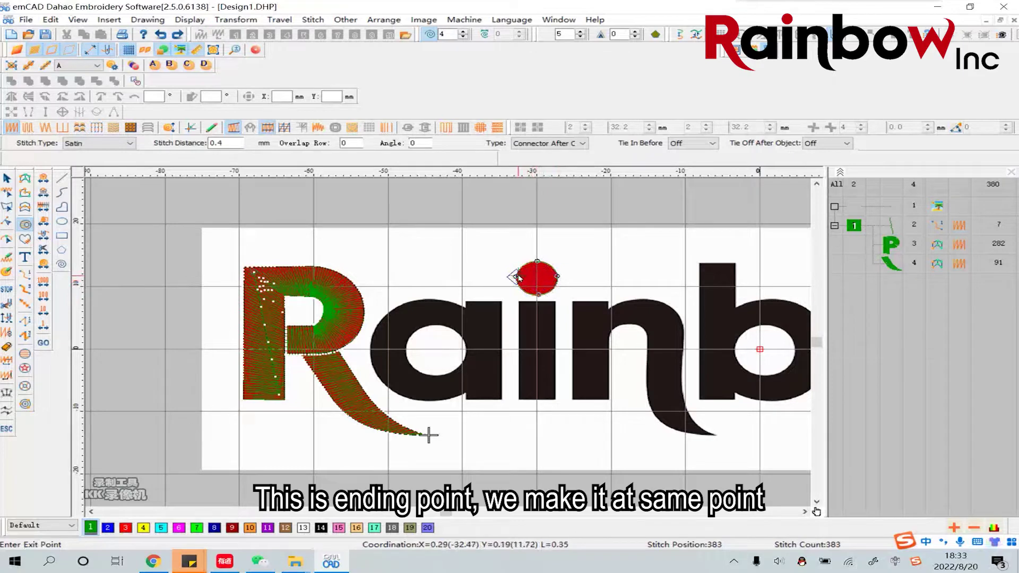
{"action": "left_click", "coordinate": [515, 277]}
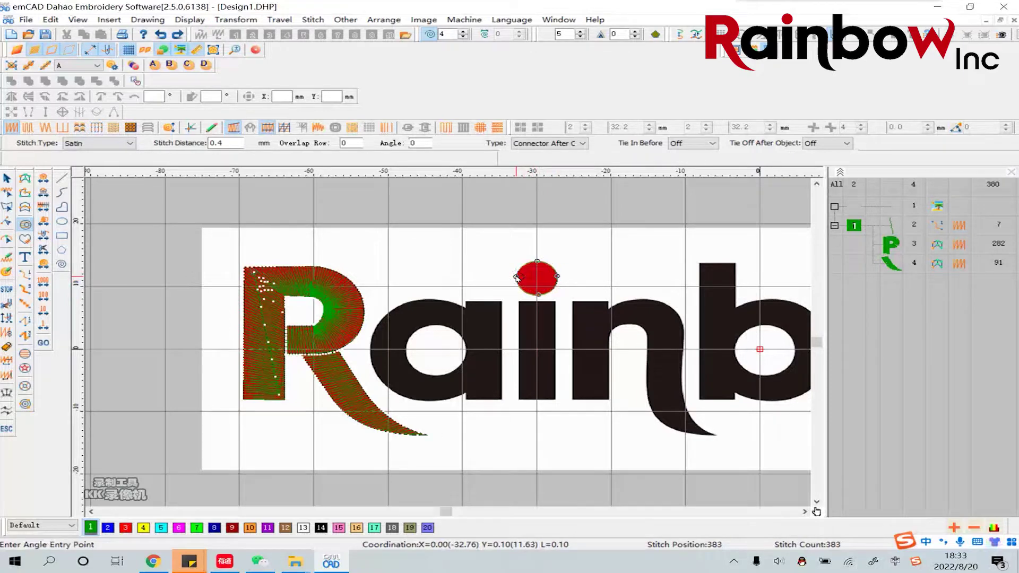
{"action": "left_click", "coordinate": [522, 276]}
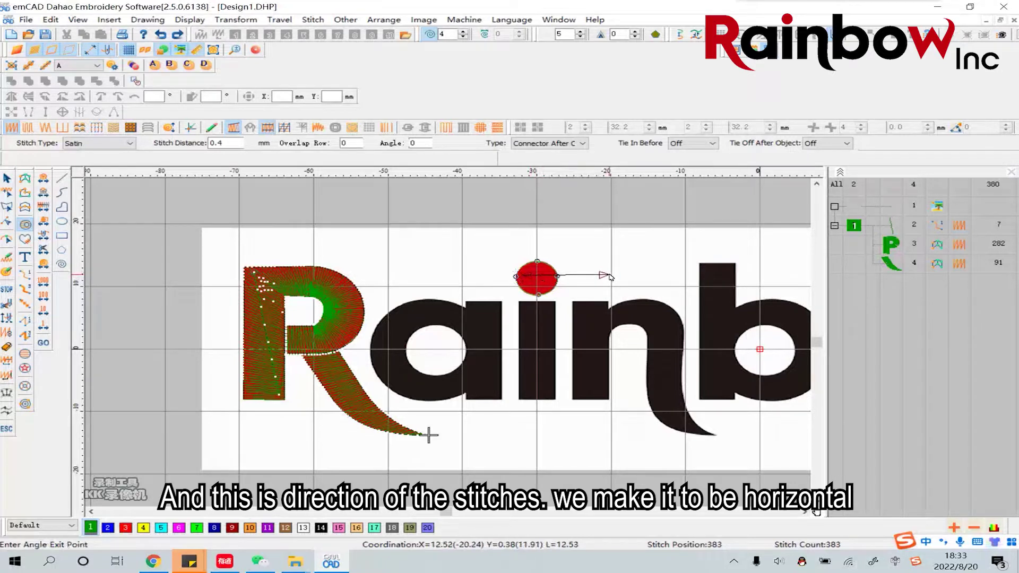
{"action": "left_click", "coordinate": [610, 277]}
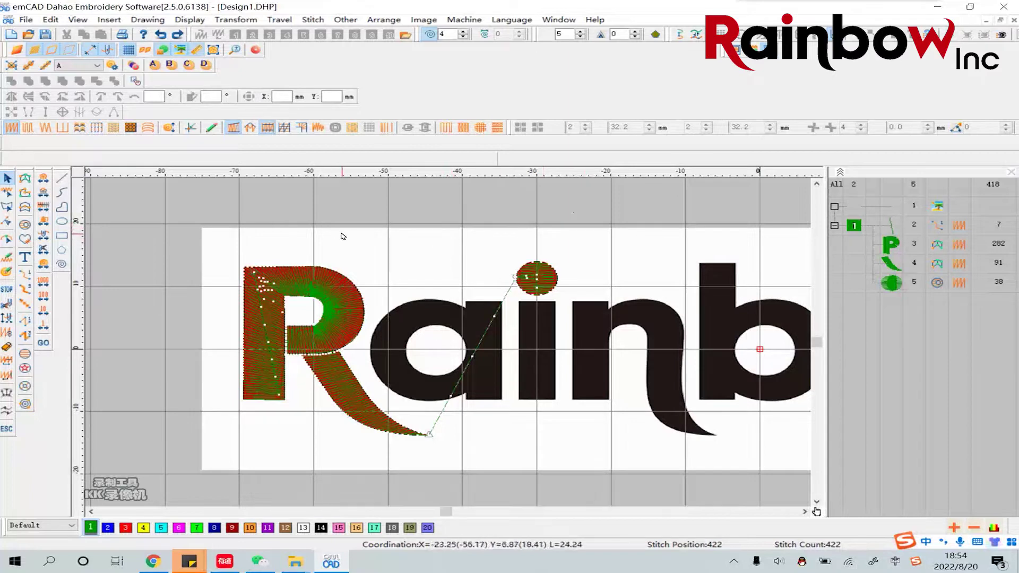
Draw a slanted line from just left of the i's dot up to the logo's upper edge and convert it to a run stitch
{"action": "left_click", "coordinate": [62, 178]}
{"action": "left_click", "coordinate": [502, 275]}
{"action": "left_click", "coordinate": [408, 227]}
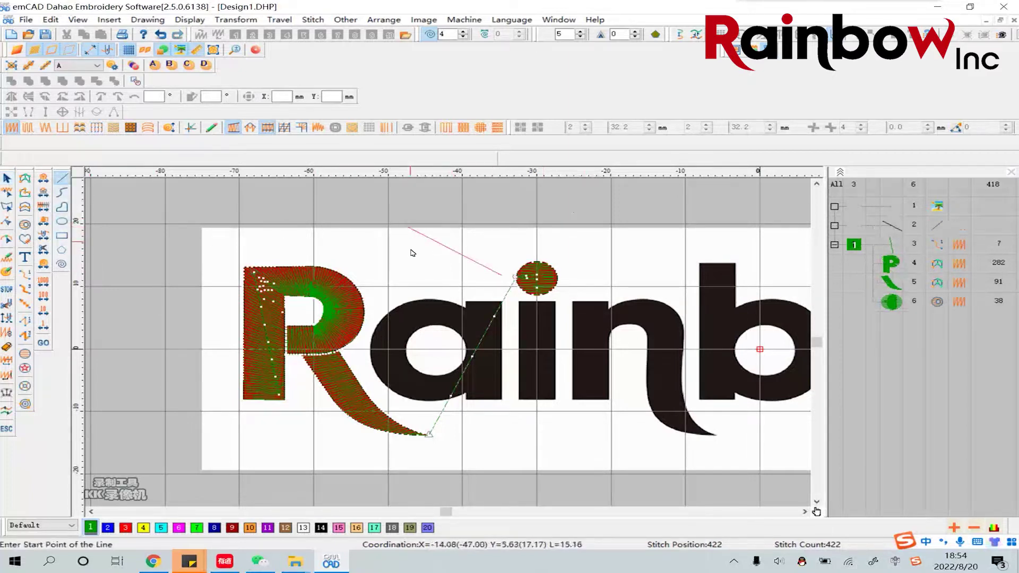
{"action": "right_click", "coordinate": [512, 276]}
{"action": "left_click", "coordinate": [25, 271]}
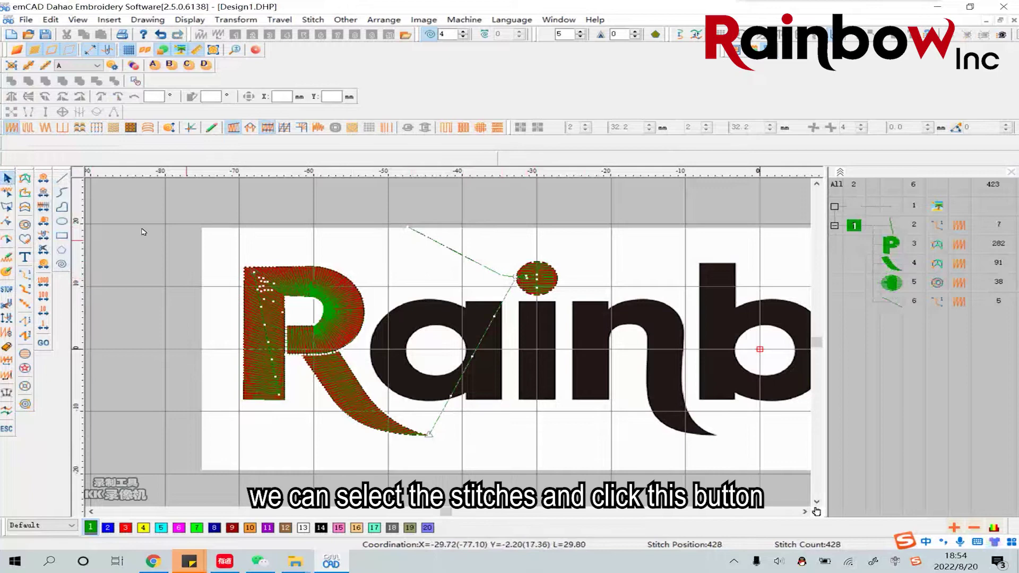
Try adding a thread trim at the i's dot, and undo the trial along with the slanted run stitch
{"action": "left_click", "coordinate": [544, 270]}
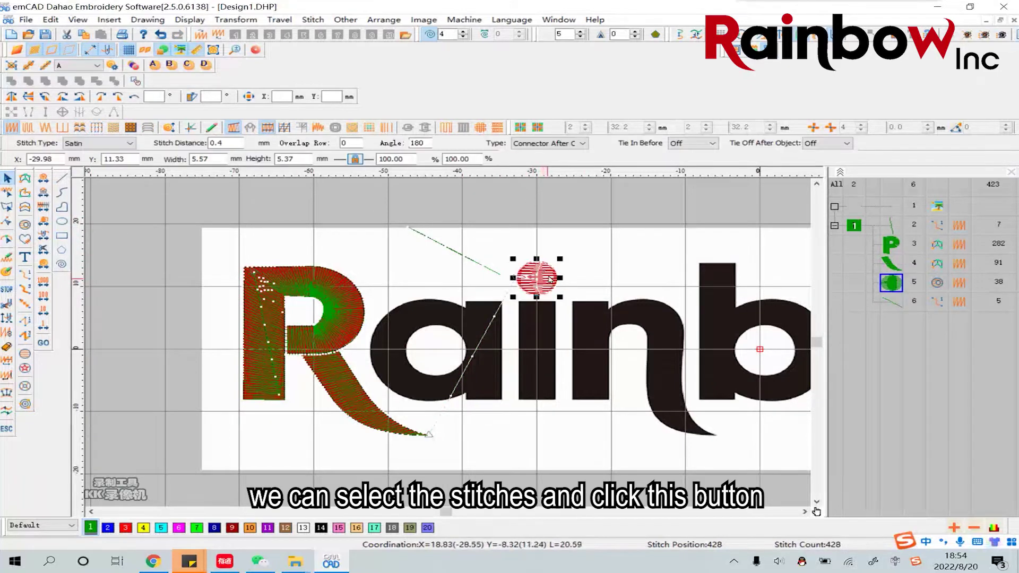
{"action": "left_click", "coordinate": [7, 305]}
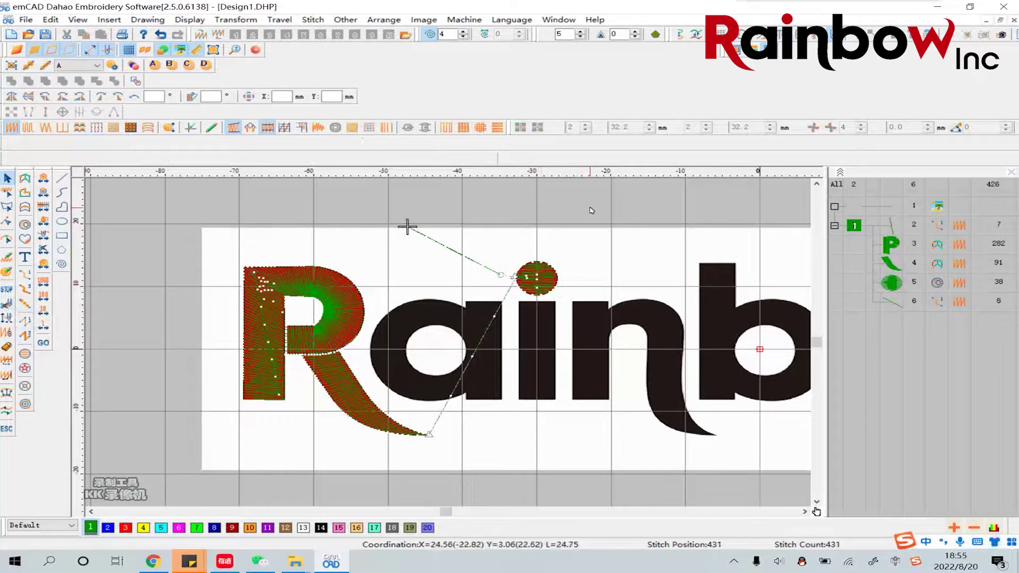
{"action": "key", "text": "ctrl+z"}
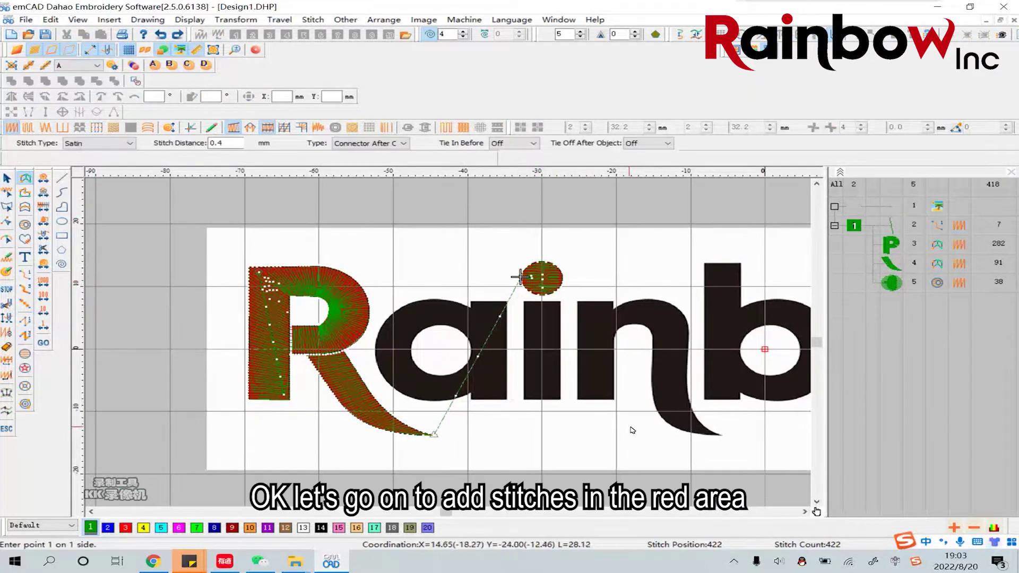
Draw a line about 11 mm high from low inside the W's first stroke to its upper-left corner and convert it to a run stitch
{"action": "left_click", "coordinate": [805, 512]}
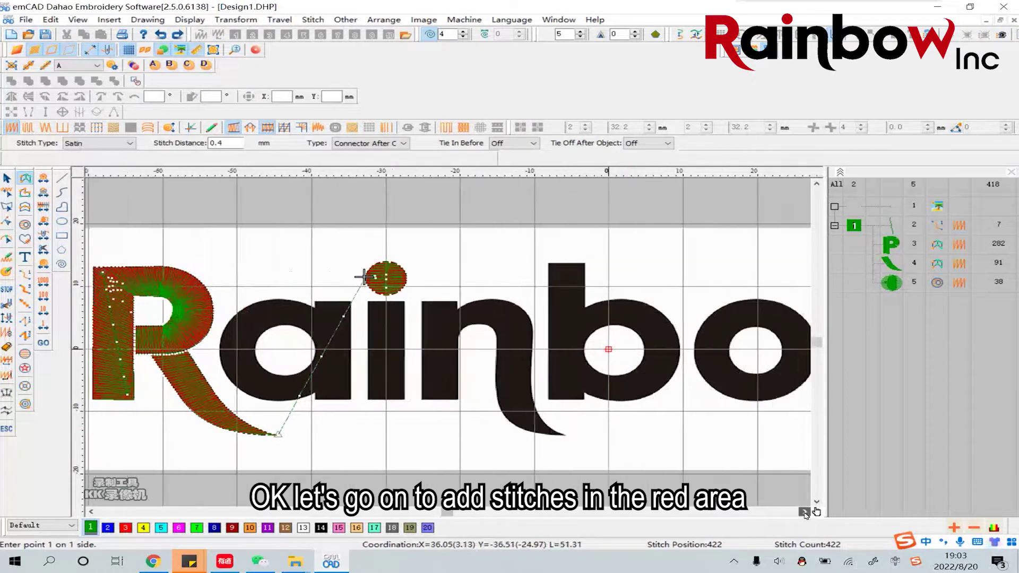
{"action": "left_click", "coordinate": [805, 513]}
{"action": "left_click", "coordinate": [805, 512]}
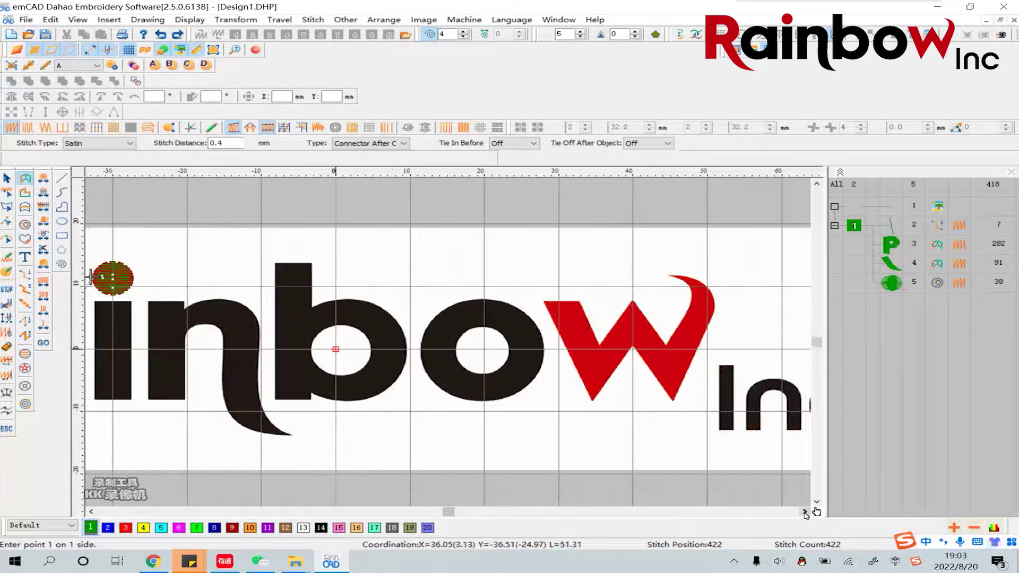
{"action": "left_click", "coordinate": [62, 178]}
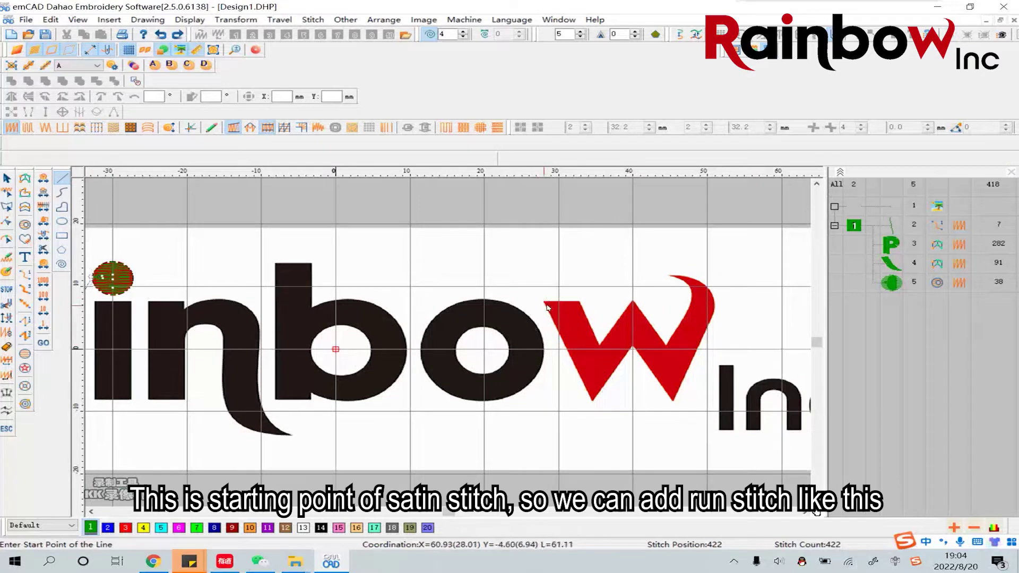
{"action": "left_click", "coordinate": [600, 374]}
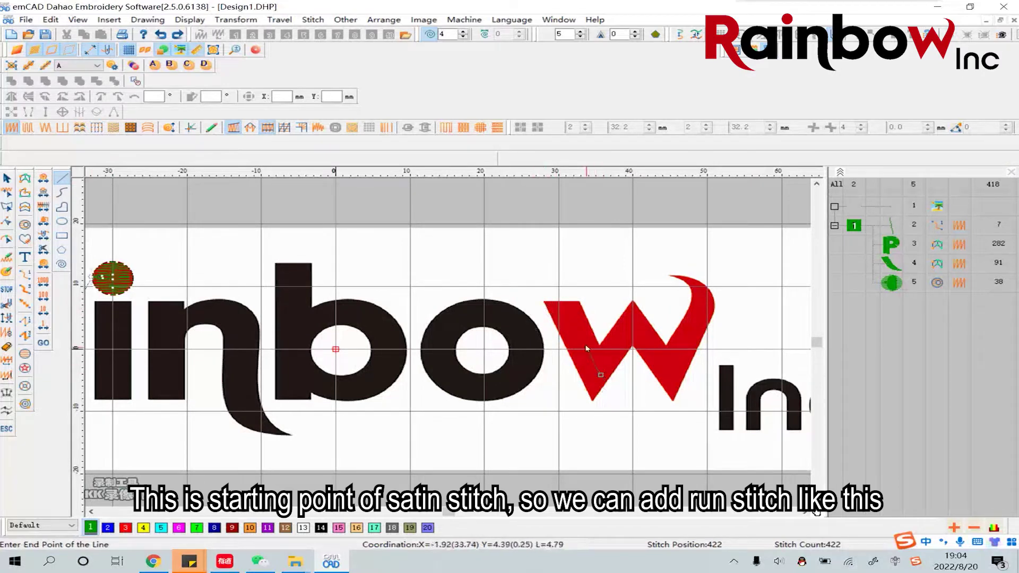
{"action": "left_click", "coordinate": [550, 306]}
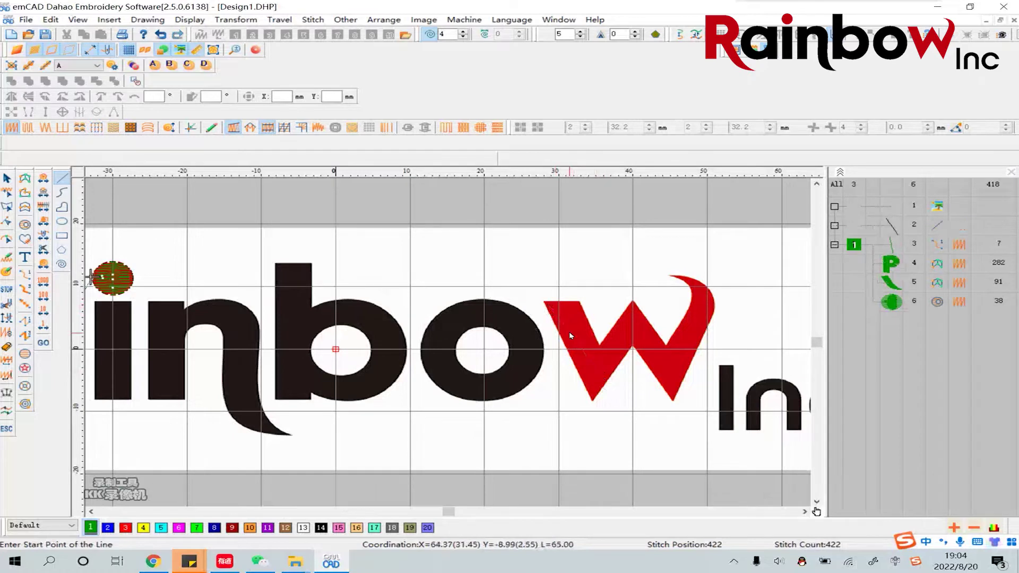
{"action": "left_click", "coordinate": [7, 180]}
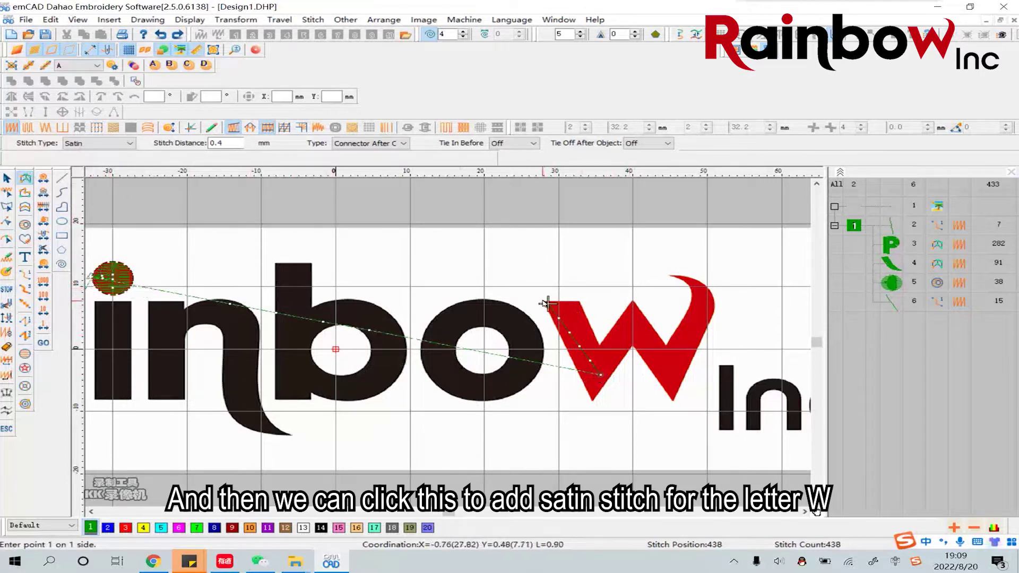
{"action": "left_click", "coordinate": [580, 304]}
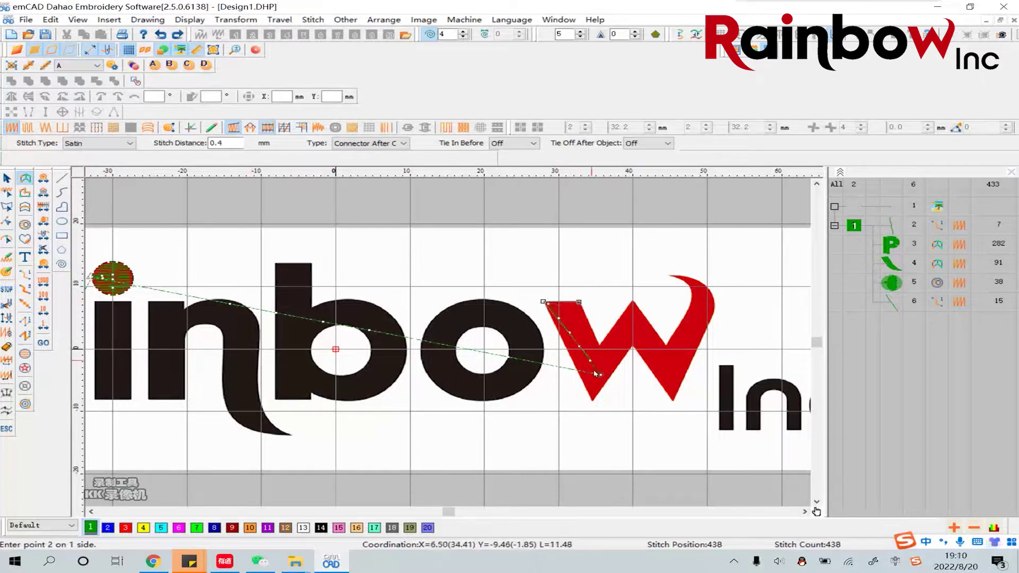
{"action": "left_click", "coordinate": [593, 402]}
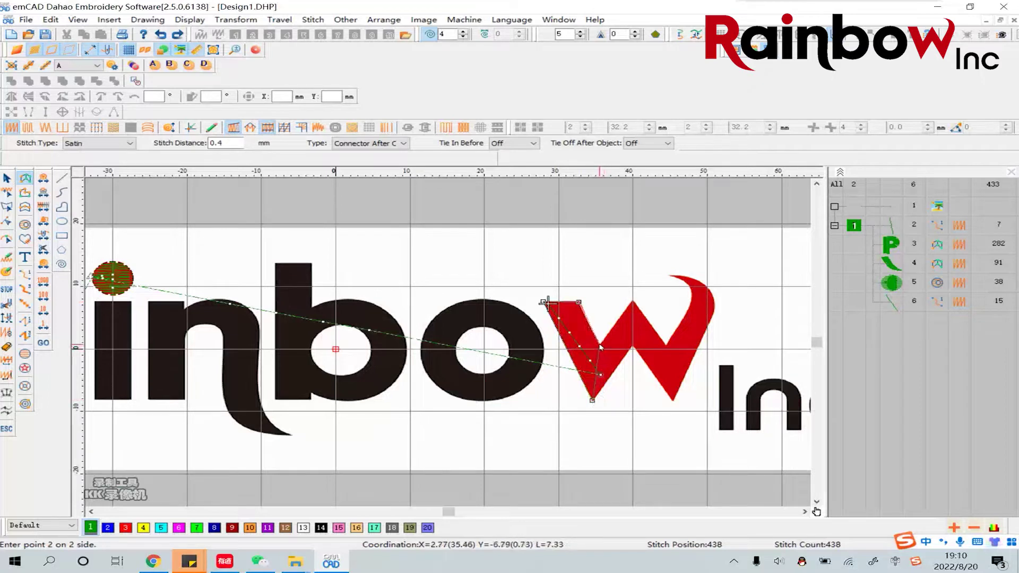
{"action": "key", "text": "BackSpace"}
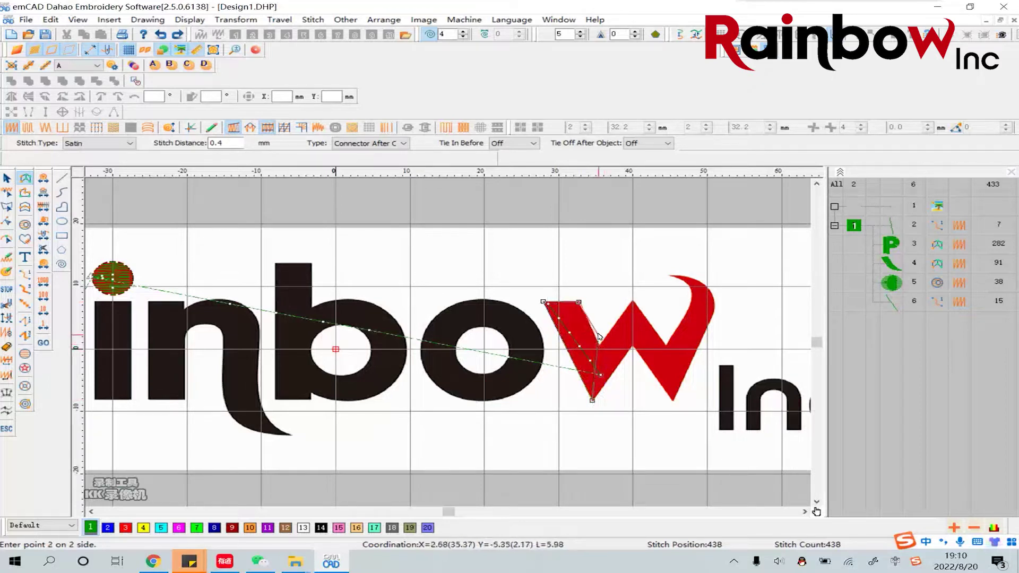
Place satin column point pairs along the W's straight strokes, from its first stroke's upper edge to the base of the curved hook
{"action": "left_click", "coordinate": [581, 304]}
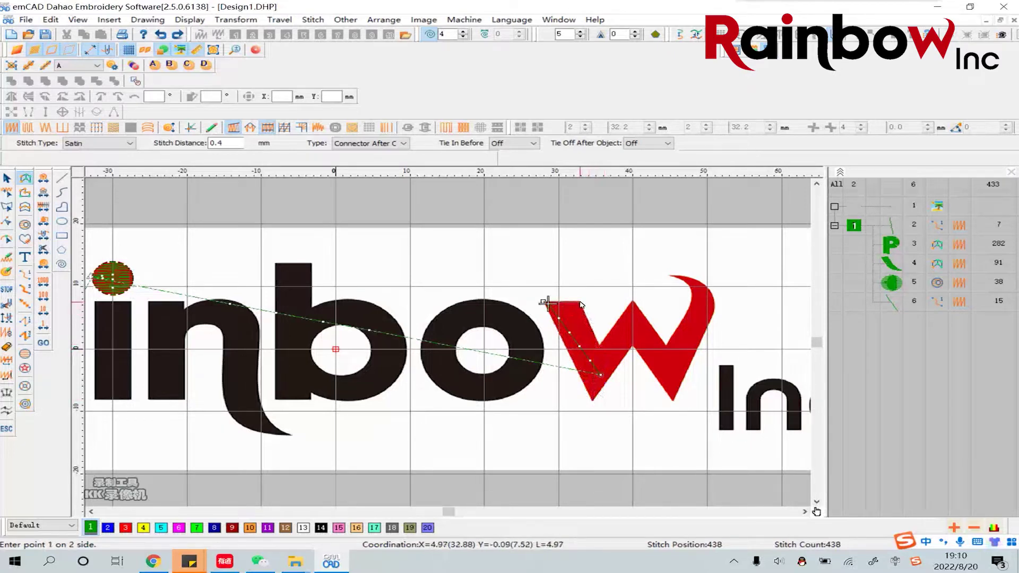
{"action": "left_click", "coordinate": [592, 401]}
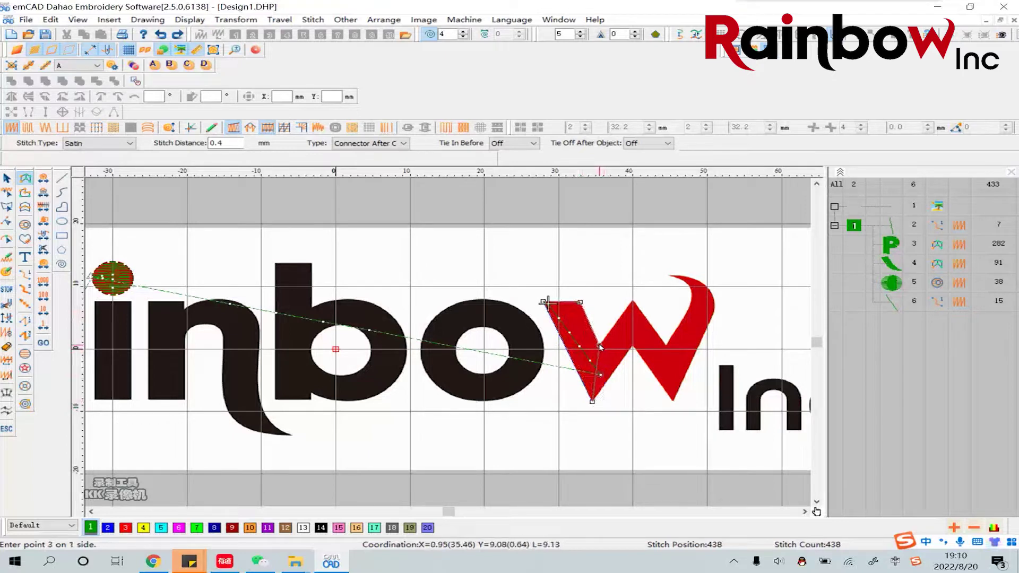
{"action": "left_click", "coordinate": [633, 347]}
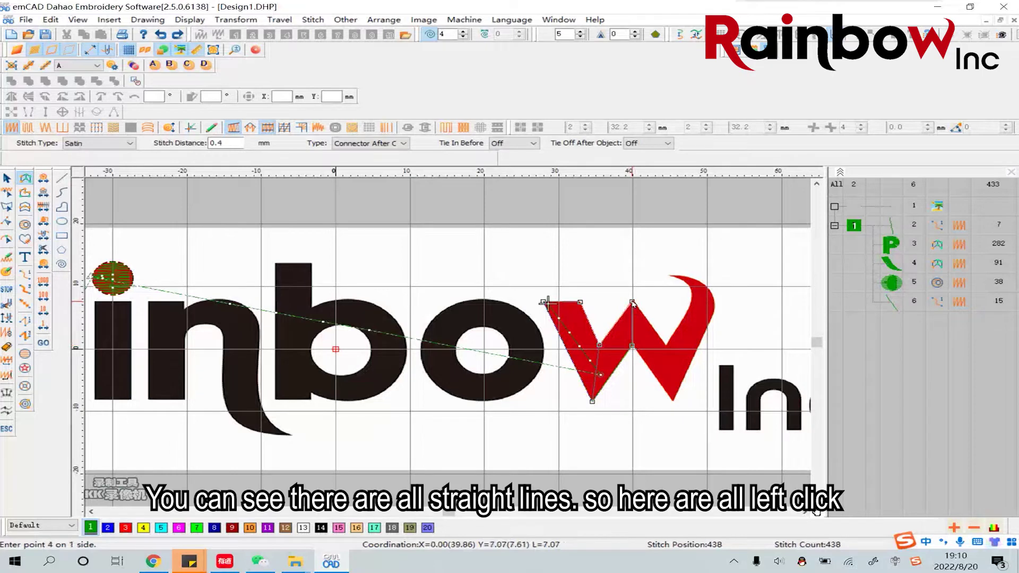
{"action": "left_click", "coordinate": [672, 400]}
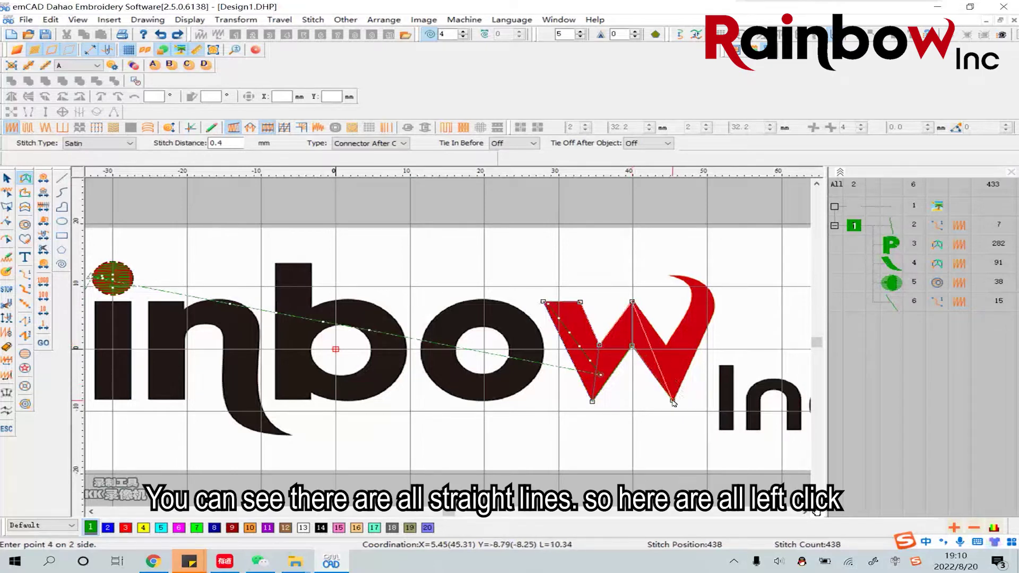
{"action": "key", "text": "BackSpace"}
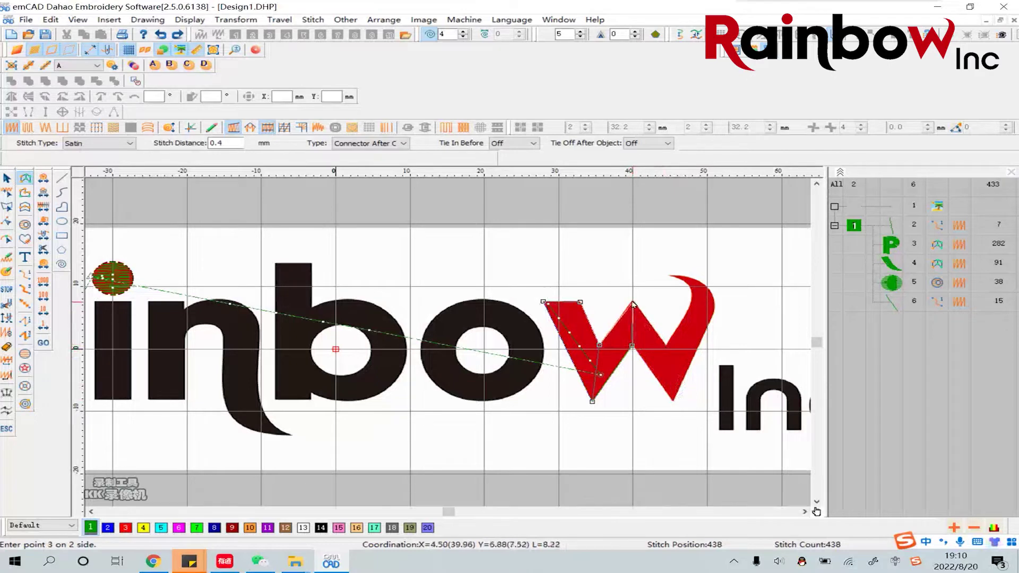
{"action": "left_click", "coordinate": [673, 401]}
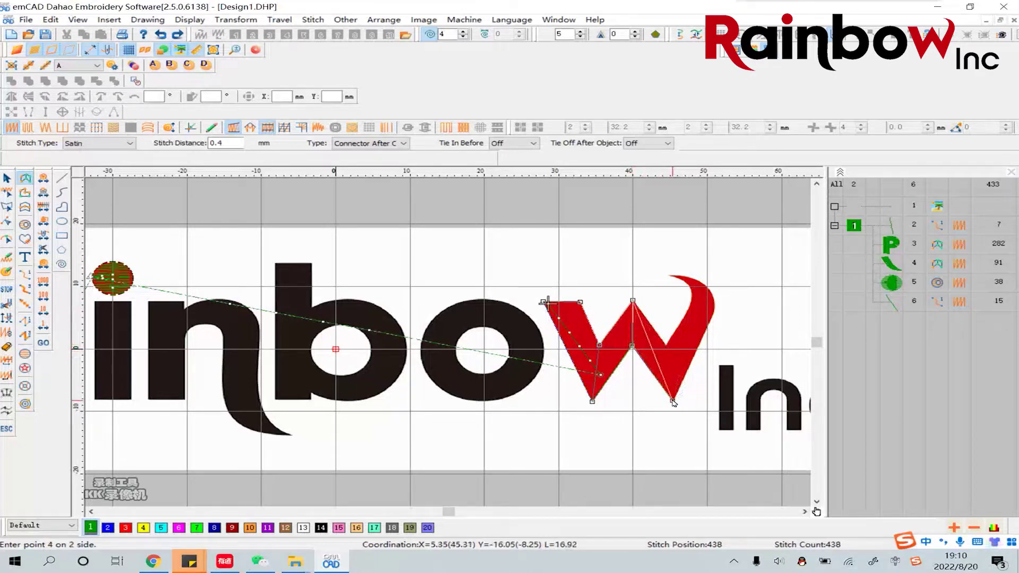
{"action": "left_click", "coordinate": [666, 346]}
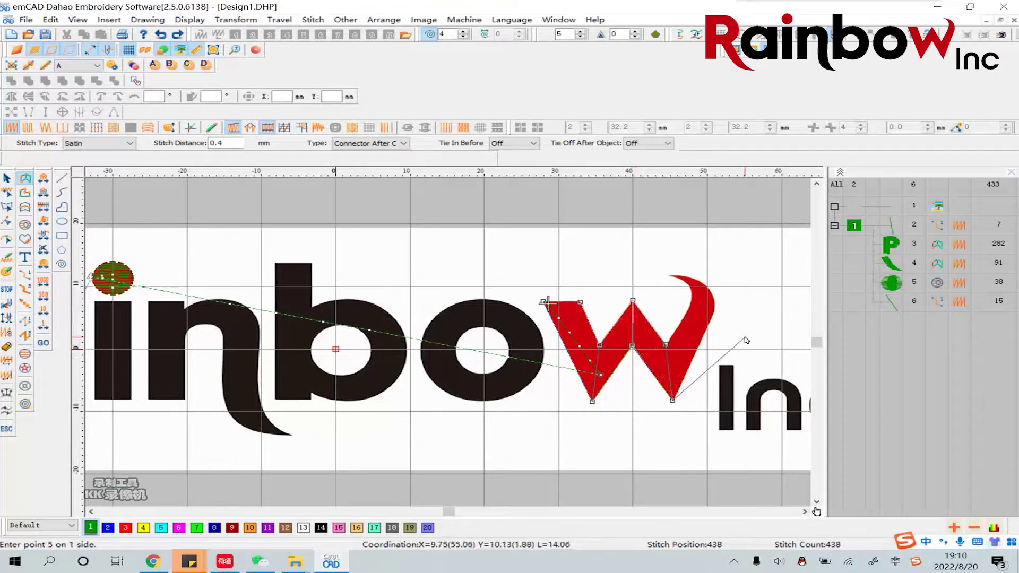
{"action": "left_click", "coordinate": [714, 314]}
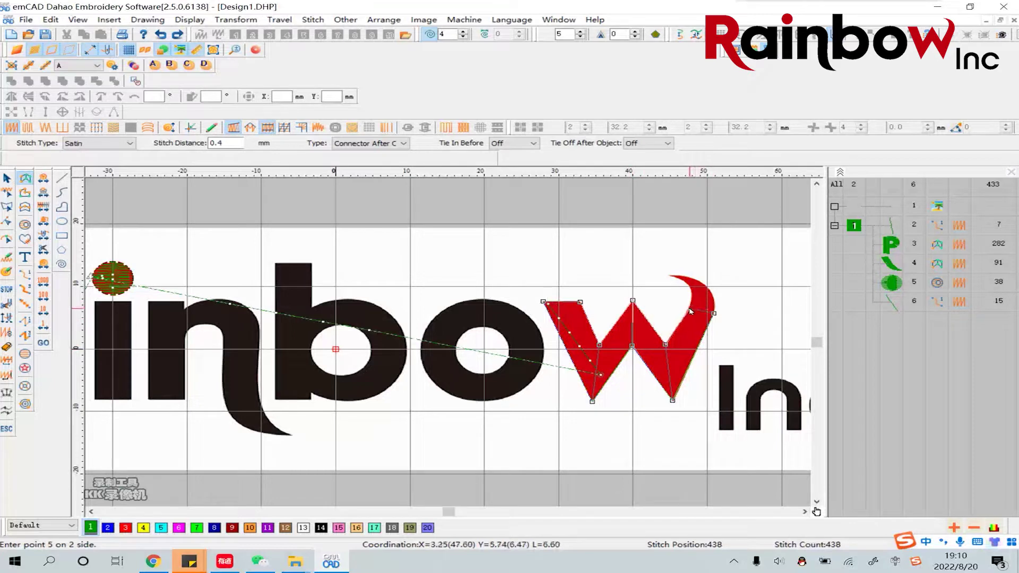
{"action": "left_click", "coordinate": [689, 311]}
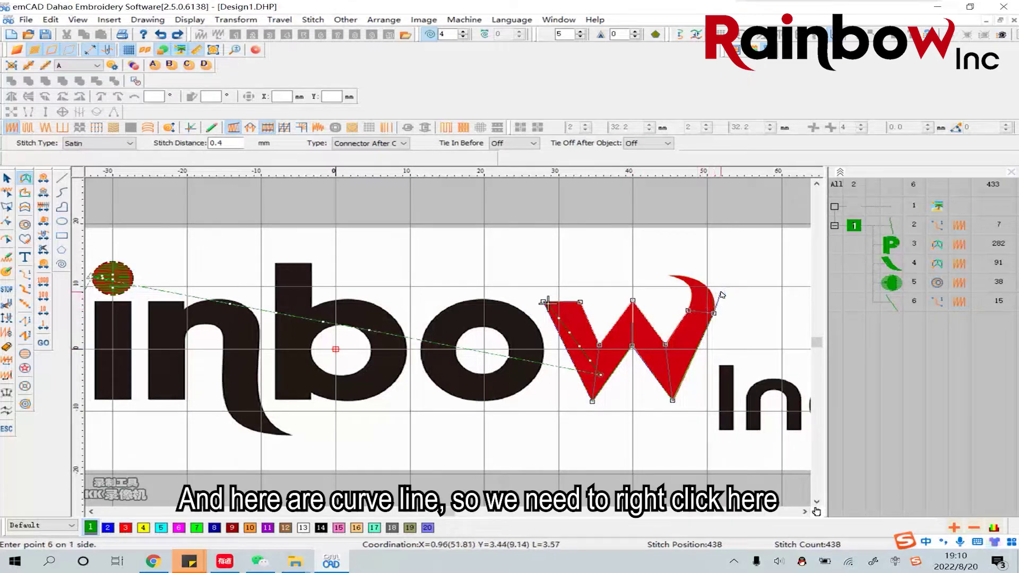
Continue the W's satin column with curve points around the hook to its pointed tip and generate the stitches
{"action": "right_click", "coordinate": [712, 294]}
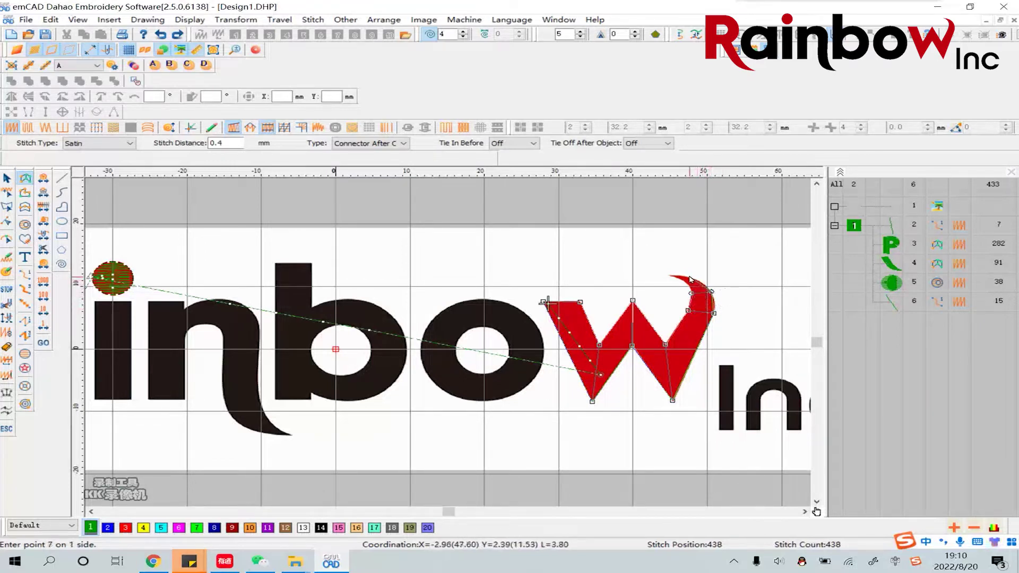
{"action": "left_click", "coordinate": [690, 277]}
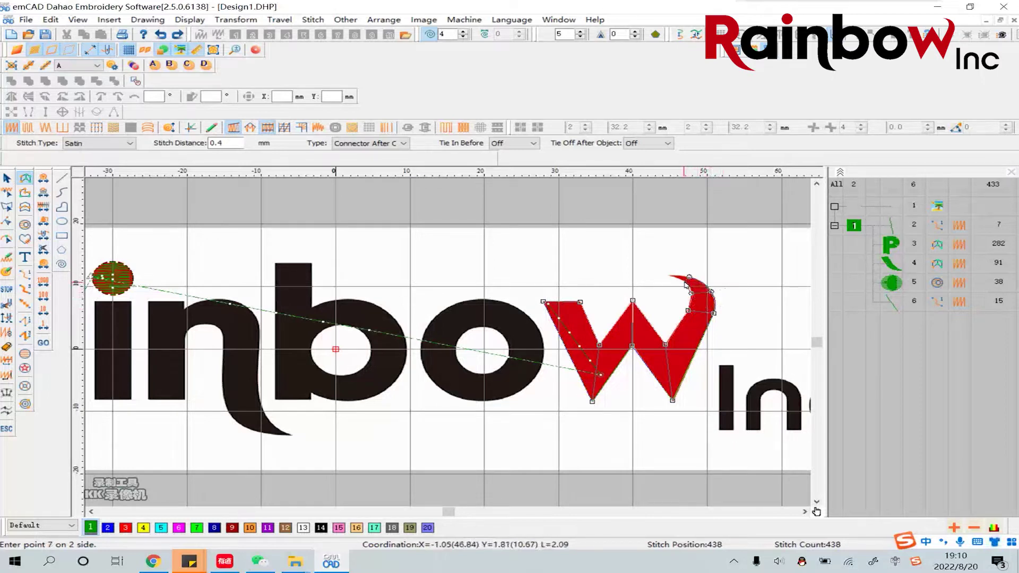
{"action": "left_click", "coordinate": [689, 281]}
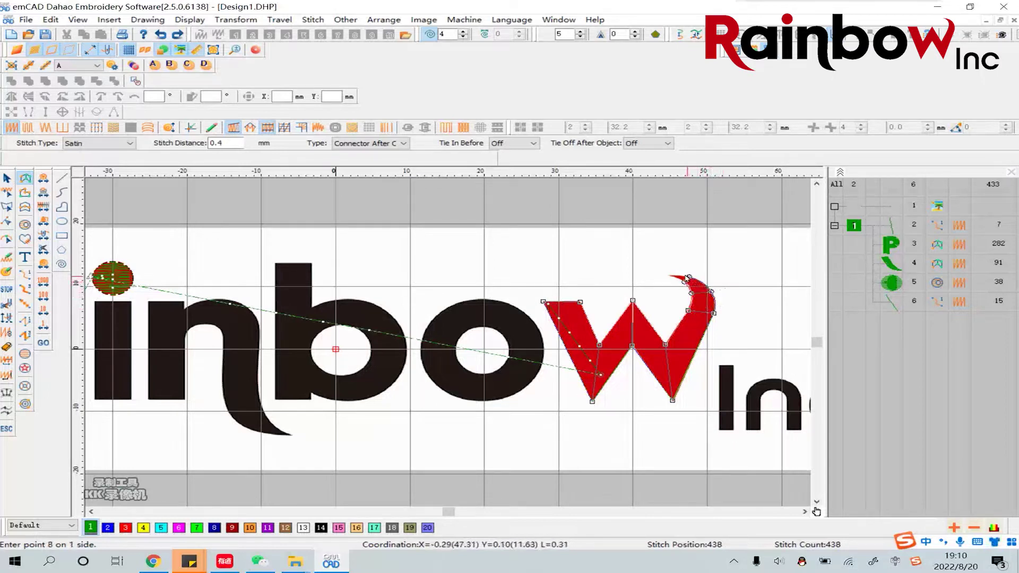
{"action": "left_click", "coordinate": [672, 276]}
{"action": "left_click", "coordinate": [671, 276]}
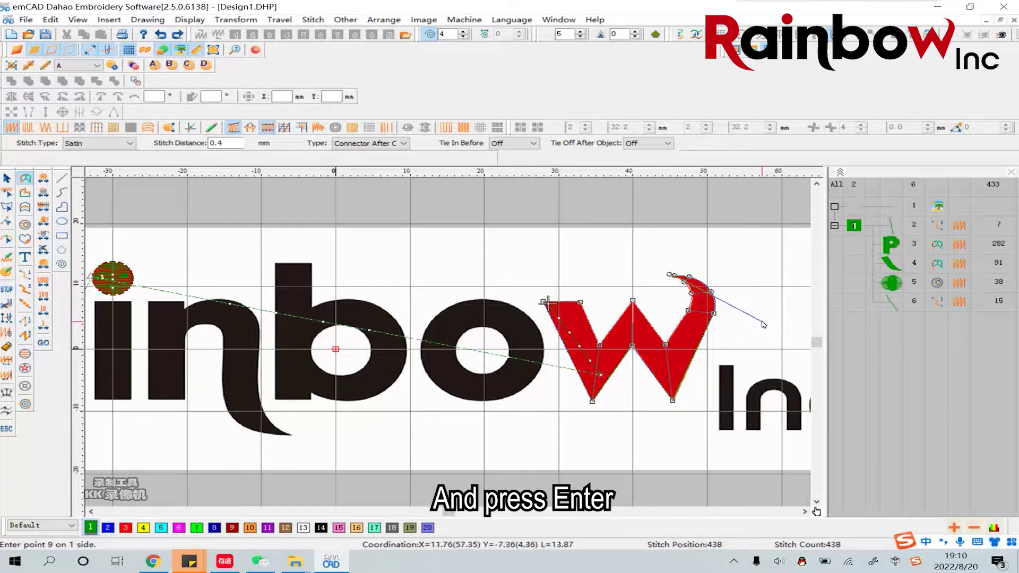
{"action": "key", "text": "Return"}
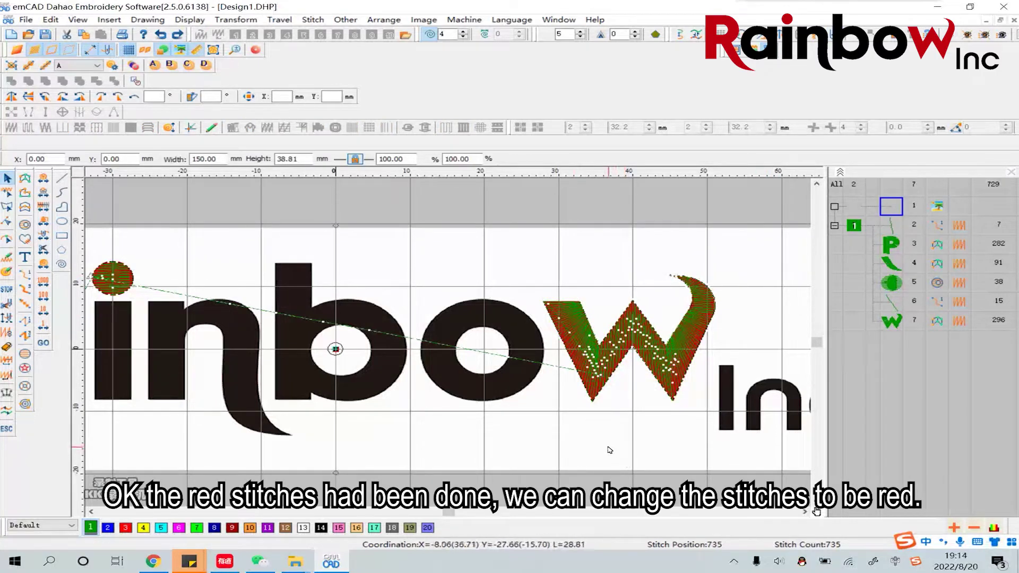
Recolour all the green stitch objects to red, colour 3, and start a curve for the letter a
{"action": "left_click", "coordinate": [854, 227]}
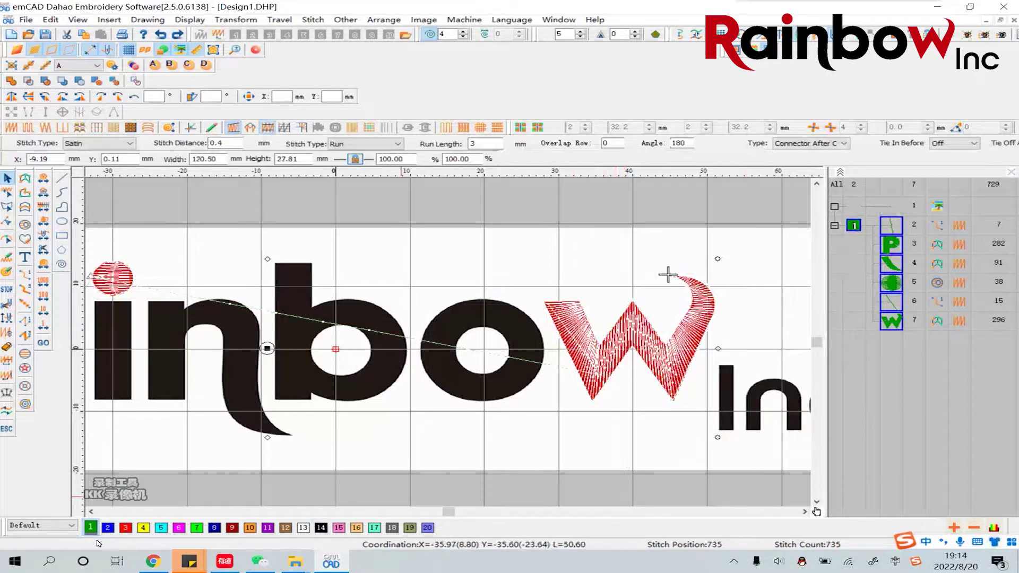
{"action": "left_click", "coordinate": [125, 528]}
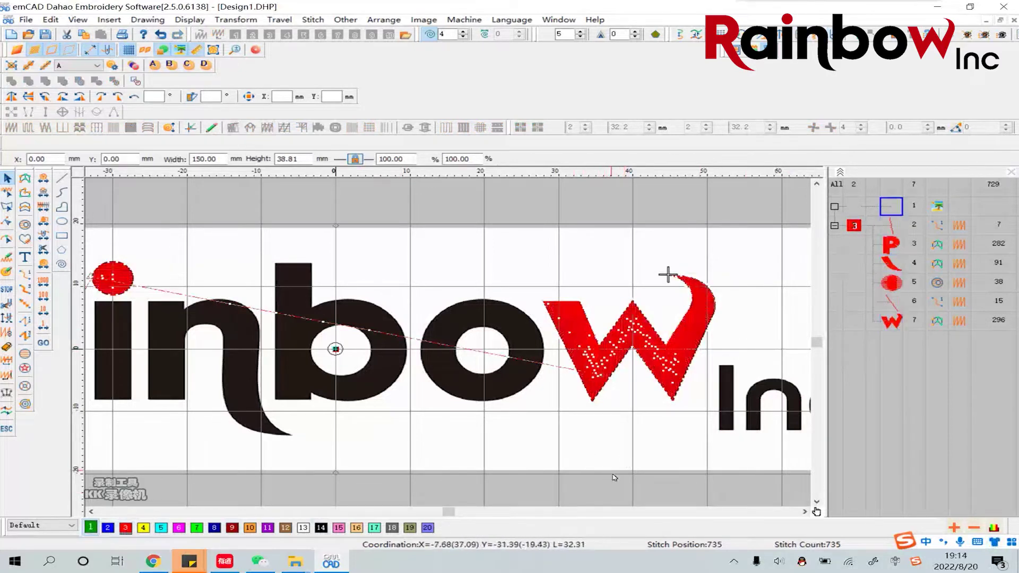
{"action": "left_click_drag", "start_coordinate": [452, 516], "coordinate": [450, 518]}
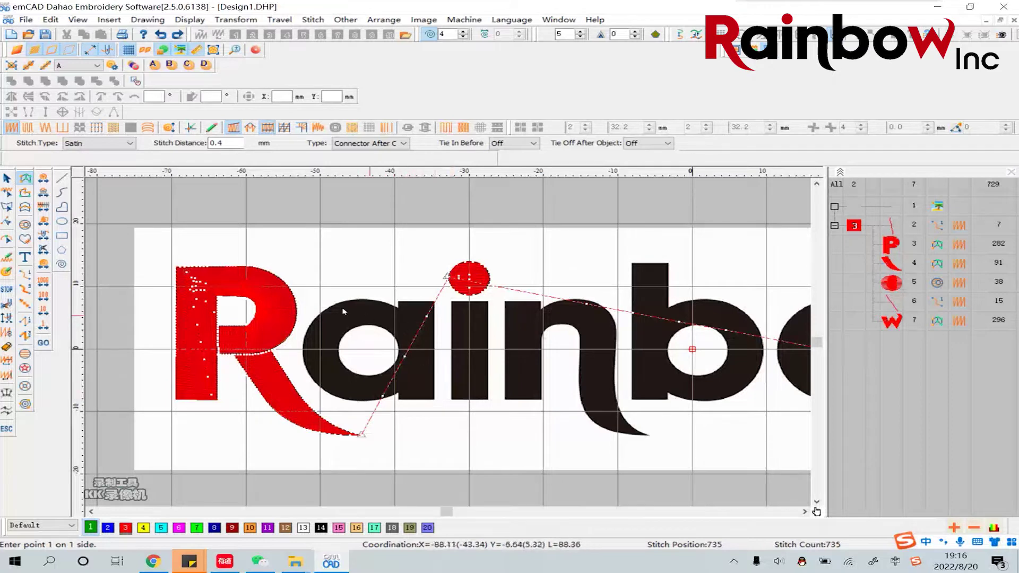
{"action": "left_click", "coordinate": [63, 192]}
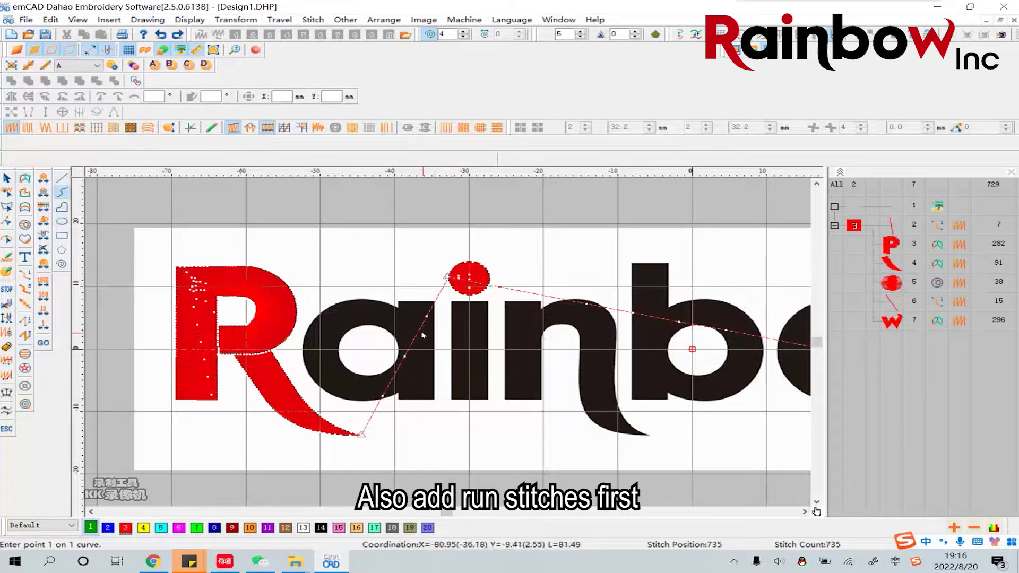
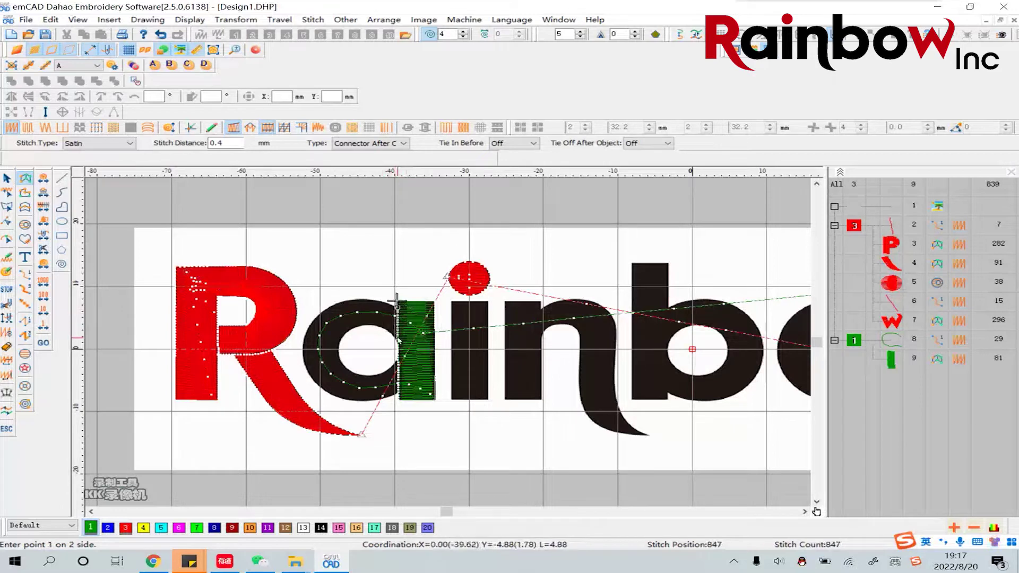
Digitize the a's bowl as a curved satin column about 12.8 mm wide and 16.5 mm high, starting and ending at the stem
{"action": "left_click", "coordinate": [397, 302]}
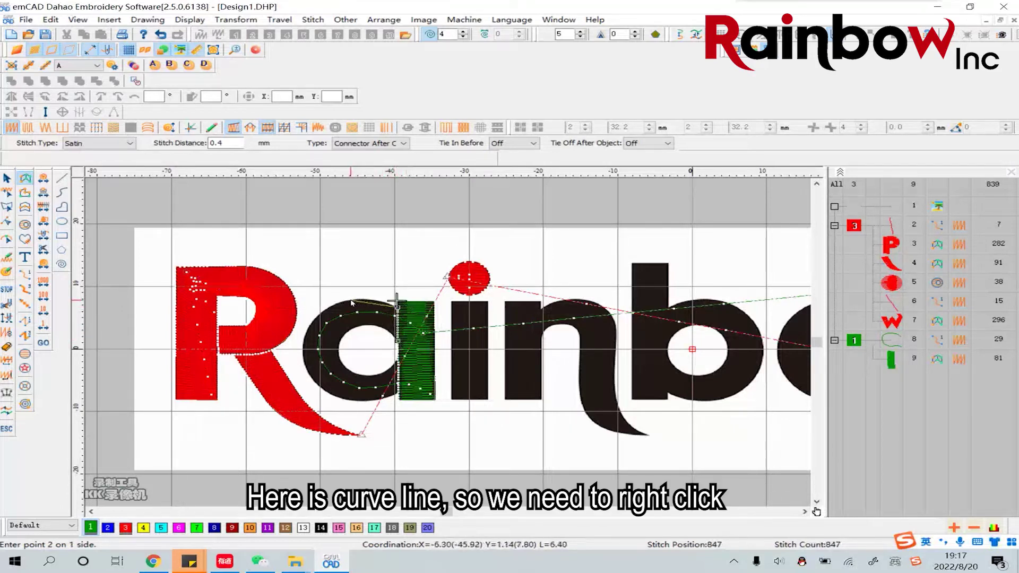
{"action": "right_click", "coordinate": [332, 306]}
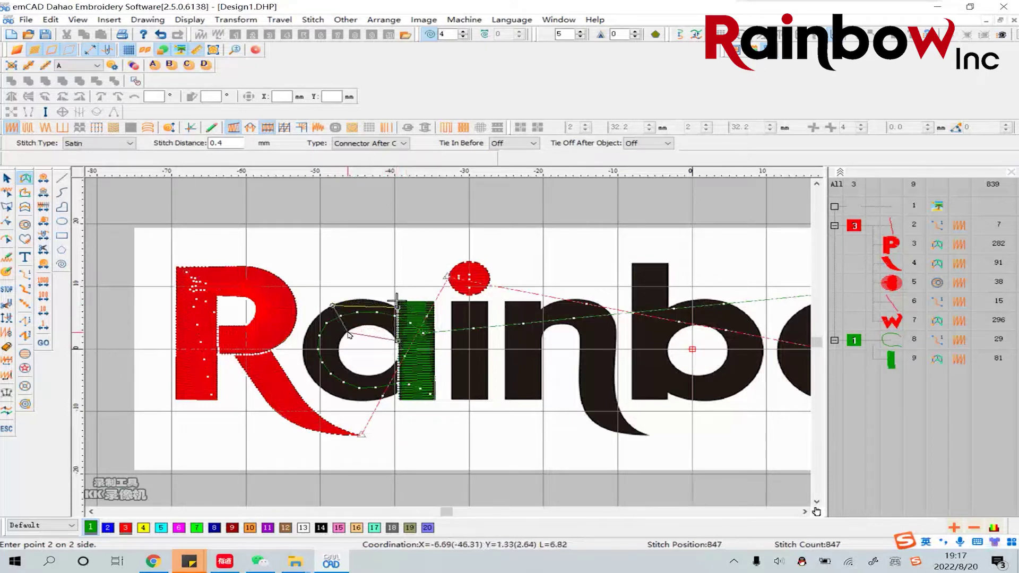
{"action": "left_click", "coordinate": [348, 329]}
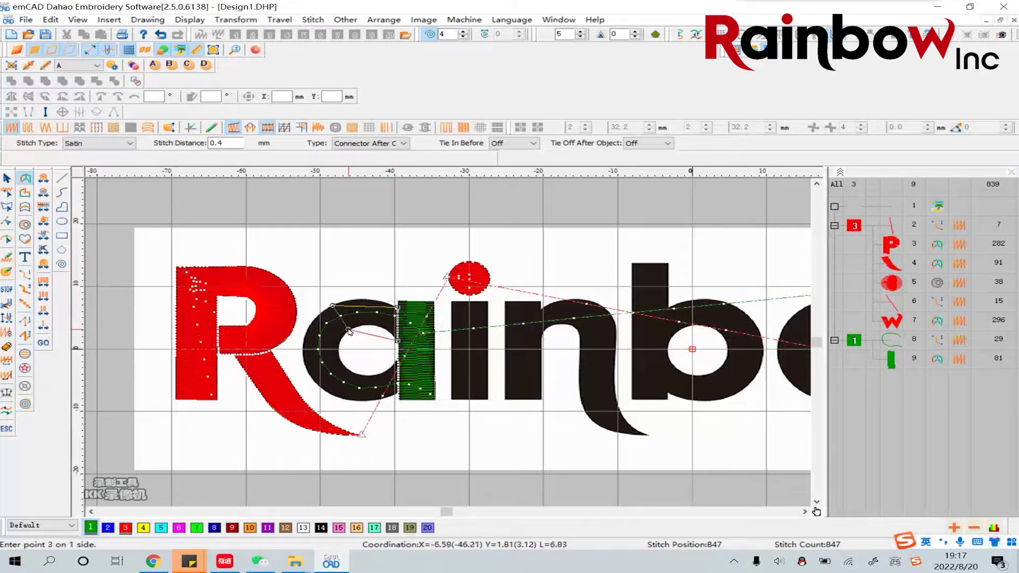
{"action": "left_click", "coordinate": [303, 360]}
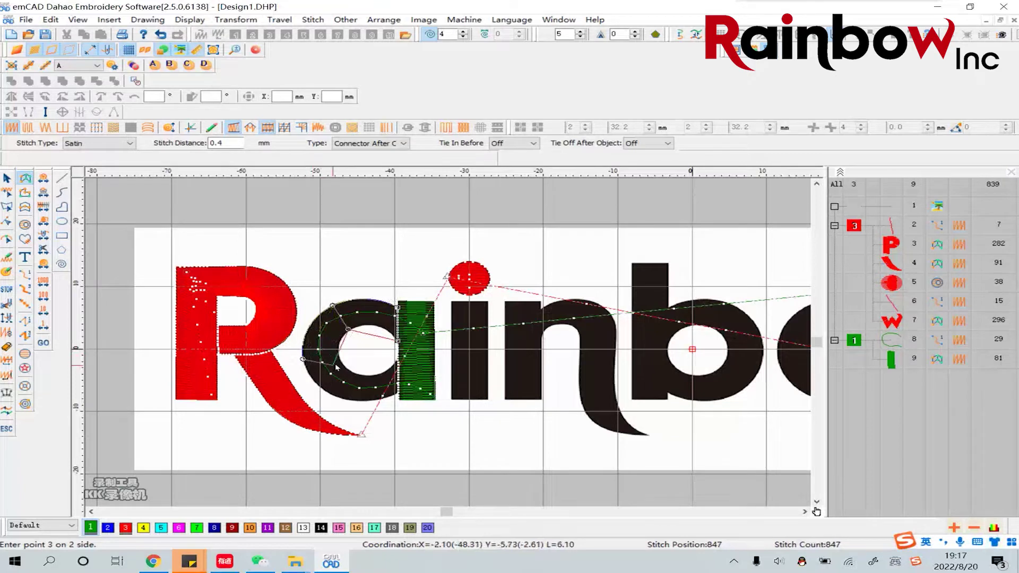
{"action": "left_click", "coordinate": [338, 354]}
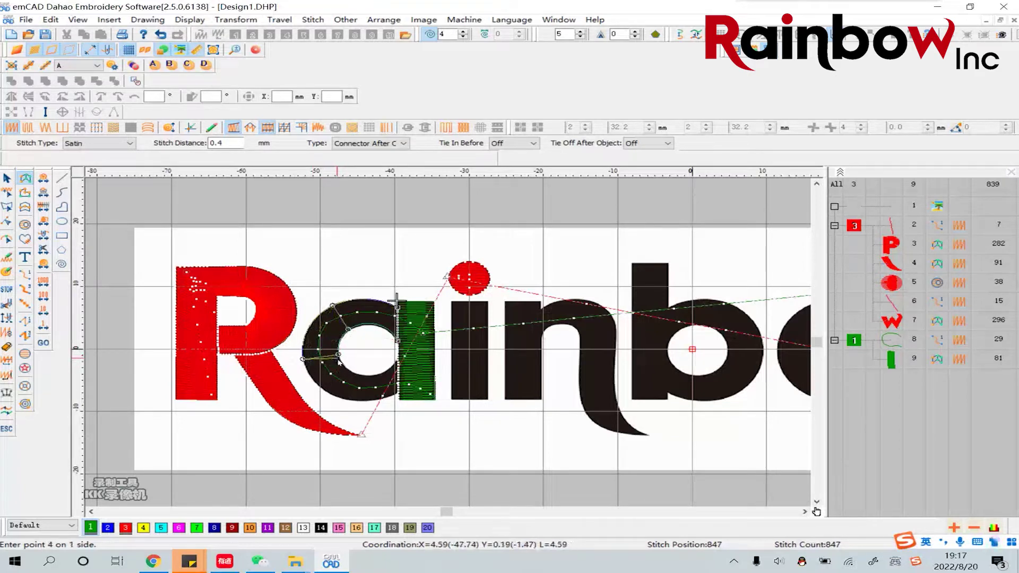
{"action": "left_click", "coordinate": [353, 399]}
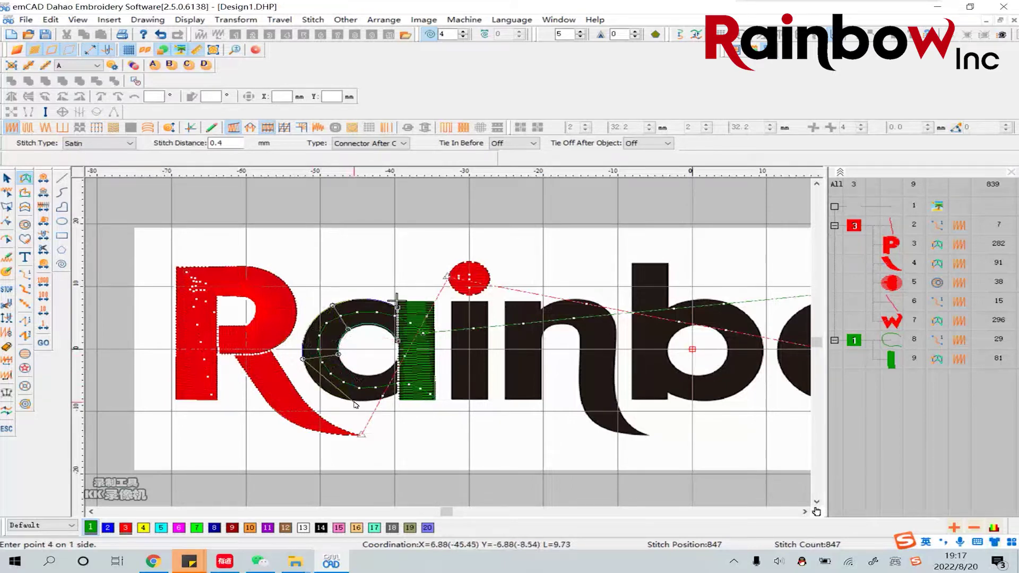
{"action": "left_click", "coordinate": [360, 374]}
{"action": "key", "text": "BackSpace"}
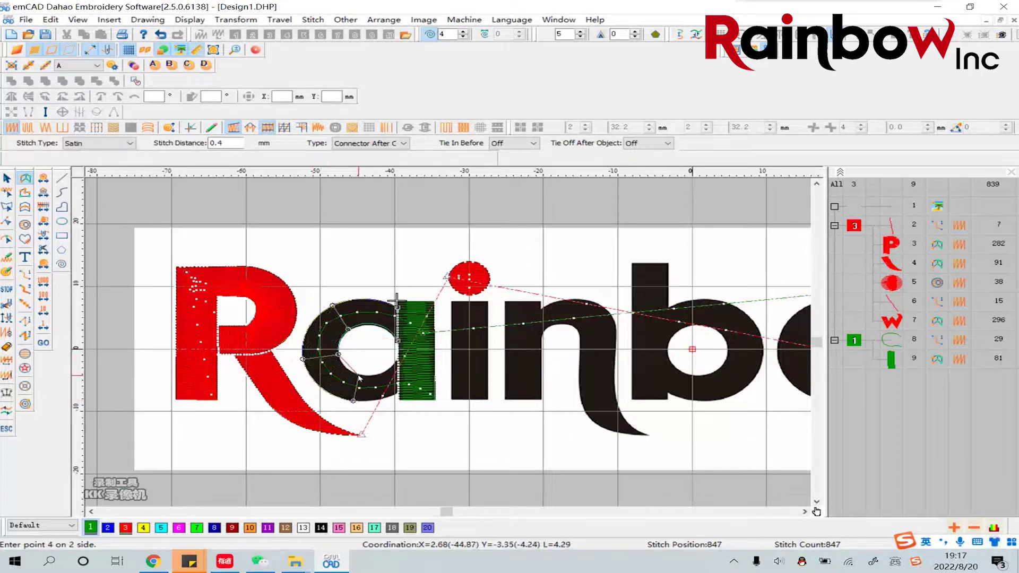
{"action": "left_click", "coordinate": [358, 375]}
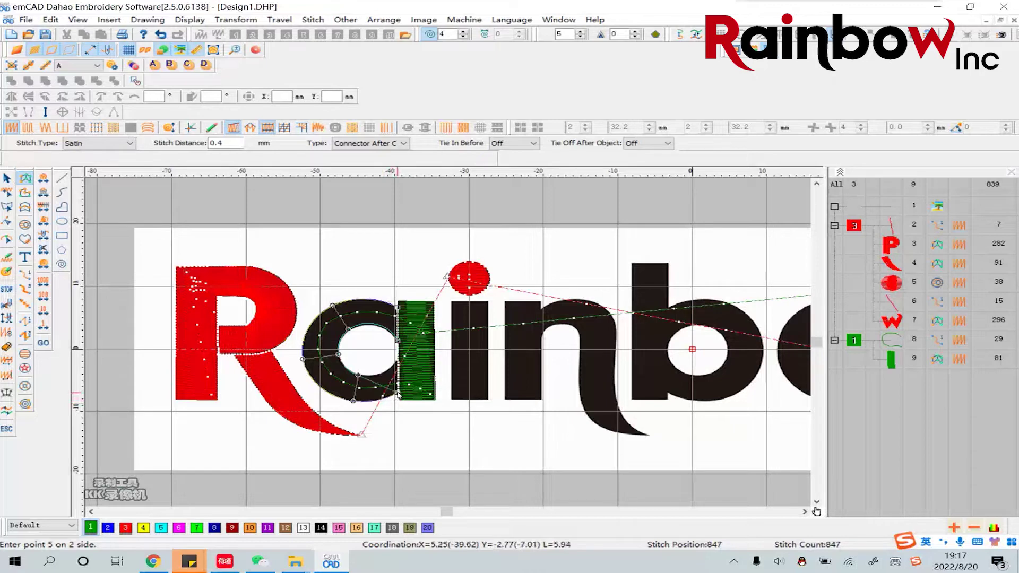
{"action": "left_click", "coordinate": [399, 363]}
{"action": "left_click", "coordinate": [397, 365]}
{"action": "key", "text": "Return"}
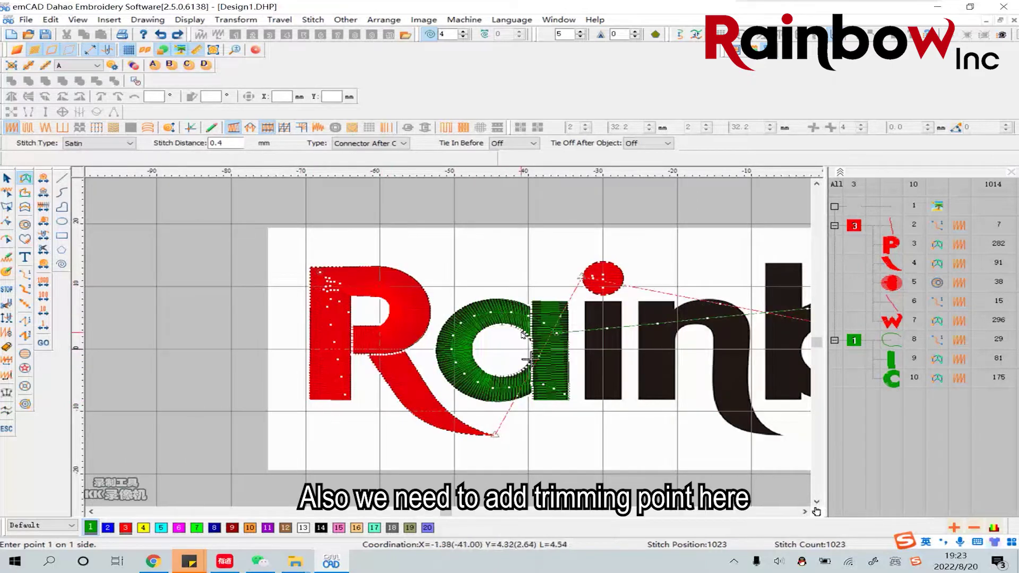
Select the satin bowl of the letter a for adding a trimming point
{"action": "left_click", "coordinate": [8, 179]}
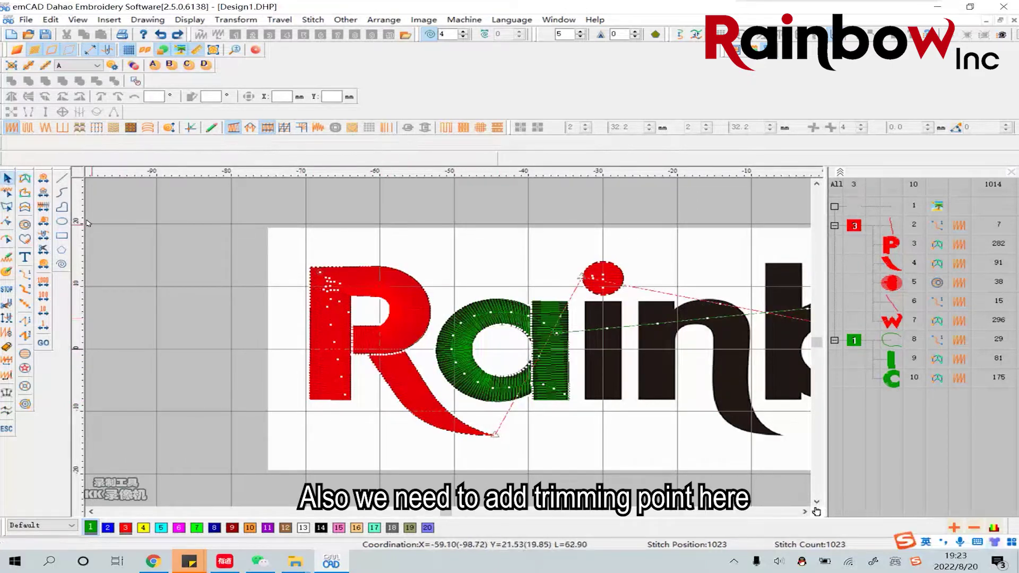
{"action": "left_click", "coordinate": [530, 360]}
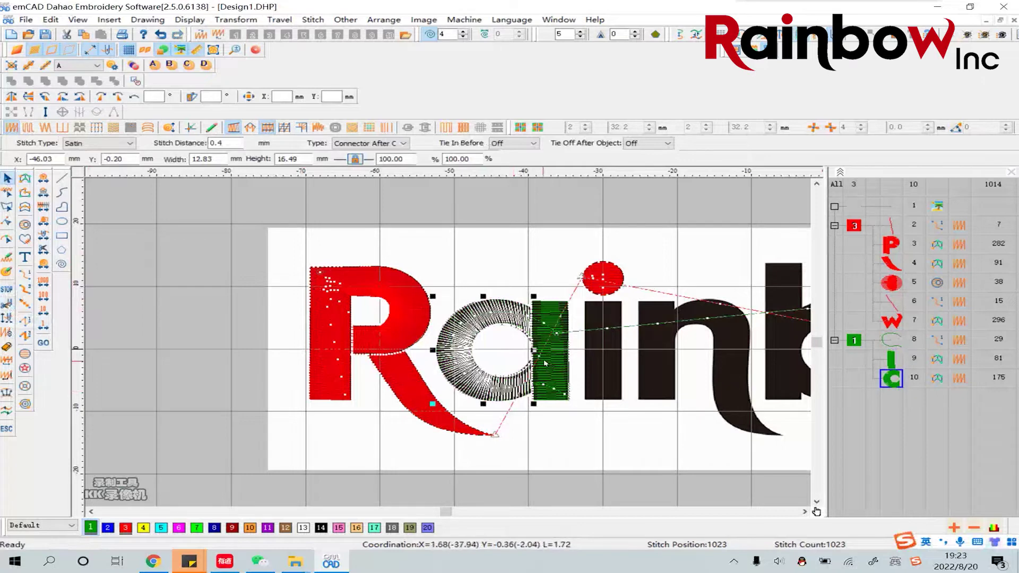
Draw a slanted line about 14.5 mm high from low inside the i's stem to its upper-left corner and convert it to a run stitch
{"action": "left_click", "coordinate": [61, 179]}
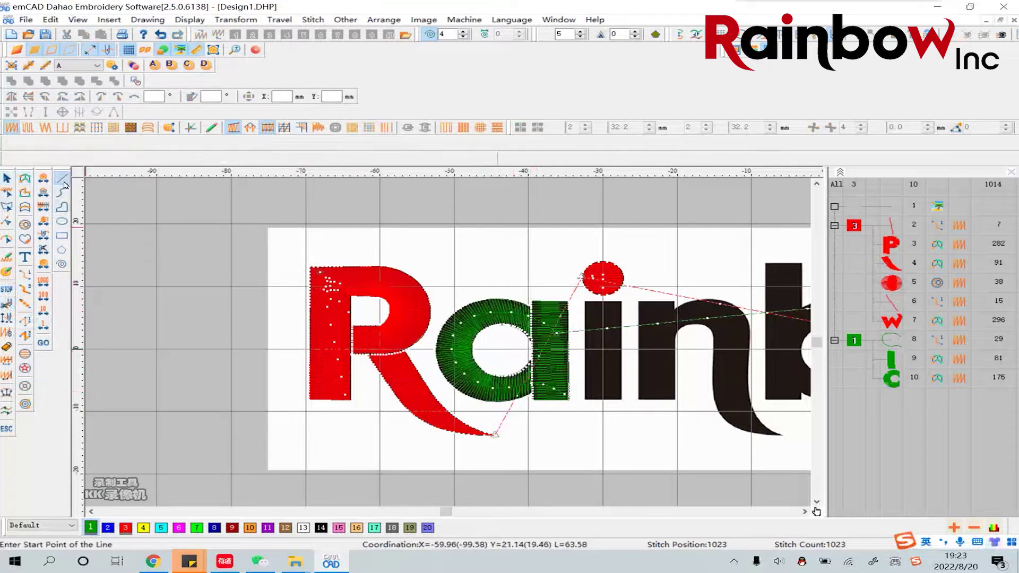
{"action": "left_click", "coordinate": [610, 395]}
{"action": "left_click", "coordinate": [590, 307]}
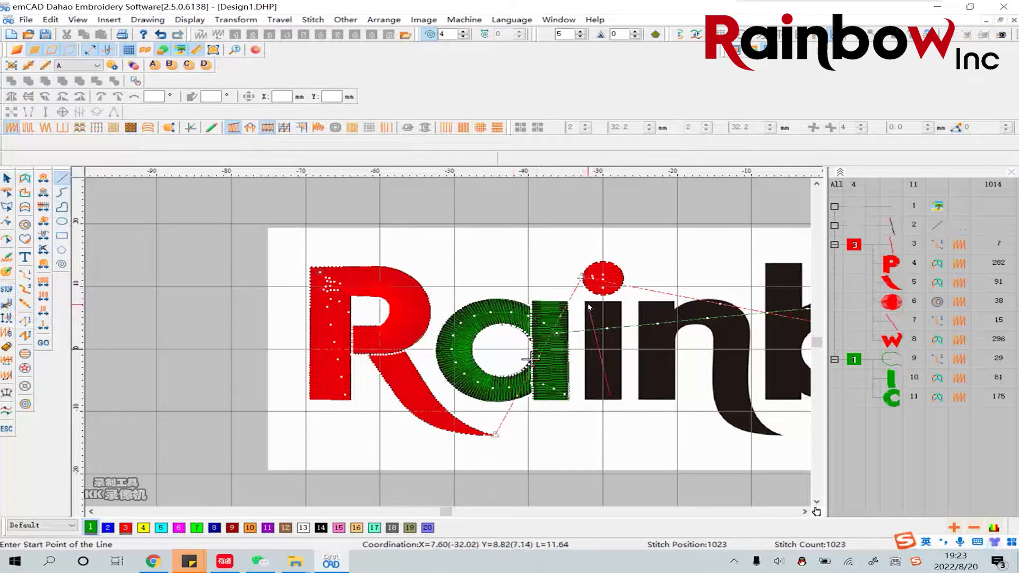
{"action": "left_click", "coordinate": [8, 178]}
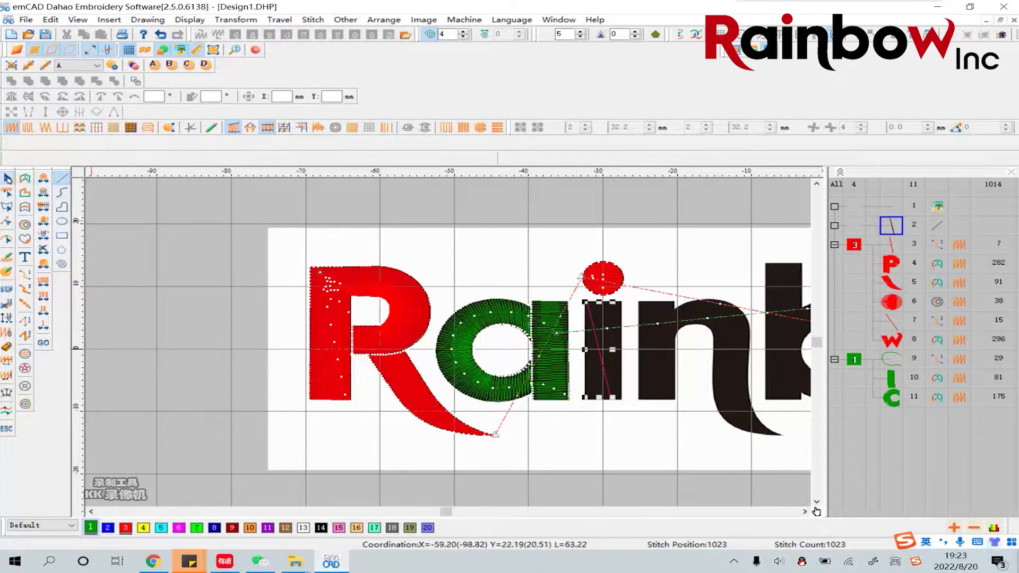
{"action": "left_click", "coordinate": [27, 275]}
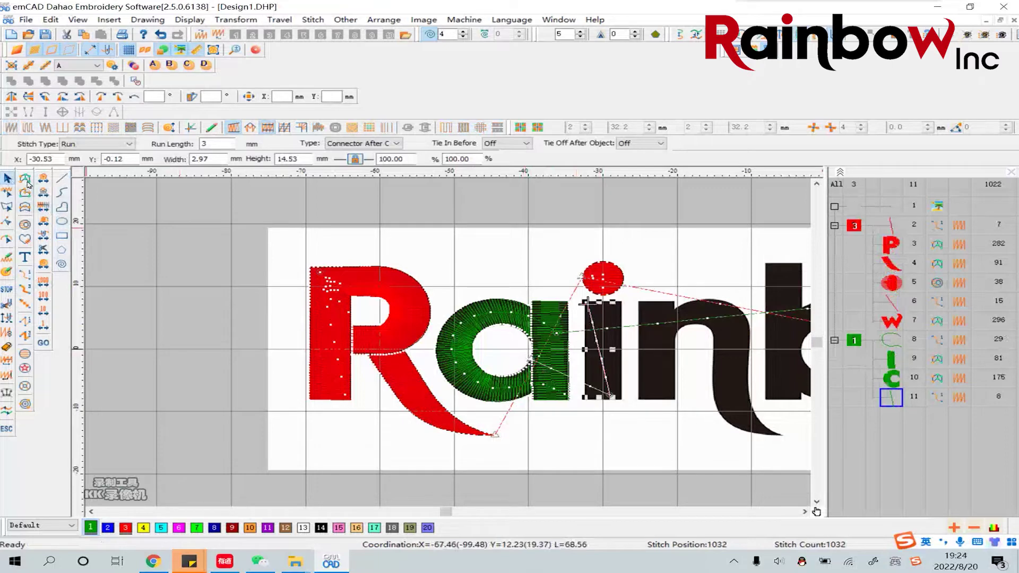
Digitize the i's stem as a satin column about 5 mm wide and 15.8 mm high, running from its upper edge to its base
{"action": "left_click", "coordinate": [24, 178]}
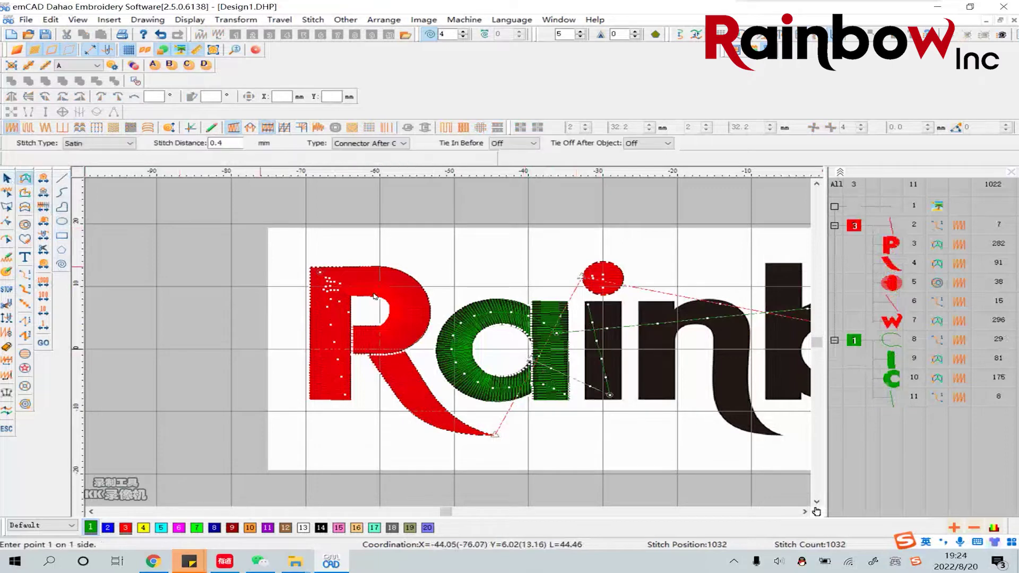
{"action": "left_click", "coordinate": [586, 303]}
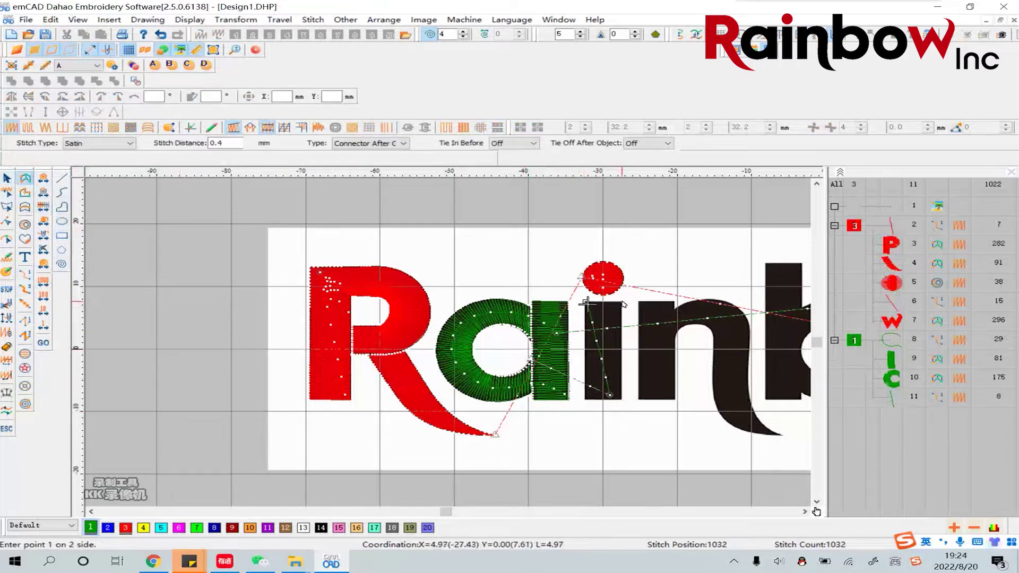
{"action": "left_click", "coordinate": [621, 302]}
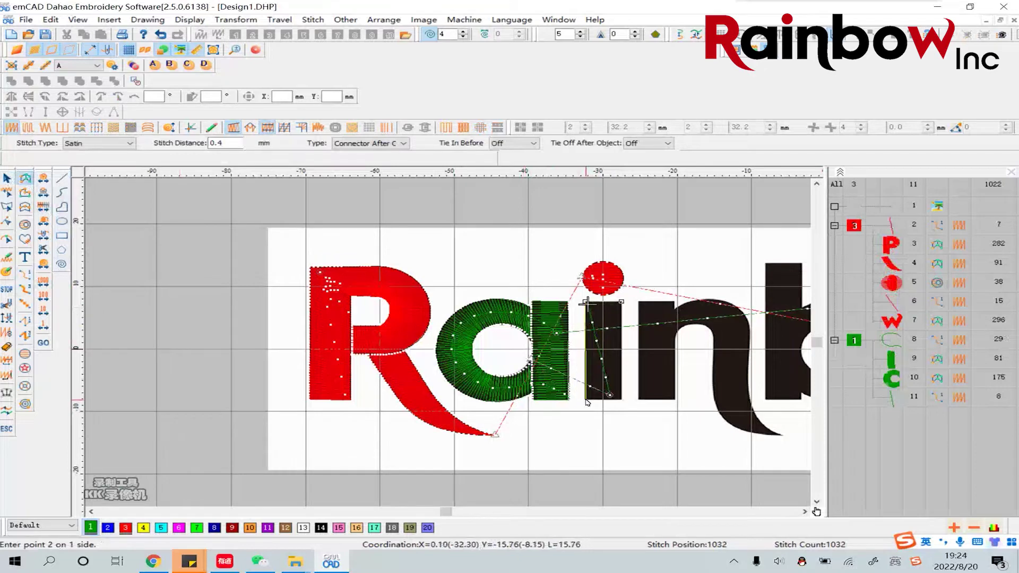
{"action": "left_click", "coordinate": [585, 400]}
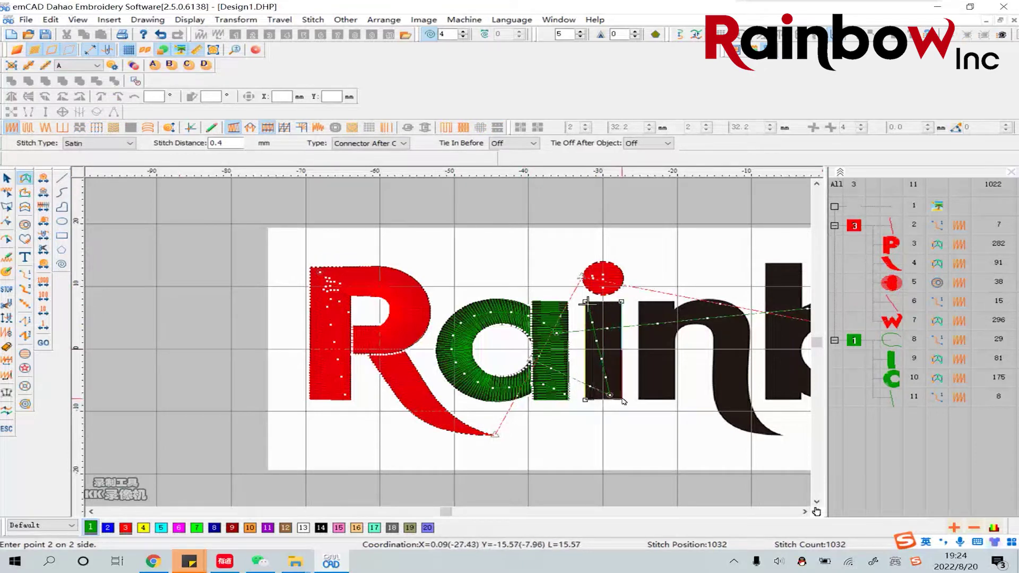
{"action": "left_click", "coordinate": [622, 400]}
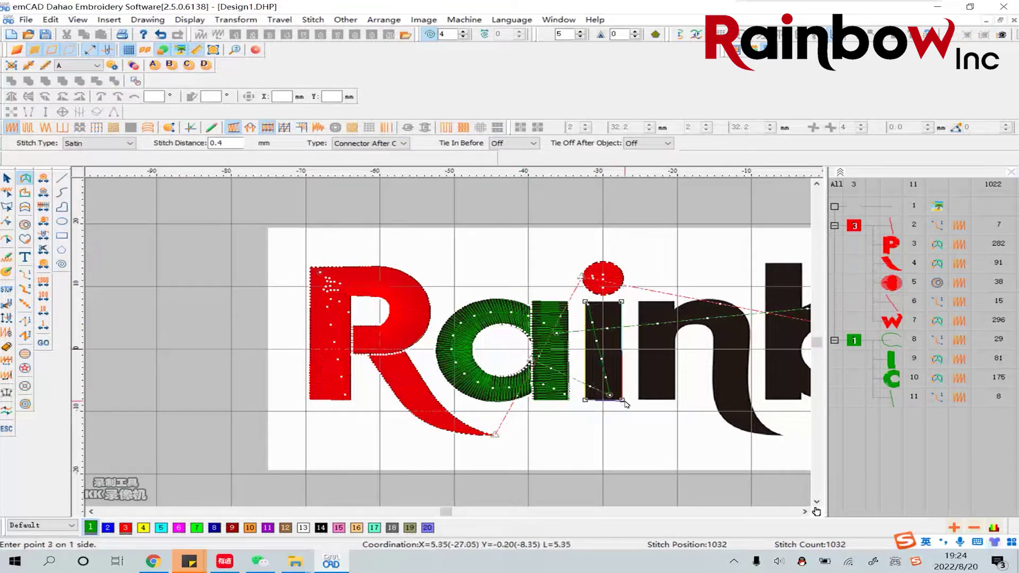
{"action": "right_click", "coordinate": [629, 418]}
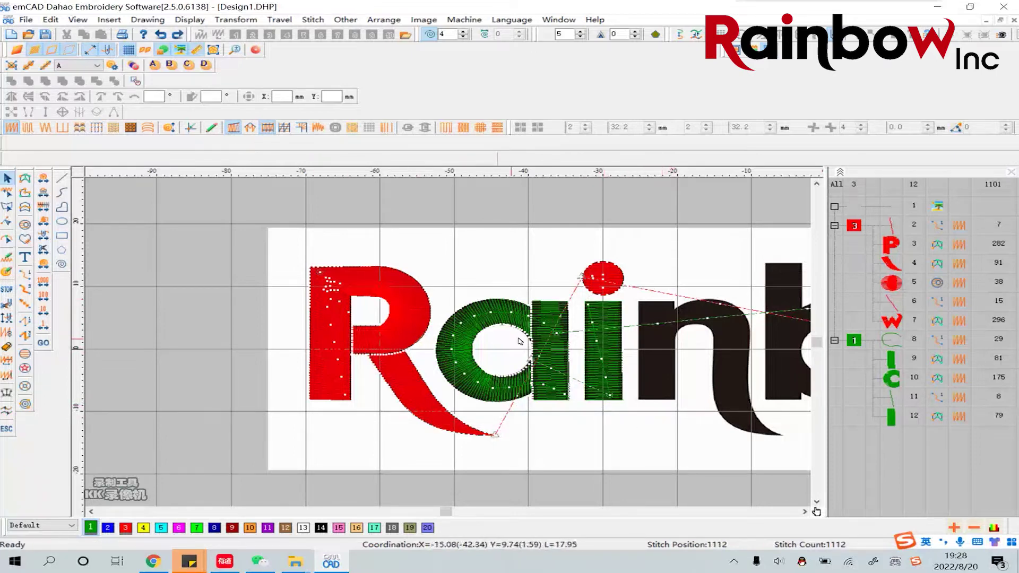
Draw a slanted line about 13.9 mm high from the upper part of the n's left stem to its lower-left corner and convert it to a run stitch
{"action": "left_click", "coordinate": [62, 180]}
{"action": "left_click", "coordinate": [62, 179]}
{"action": "left_click", "coordinate": [667, 314]}
{"action": "right_click", "coordinate": [646, 399]}
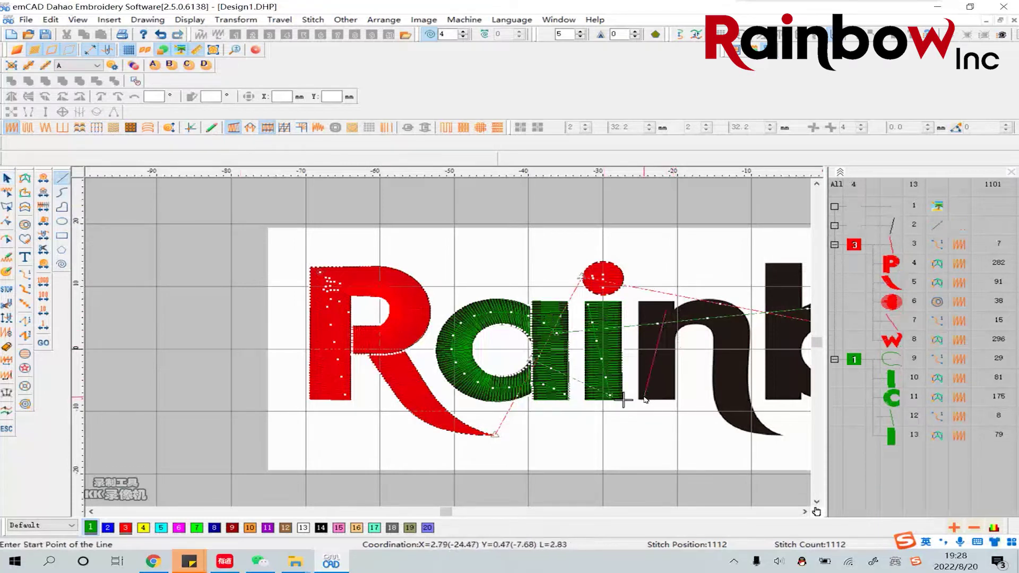
{"action": "left_click", "coordinate": [7, 180]}
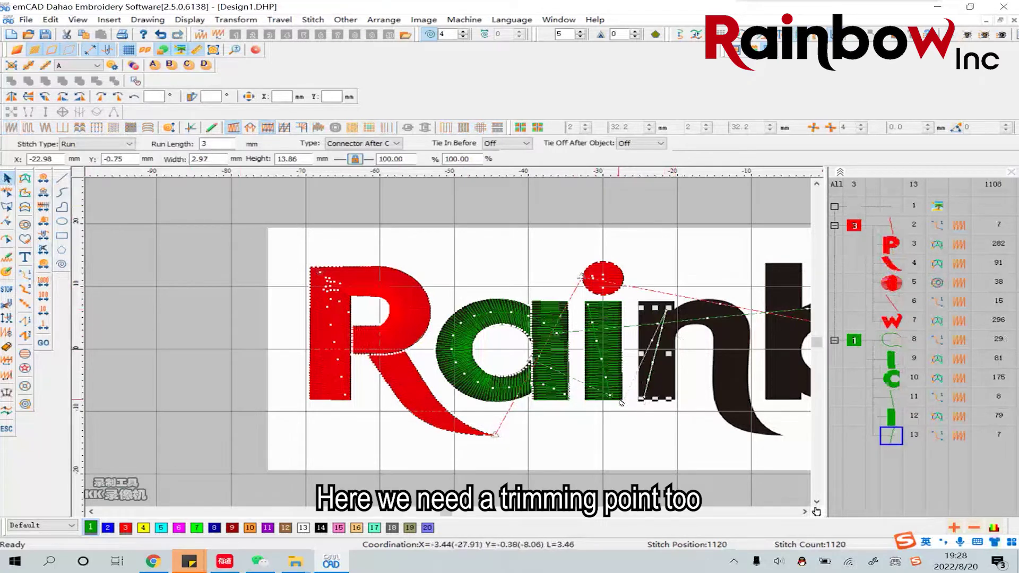
Add a trimming point to the satin stem of the letter i
{"action": "left_click", "coordinate": [620, 373]}
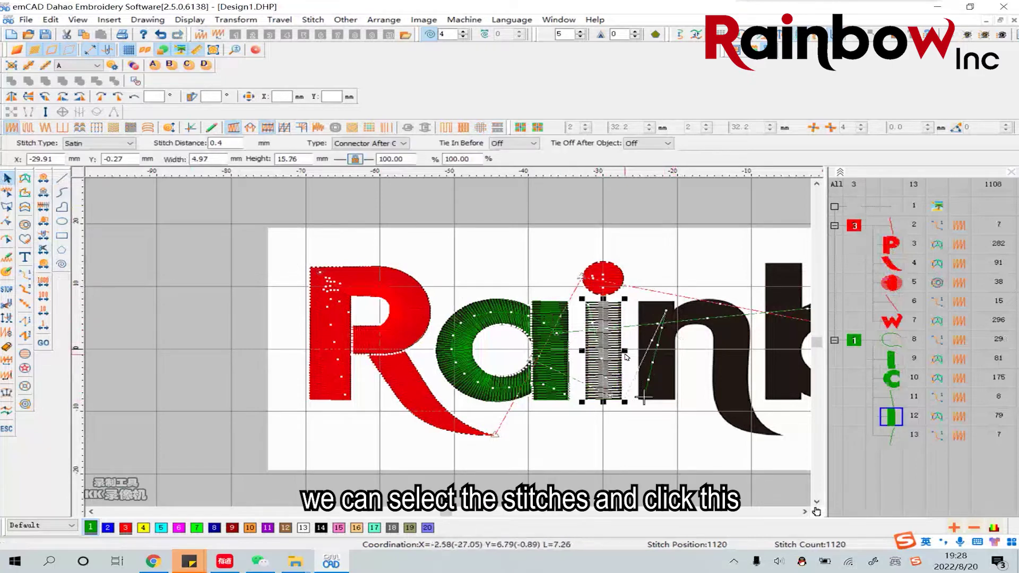
{"action": "left_click", "coordinate": [7, 306]}
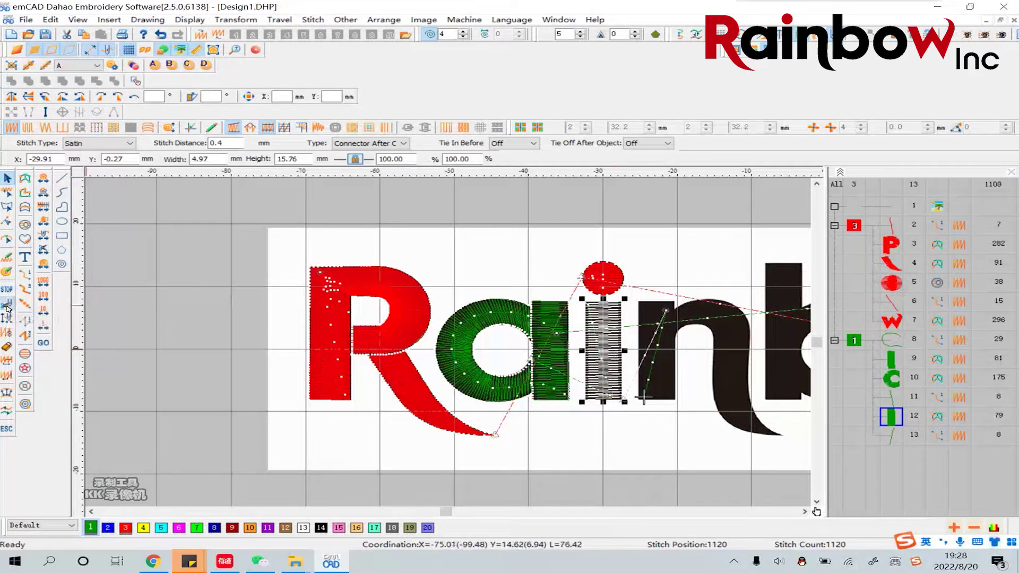
{"action": "left_click", "coordinate": [626, 411]}
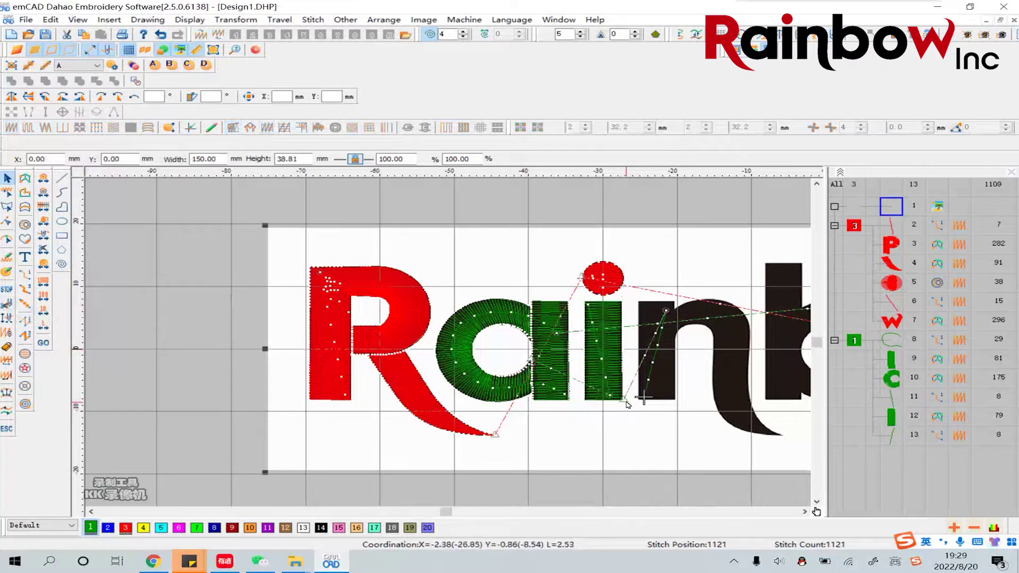
Digitize the n's left stem as a satin column about 15.7 mm high, running from its base to its upper edge
{"action": "left_click", "coordinate": [25, 178]}
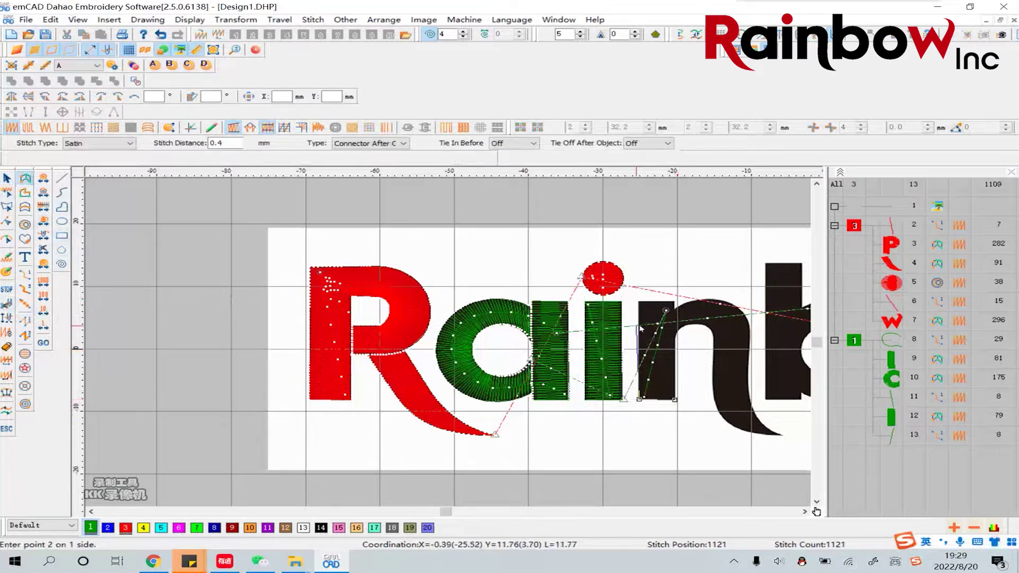
{"action": "left_click", "coordinate": [676, 399]}
{"action": "left_click", "coordinate": [637, 301]}
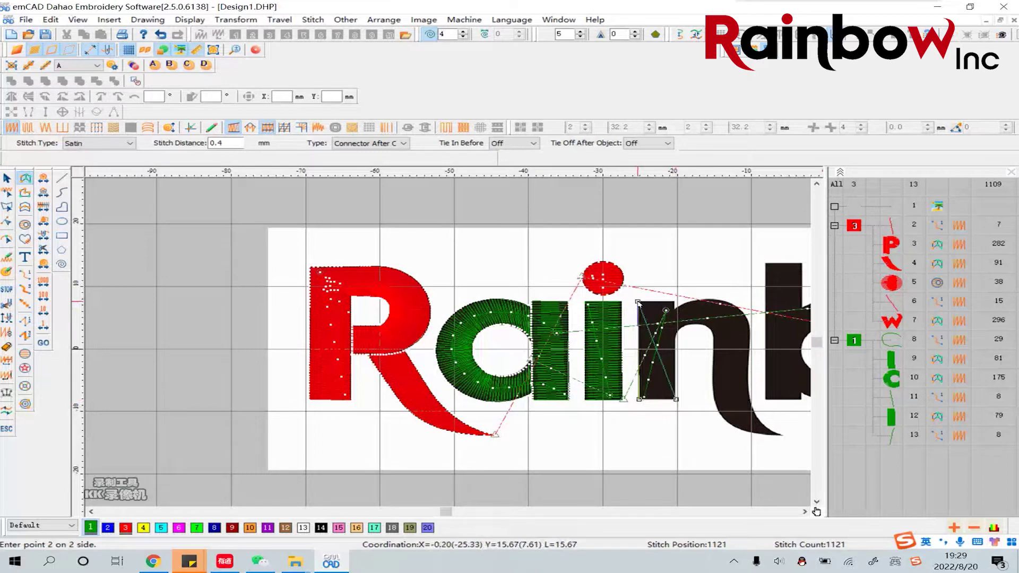
{"action": "left_click", "coordinate": [675, 302]}
{"action": "right_click", "coordinate": [675, 302]}
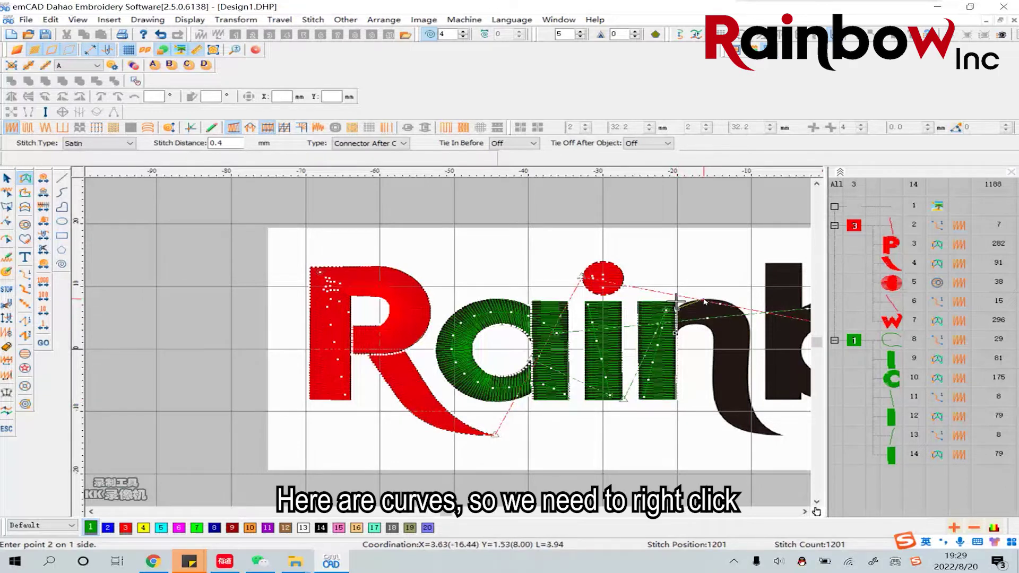
{"action": "left_click", "coordinate": [703, 301]}
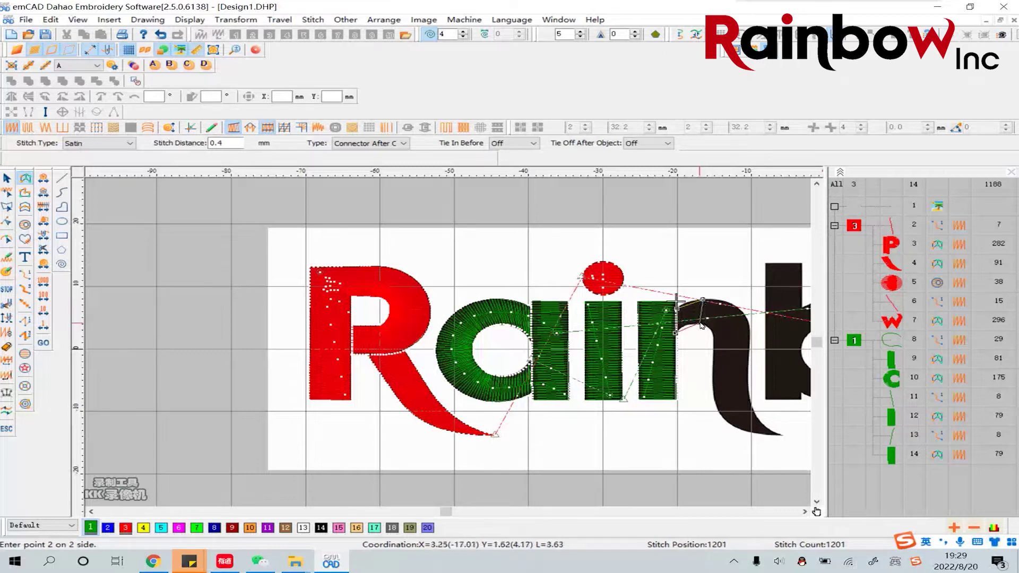
{"action": "left_click", "coordinate": [731, 302]}
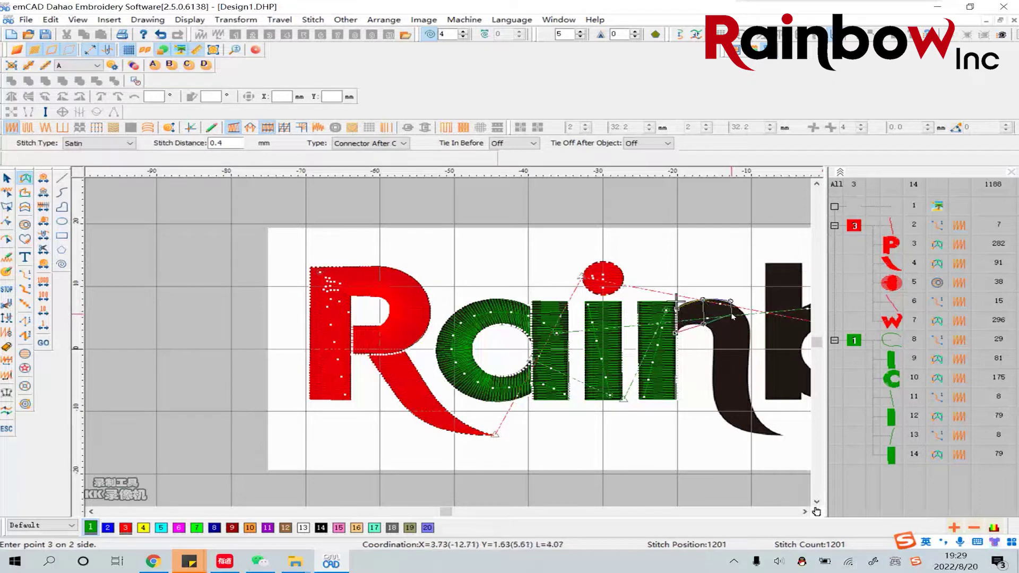
{"action": "key", "text": "BackSpace"}
{"action": "key", "text": "BackSpace"}
{"action": "key", "text": "BackSpace"}
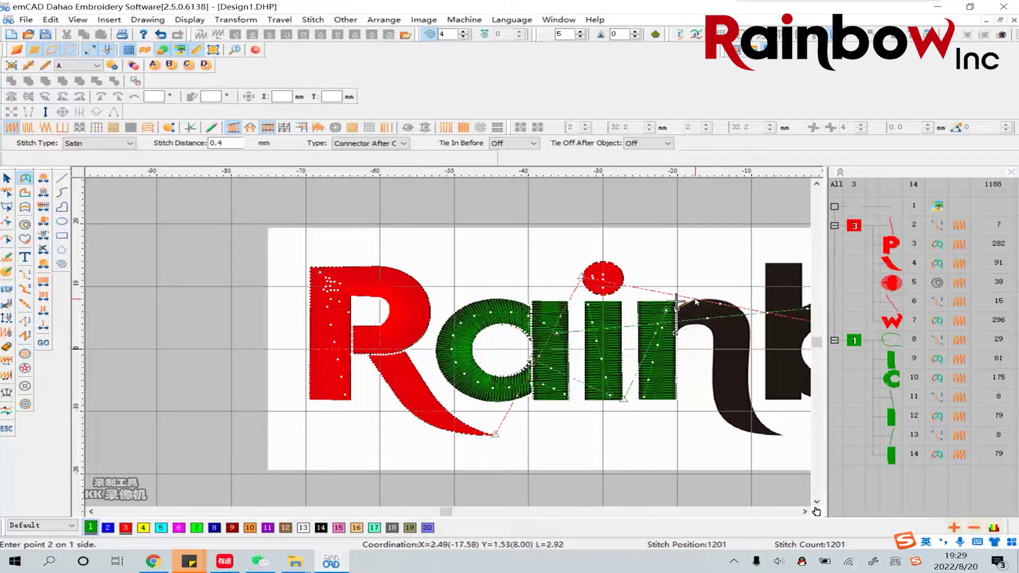
Digitize the n's arch, right leg and pointed tail as one curved satin column about 13.5 mm wide and 21.9 mm high
{"action": "left_click", "coordinate": [698, 300]}
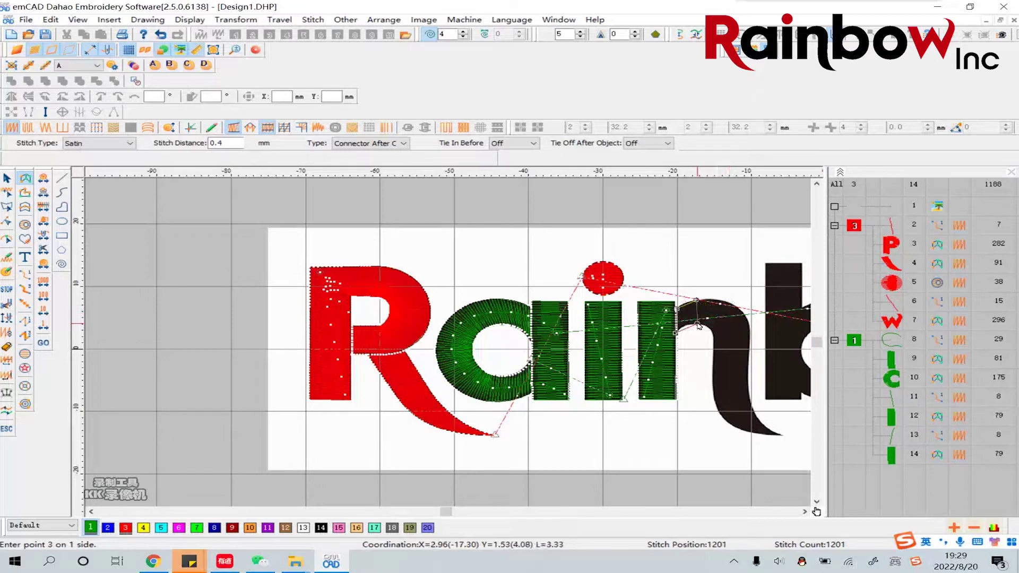
{"action": "left_click", "coordinate": [712, 300]}
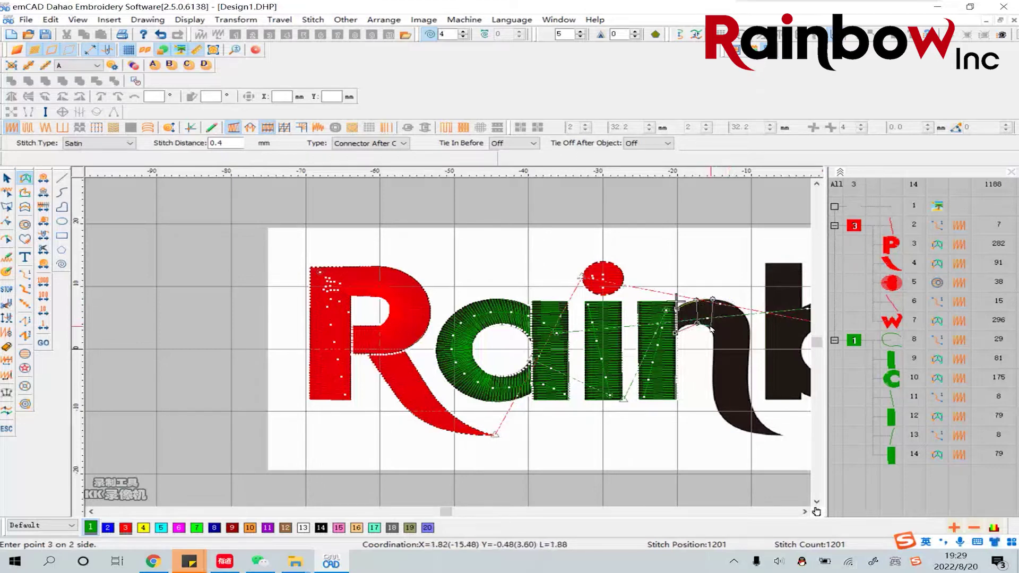
{"action": "left_click", "coordinate": [708, 328]}
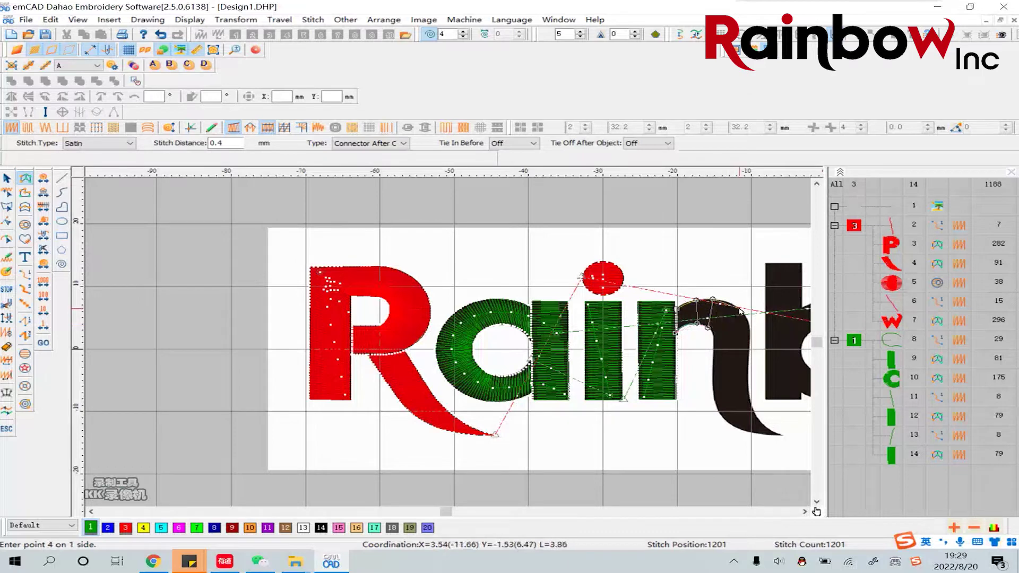
{"action": "left_click", "coordinate": [738, 308]}
{"action": "left_click", "coordinate": [750, 335]}
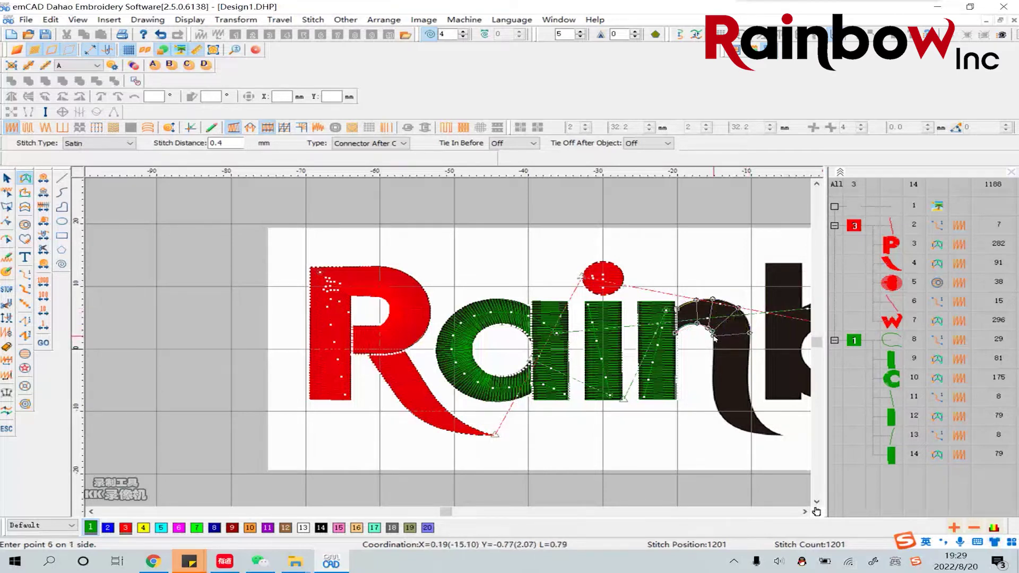
{"action": "left_click", "coordinate": [749, 356]}
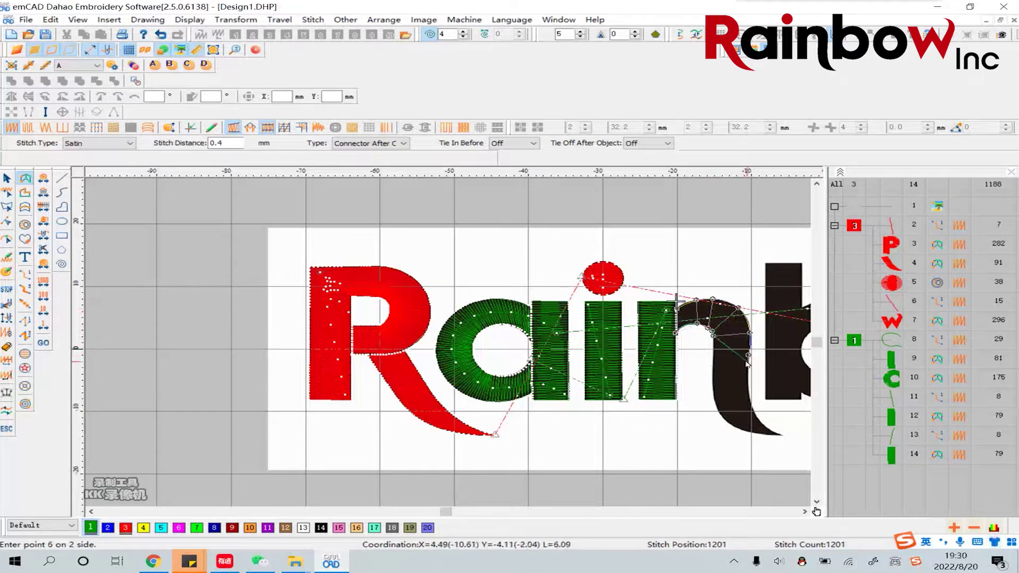
{"action": "left_click", "coordinate": [714, 358]}
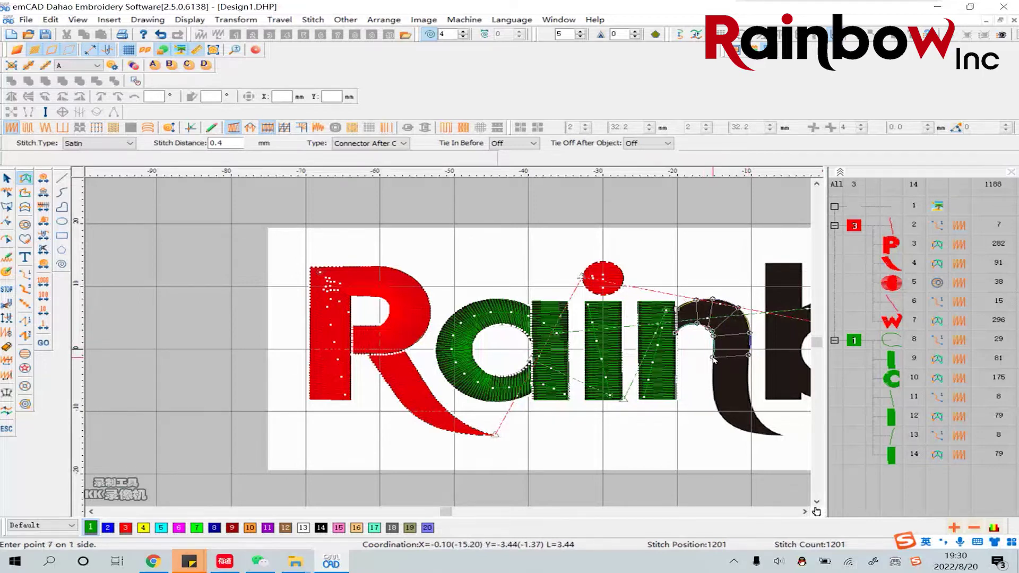
{"action": "left_click", "coordinate": [748, 383]}
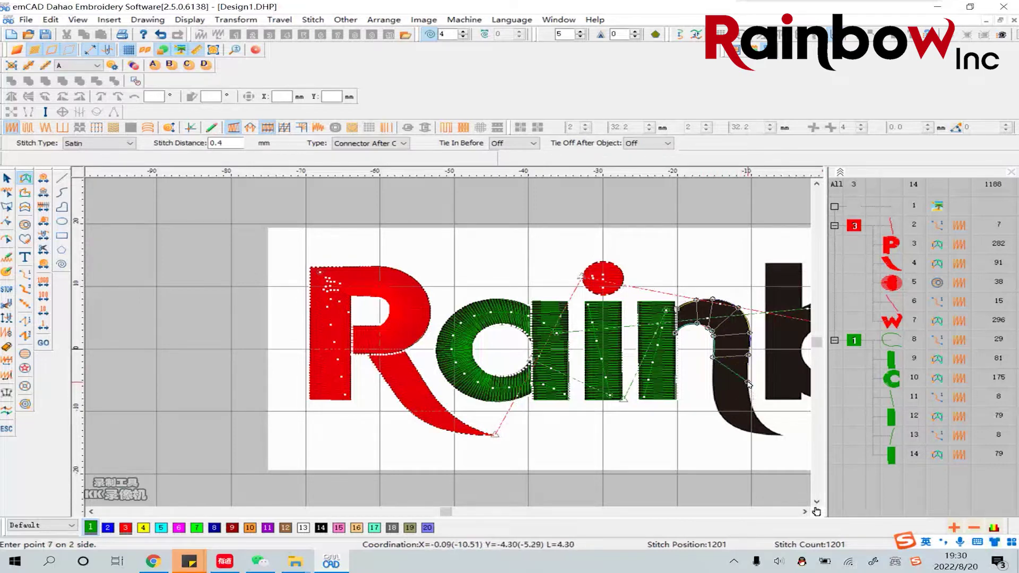
{"action": "left_click", "coordinate": [713, 389]}
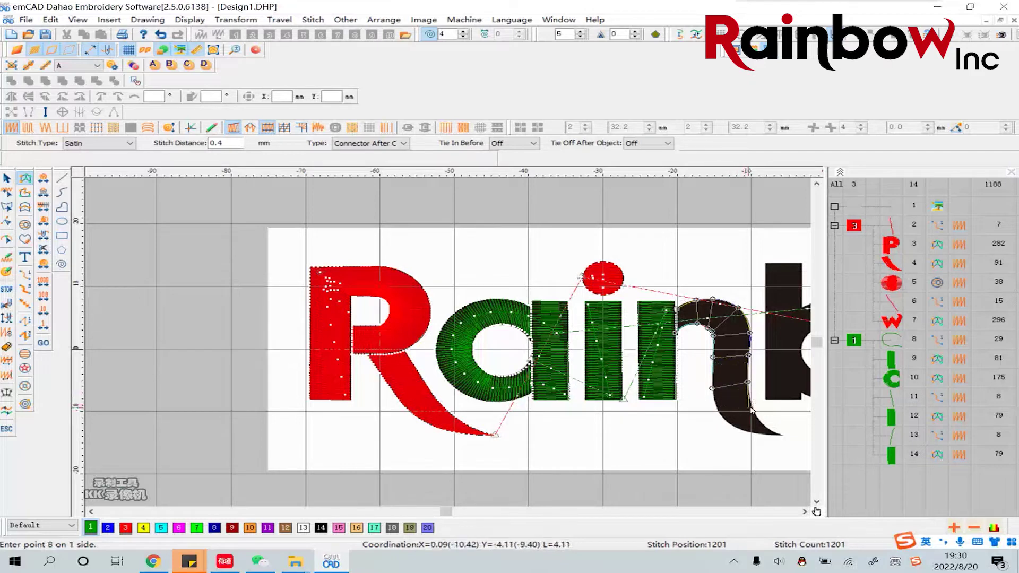
{"action": "left_click", "coordinate": [725, 420]}
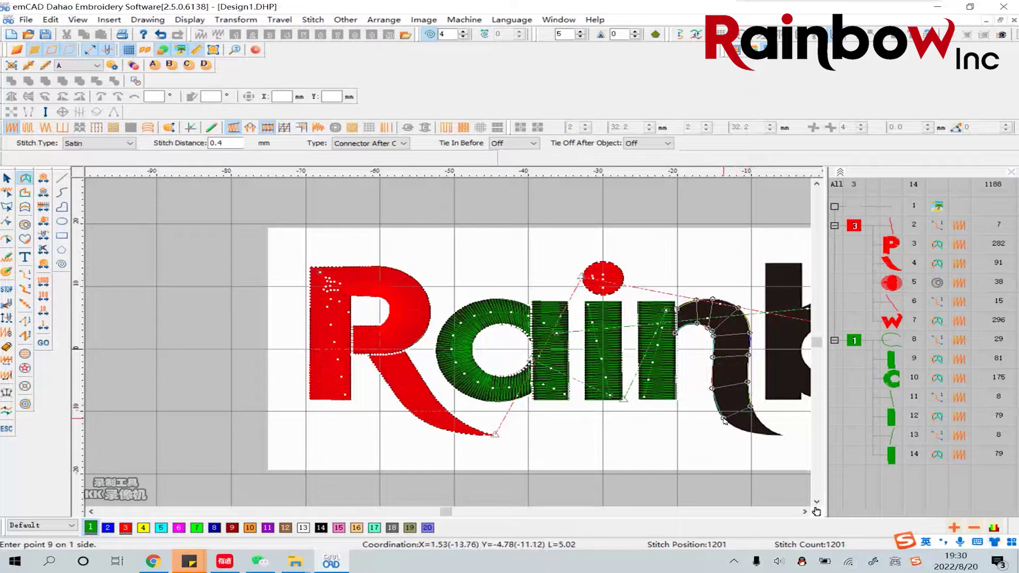
{"action": "left_click", "coordinate": [761, 422]}
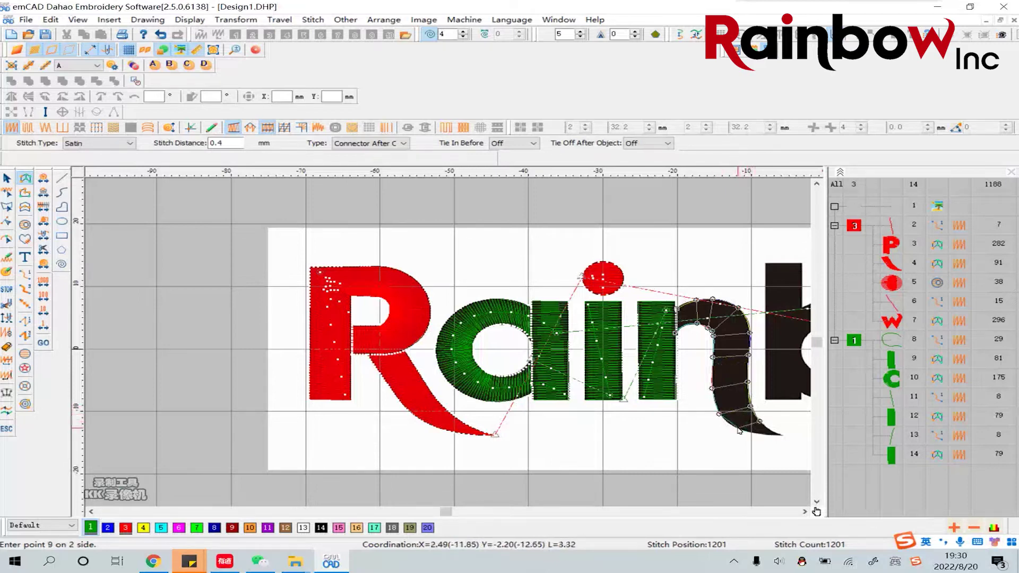
{"action": "left_click", "coordinate": [747, 432]}
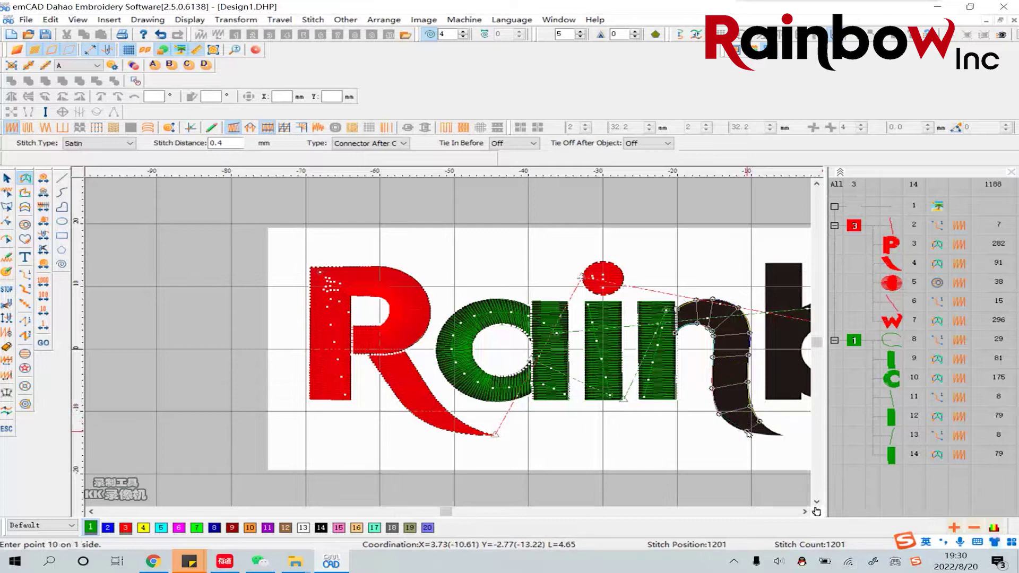
{"action": "left_click", "coordinate": [772, 433]}
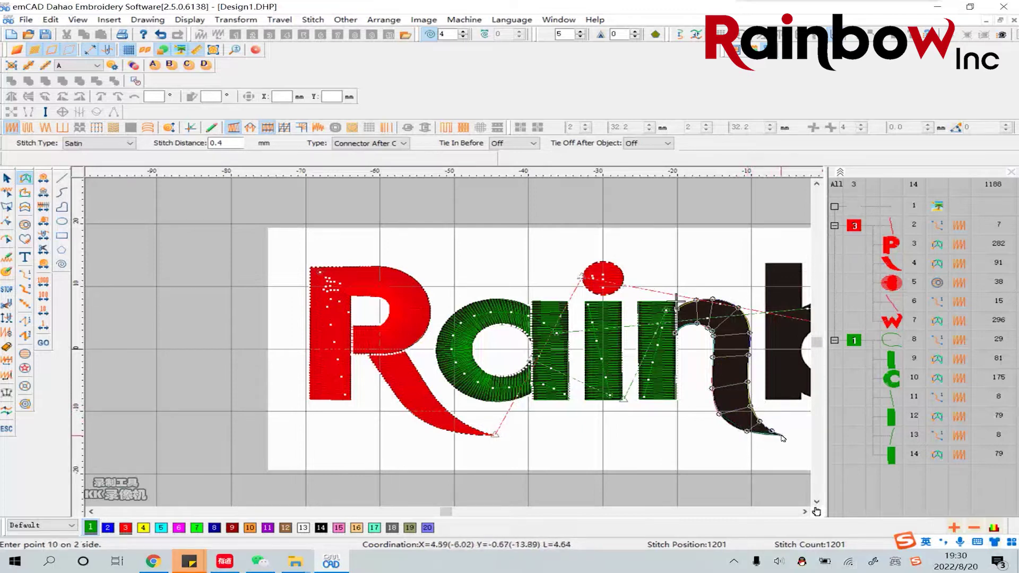
{"action": "left_click", "coordinate": [777, 436]}
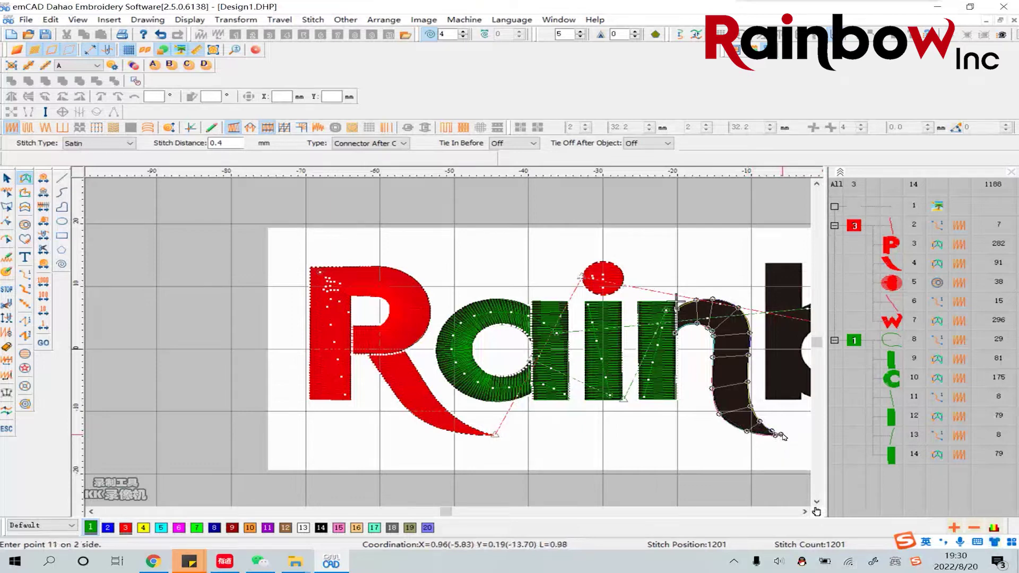
{"action": "right_click", "coordinate": [780, 434]}
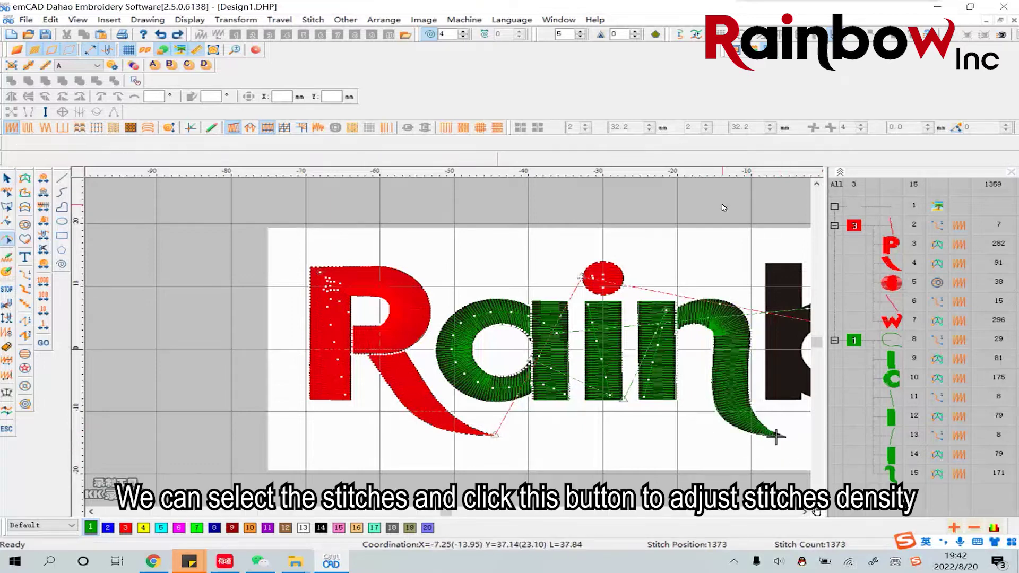
Reshape the n's curved satin column by adjusting the control points at the start and inner curve of its arch
{"action": "left_click", "coordinate": [7, 179]}
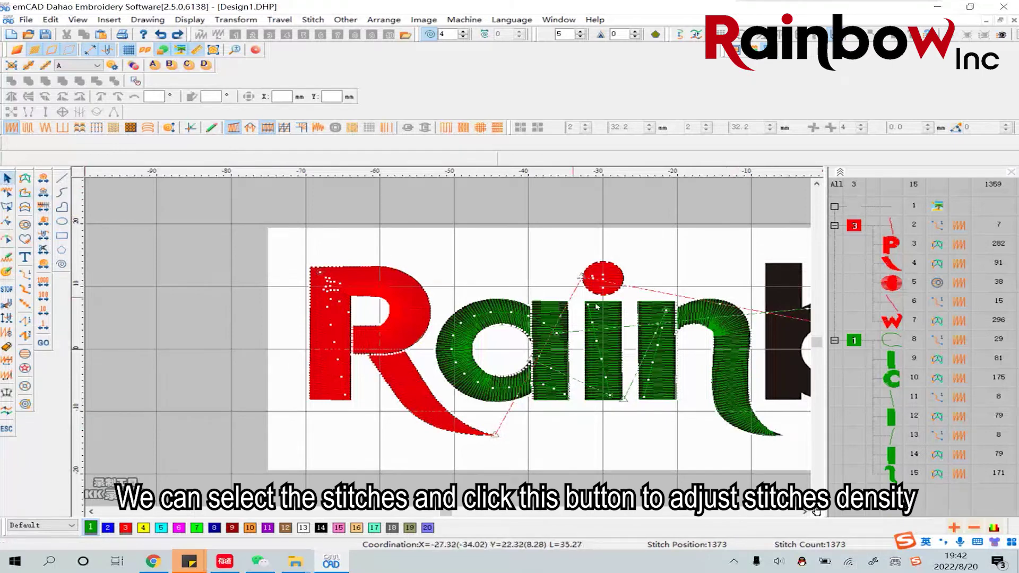
{"action": "left_click", "coordinate": [729, 344]}
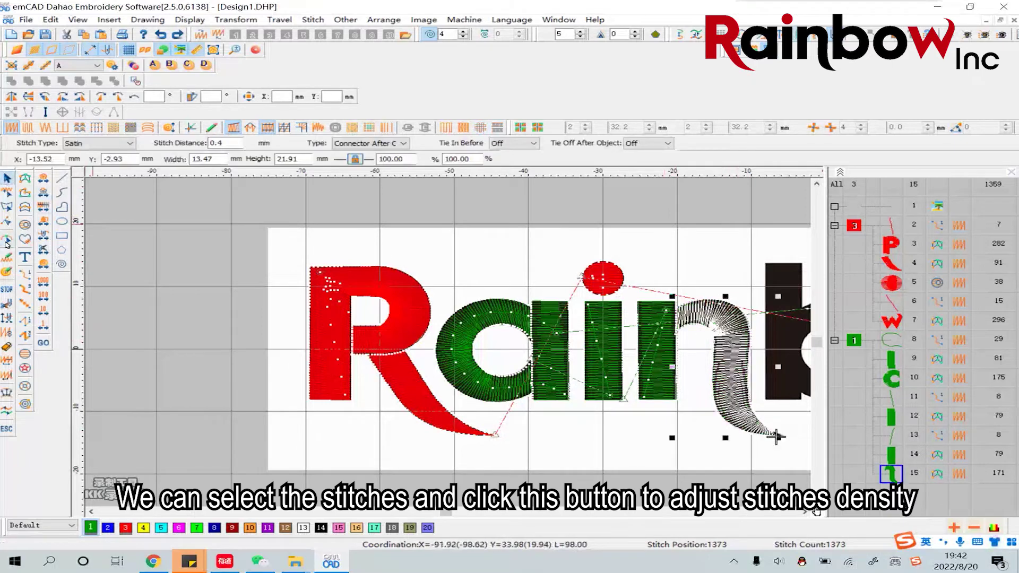
{"action": "left_click", "coordinate": [7, 241]}
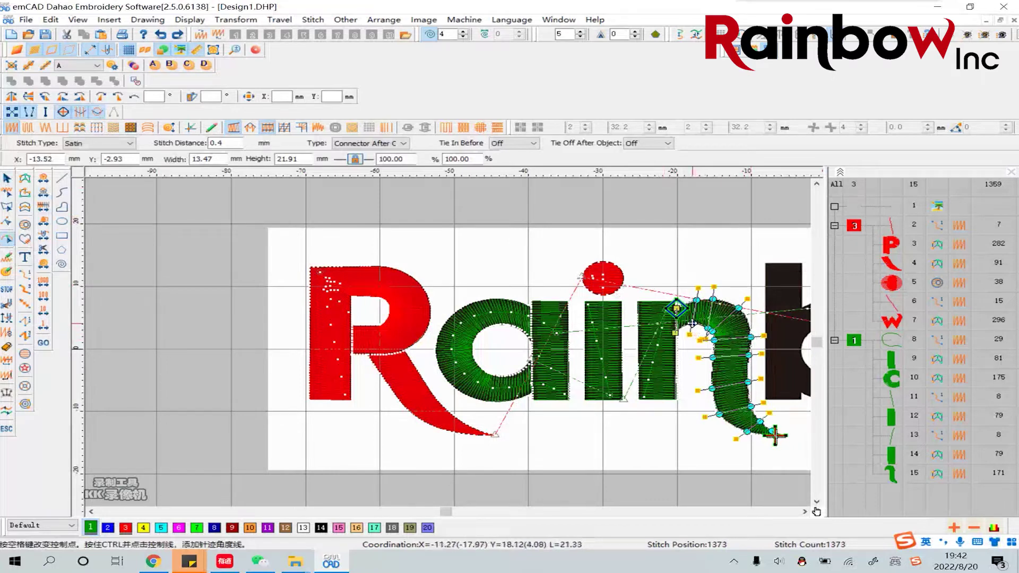
{"action": "left_click_drag", "start_coordinate": [697, 300], "coordinate": [690, 301]}
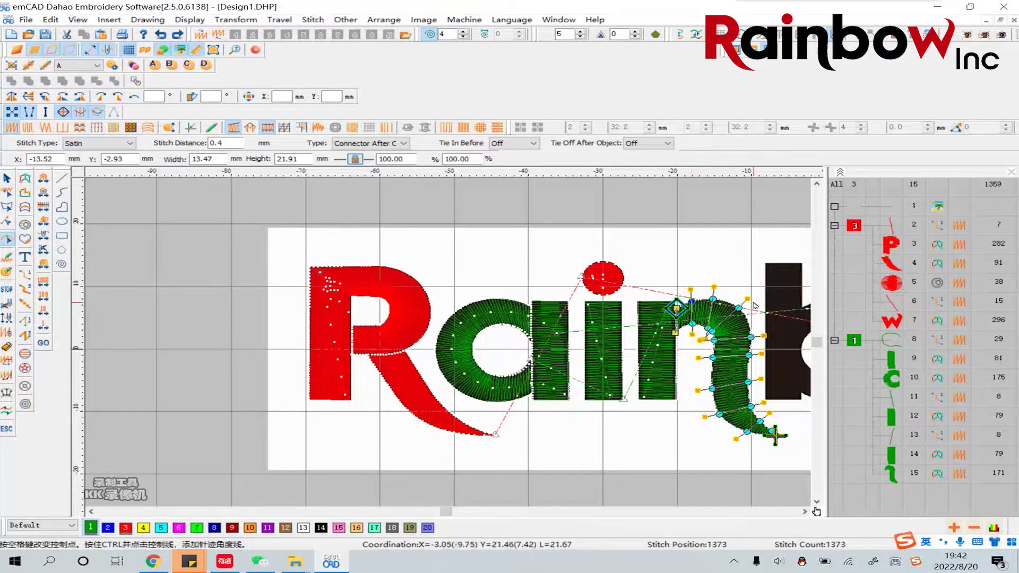
{"action": "left_click", "coordinate": [705, 325]}
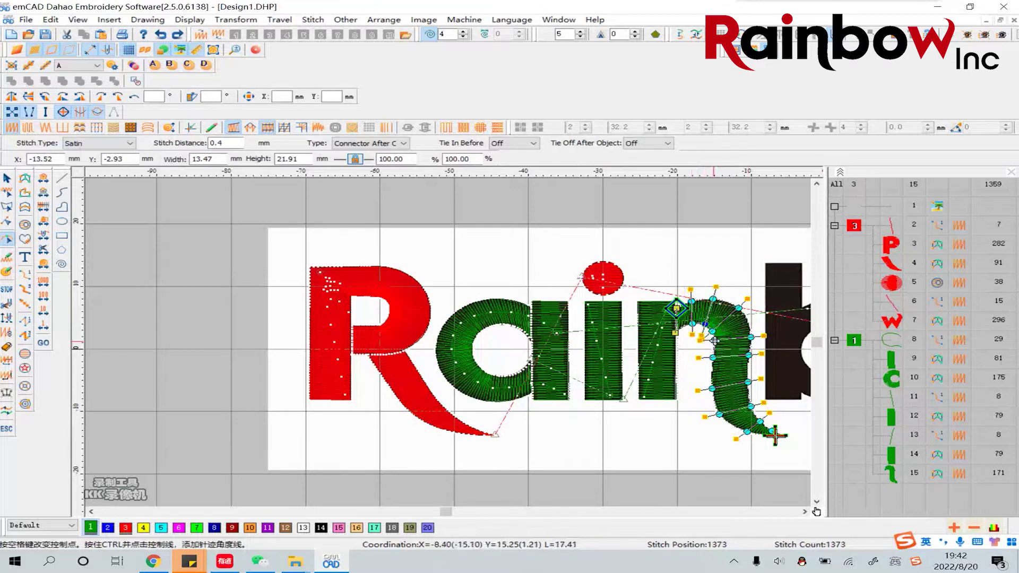
{"action": "left_click", "coordinate": [715, 342]}
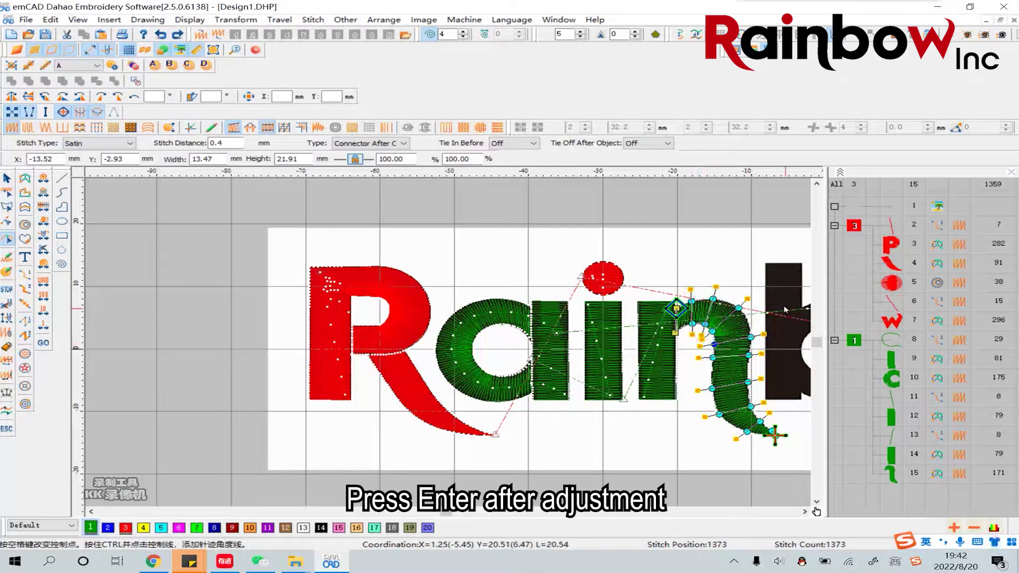
{"action": "key", "text": "Return"}
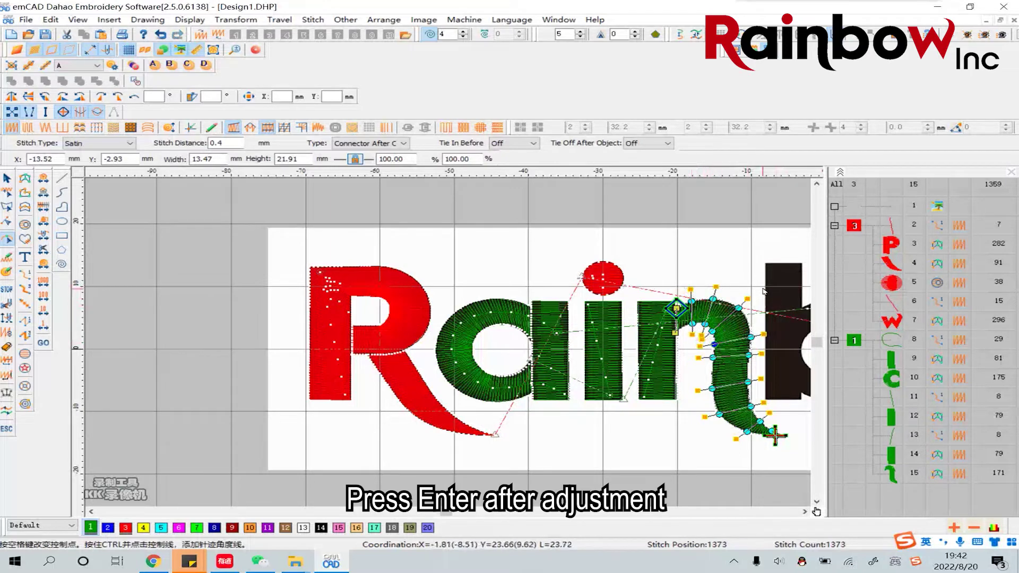
{"action": "left_click", "coordinate": [7, 179]}
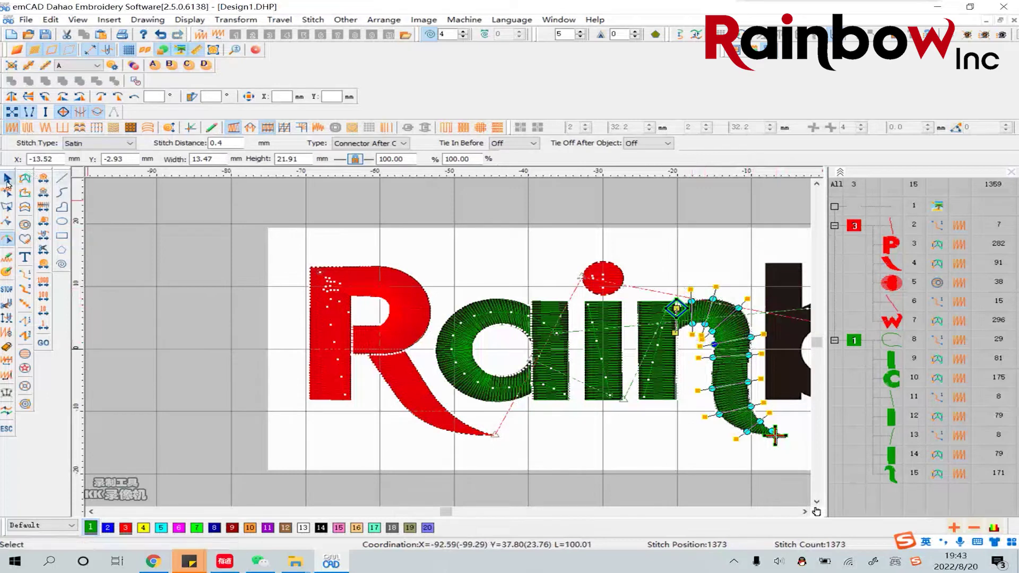
{"action": "left_click", "coordinate": [732, 237]}
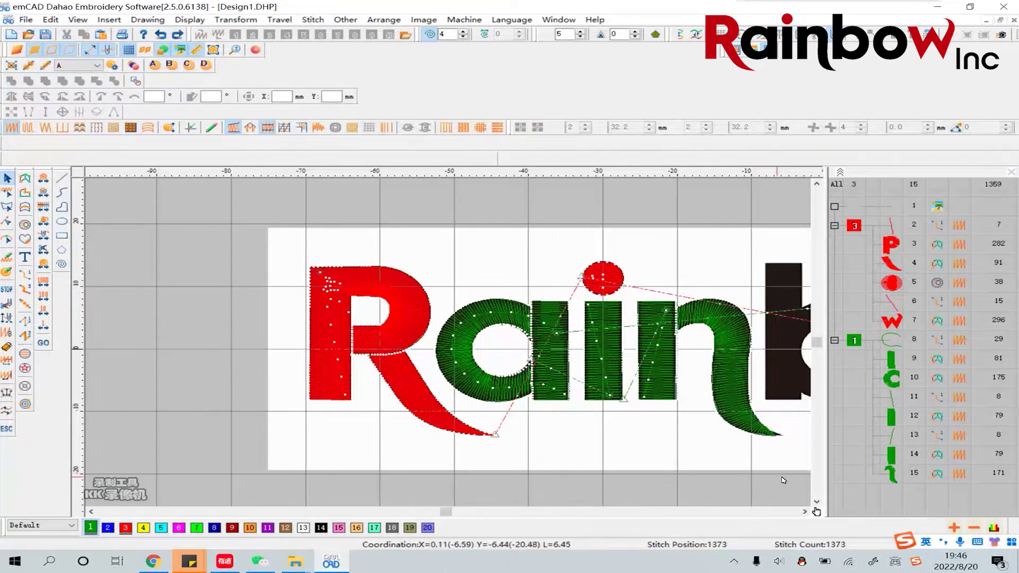
Draw a slanted line about 20.7 mm high from the base to the upper-left corner of the b's stem and convert it to a run stitch
{"action": "left_click", "coordinate": [805, 512]}
{"action": "left_click_drag", "start_coordinate": [804, 512], "coordinate": [804, 511]}
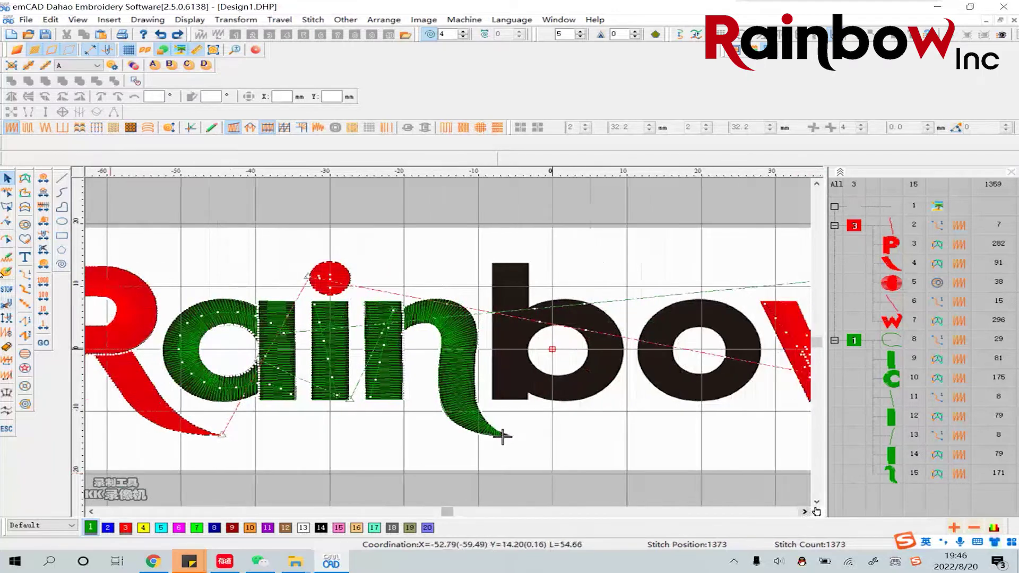
{"action": "left_click", "coordinate": [63, 181]}
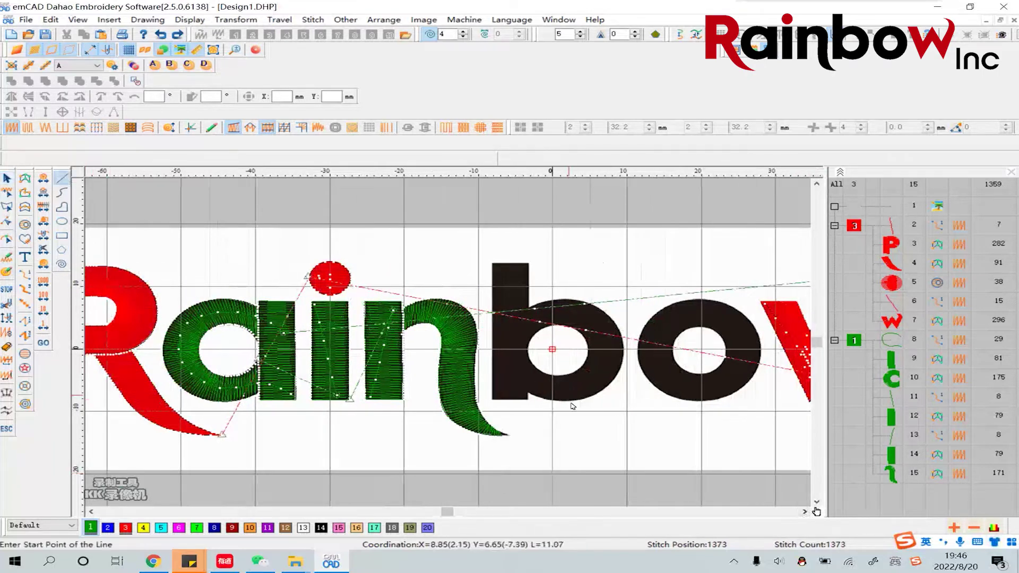
{"action": "left_click", "coordinate": [525, 396]}
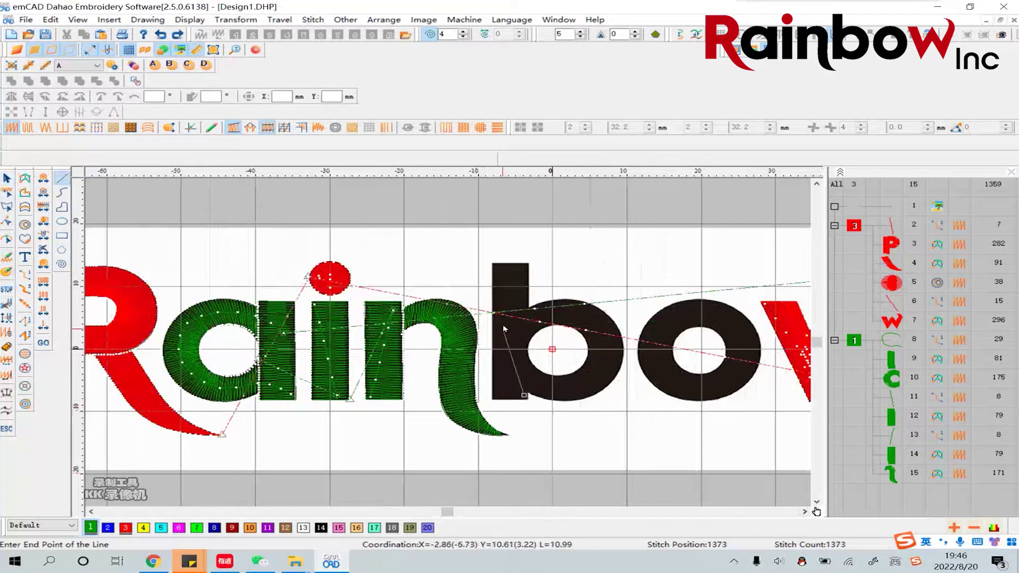
{"action": "left_click", "coordinate": [496, 268]}
{"action": "right_click", "coordinate": [496, 268]}
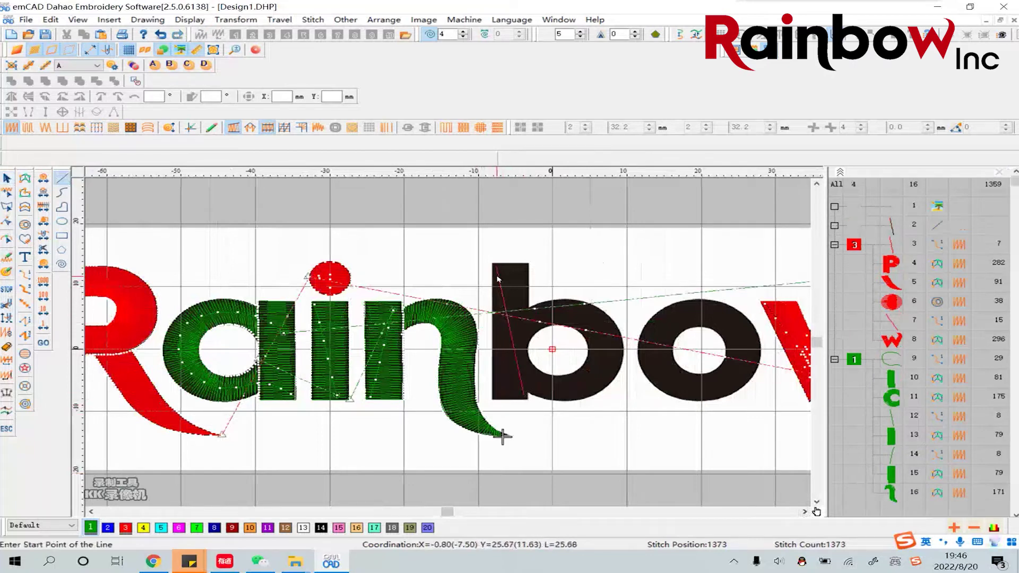
{"action": "key", "text": "Escape"}
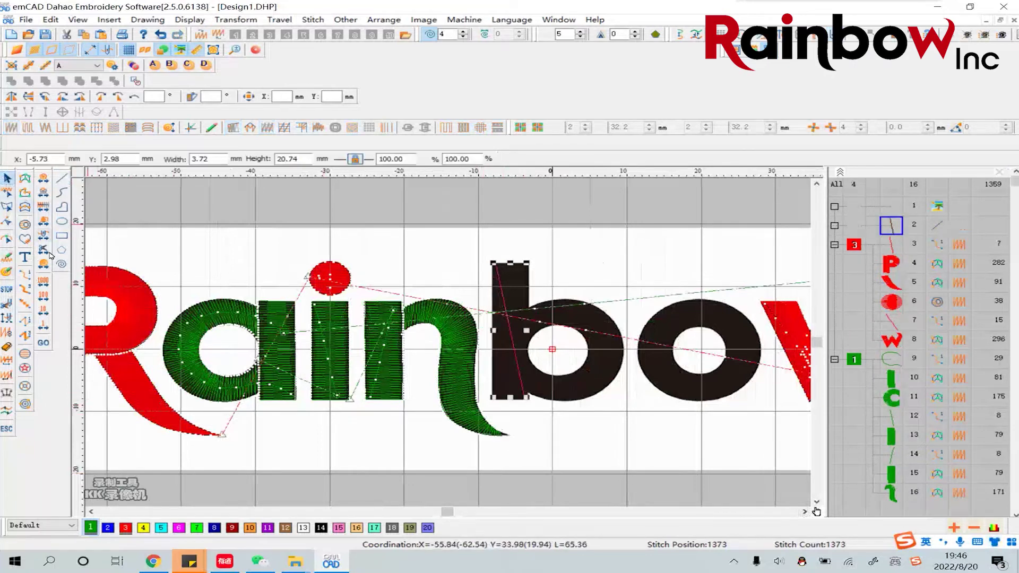
{"action": "left_click", "coordinate": [25, 278]}
Digitize the b's stem as a satin column about 4.9 mm wide and 21.8 mm high, running from its upper edge to its base
{"action": "left_click", "coordinate": [25, 178]}
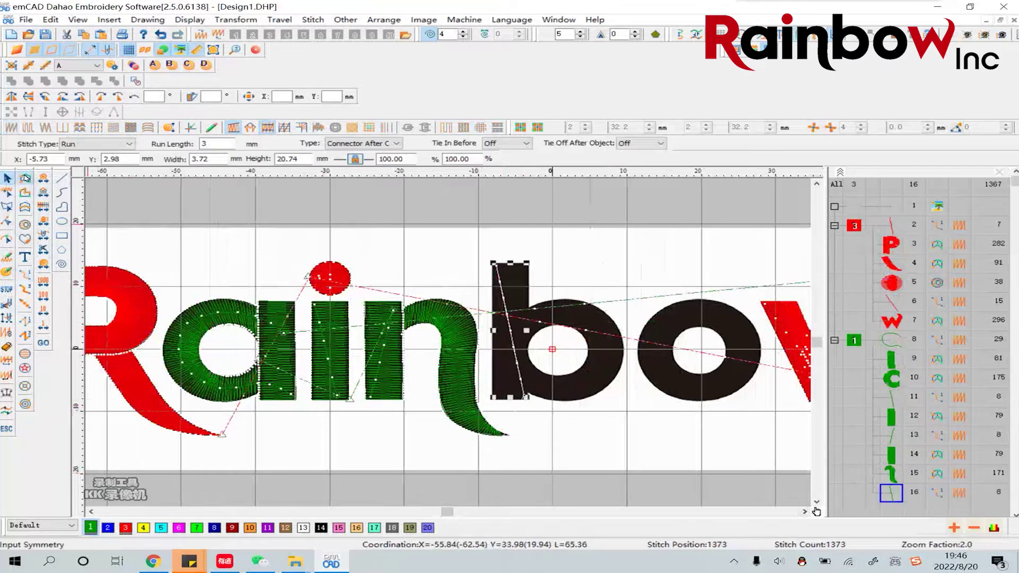
{"action": "left_click", "coordinate": [494, 264]}
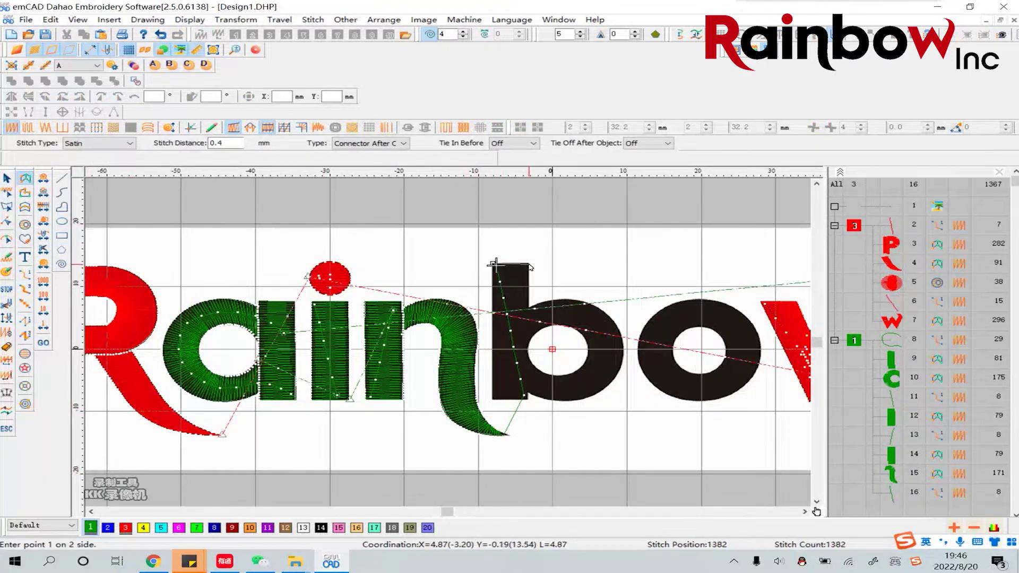
{"action": "left_click", "coordinate": [528, 264]}
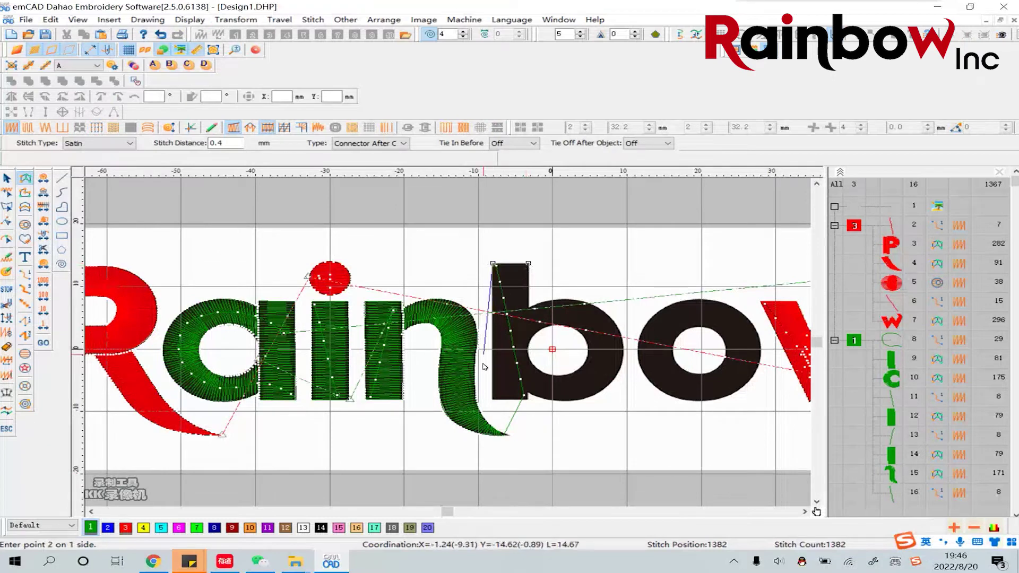
{"action": "left_click", "coordinate": [493, 400]}
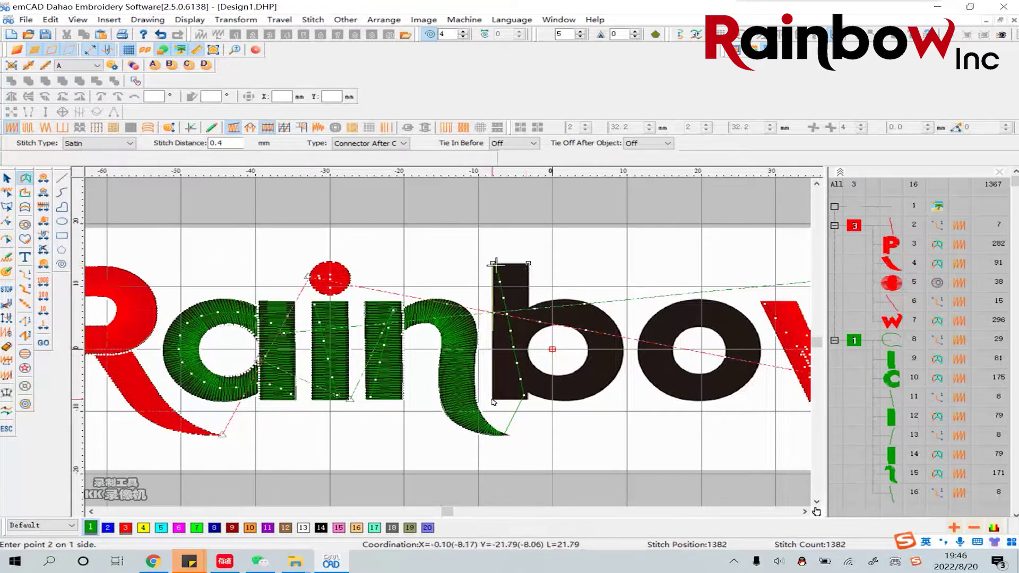
{"action": "left_click", "coordinate": [529, 402]}
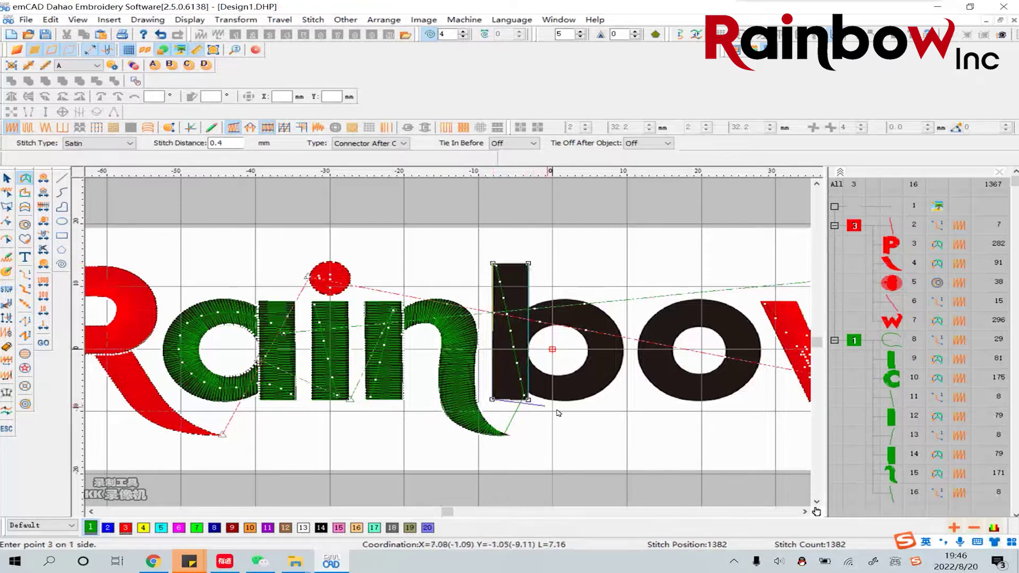
{"action": "right_click", "coordinate": [553, 403]}
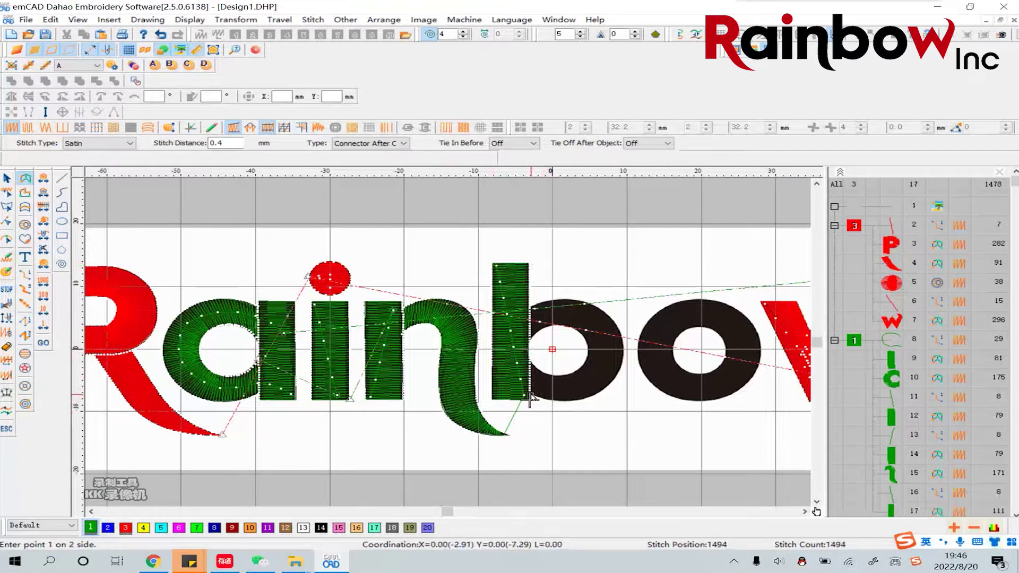
Digitize the b's round bowl as one curved satin column about 12.9 mm wide and 16.4 mm high, starting and ending at the stem
{"action": "key", "text": "BackSpace"}
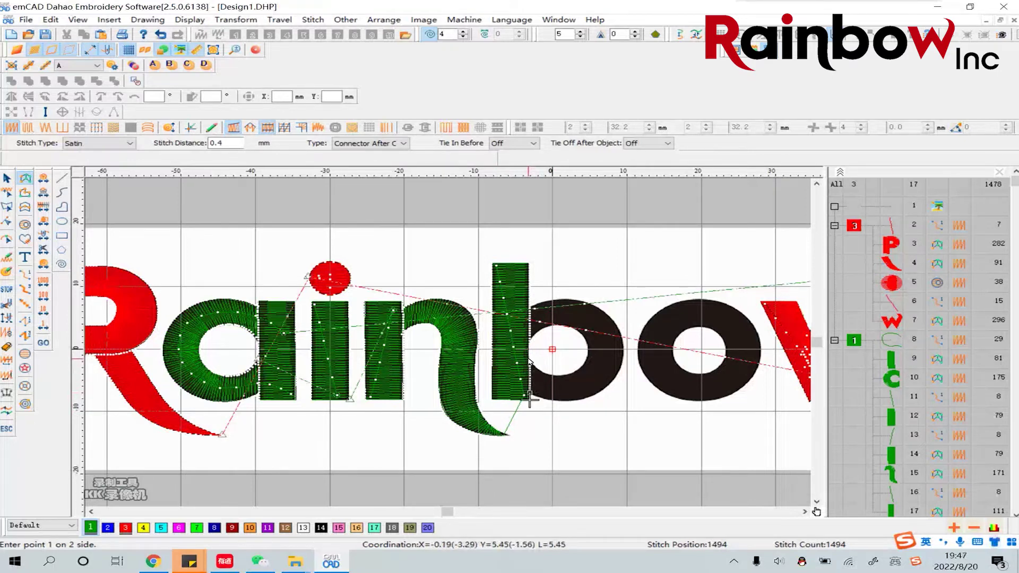
{"action": "right_click", "coordinate": [564, 402]}
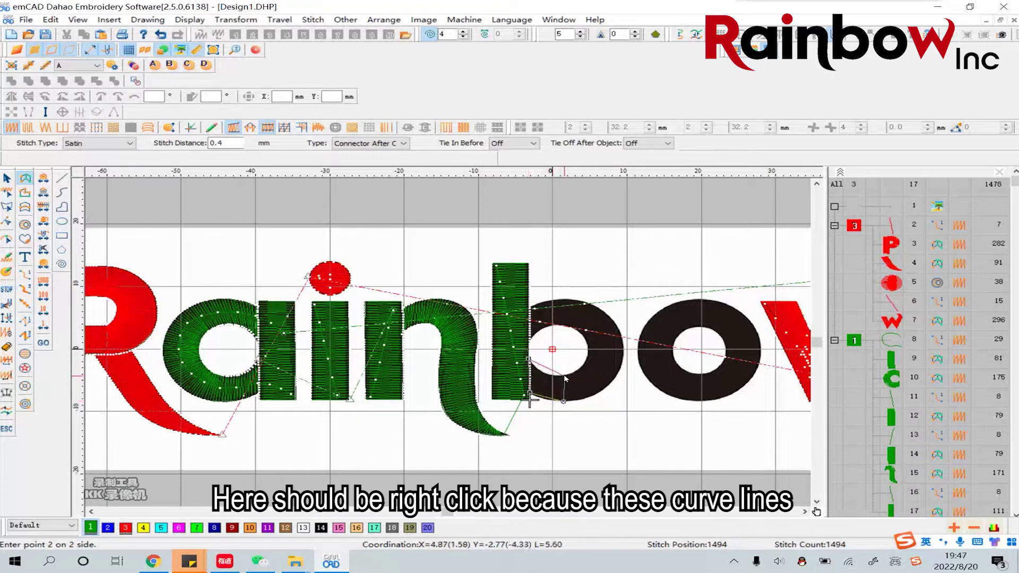
{"action": "right_click", "coordinate": [561, 376]}
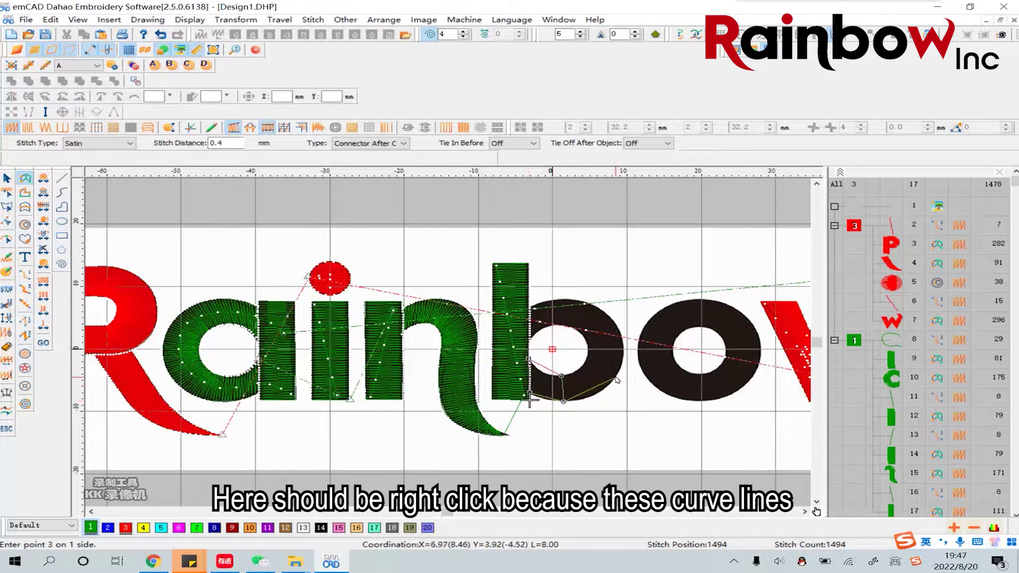
{"action": "right_click", "coordinate": [615, 377]}
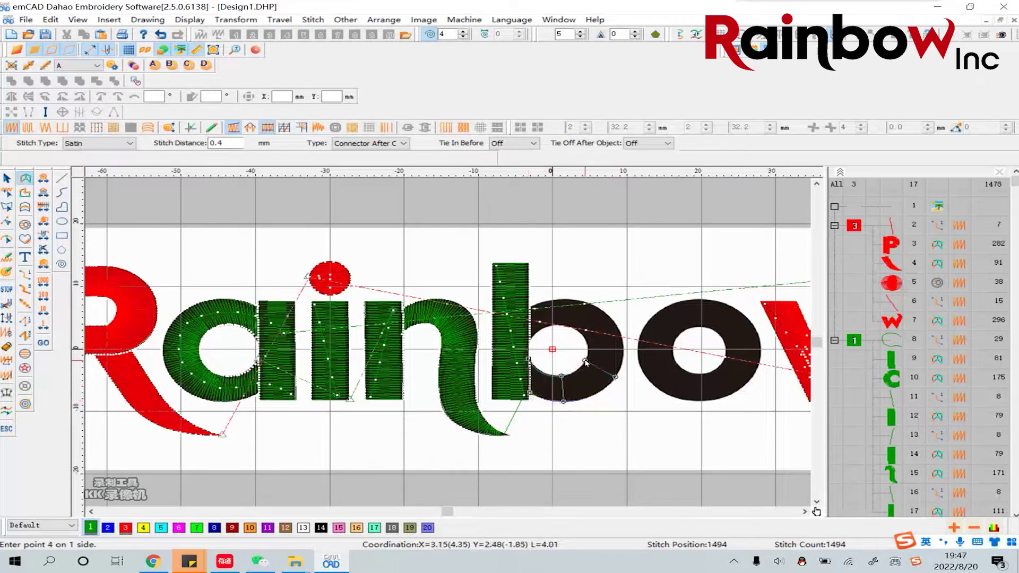
{"action": "right_click", "coordinate": [623, 343]}
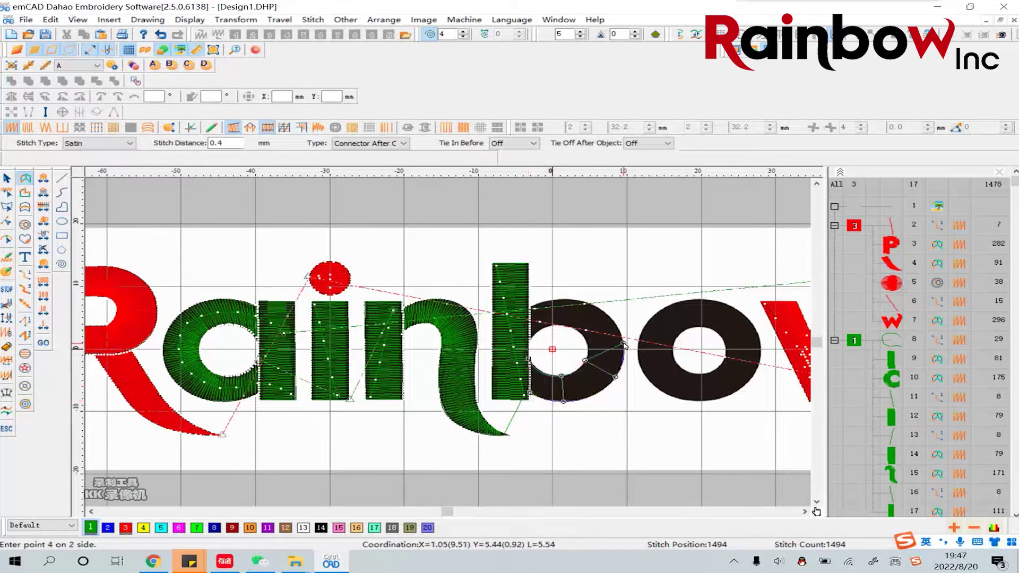
{"action": "left_click", "coordinate": [587, 348]}
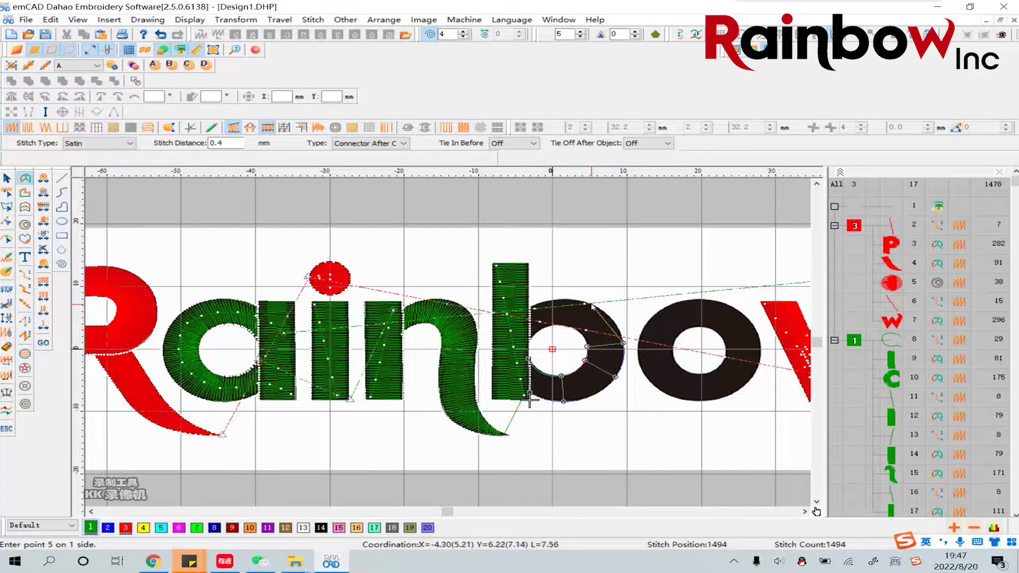
{"action": "left_click", "coordinate": [572, 327]}
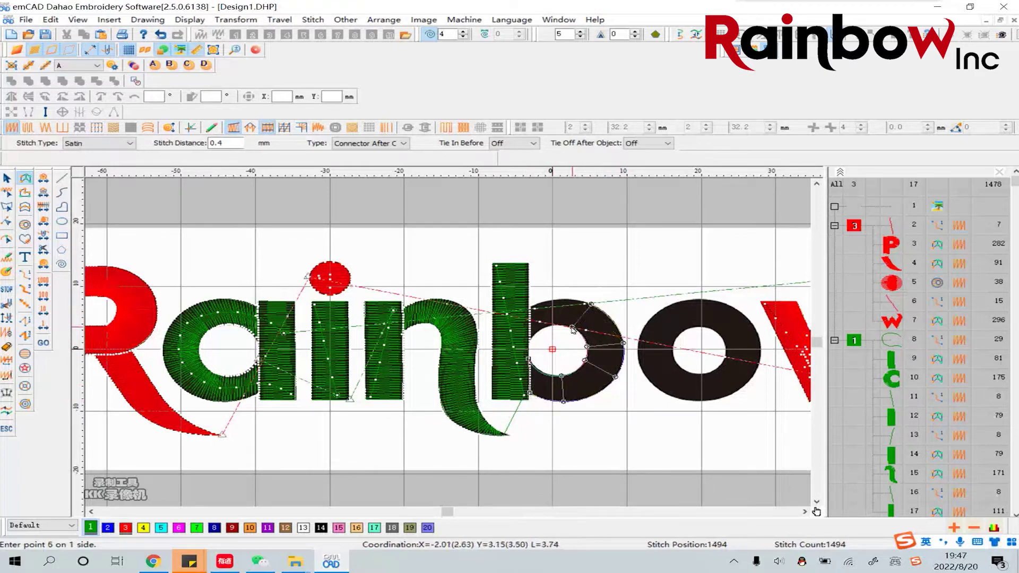
{"action": "left_click", "coordinate": [542, 304]}
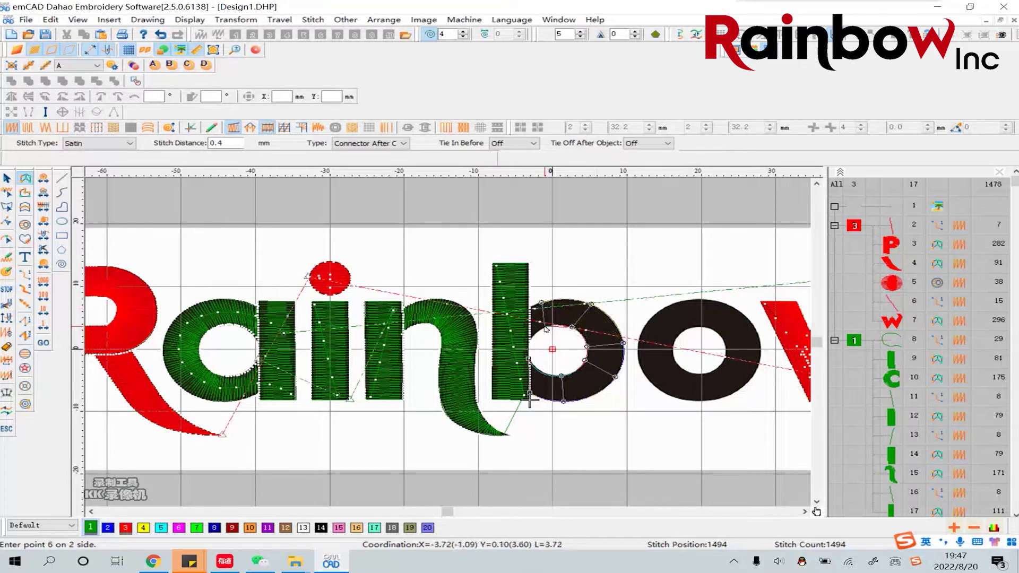
{"action": "left_click", "coordinate": [547, 326]}
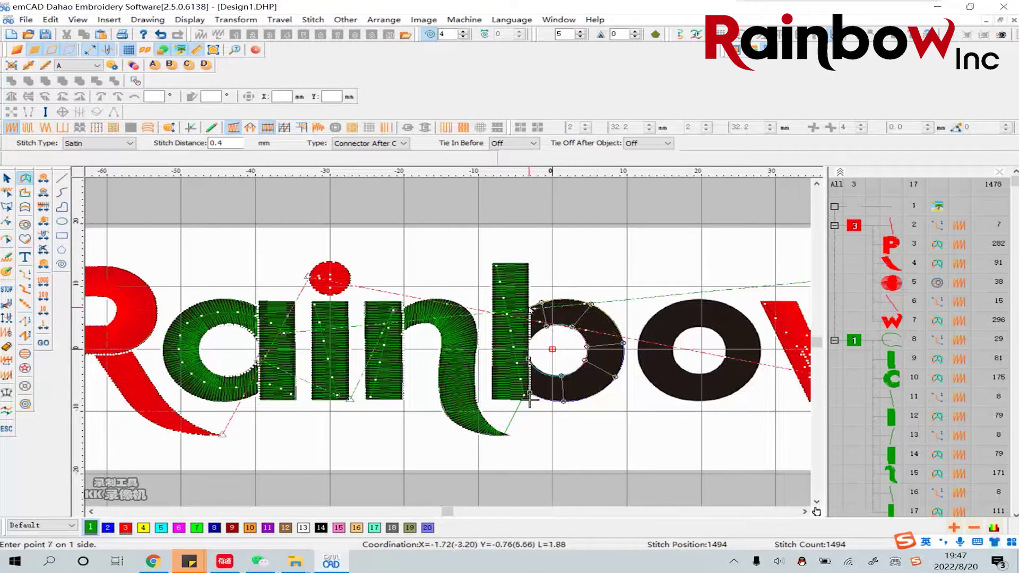
{"action": "left_click", "coordinate": [528, 342]}
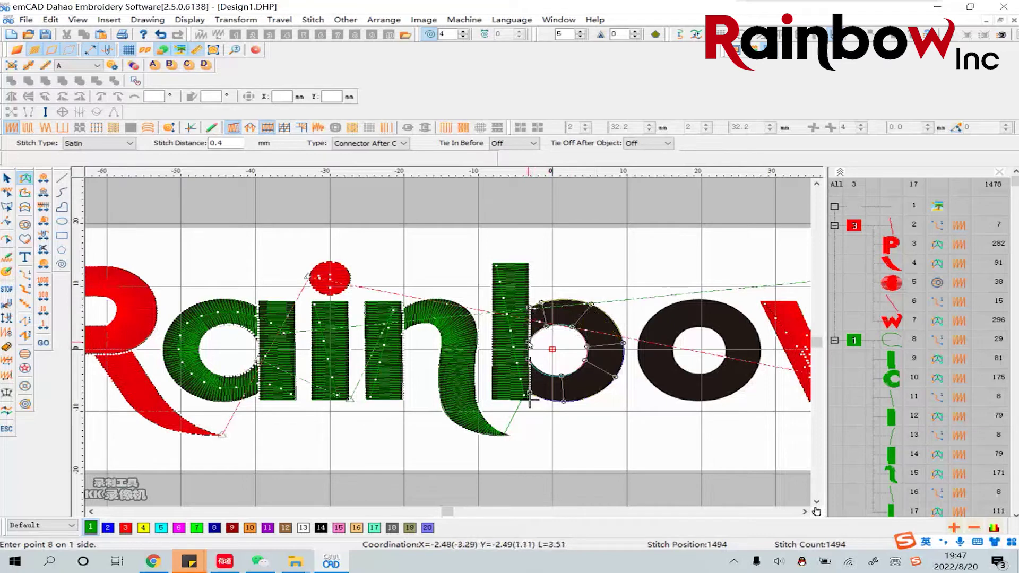
{"action": "right_click", "coordinate": [529, 344]}
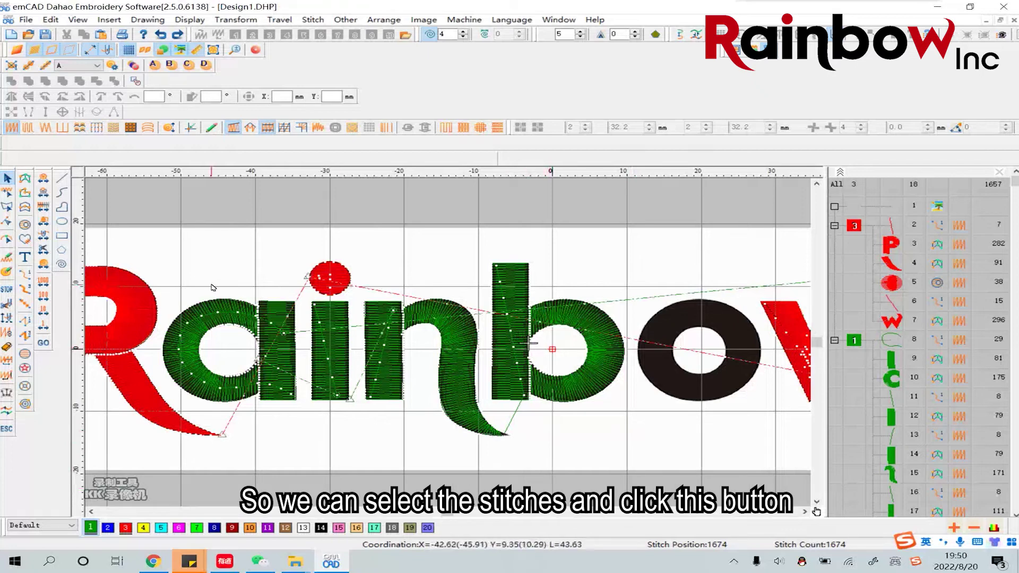
Add a trimming point to the n's curved satin column
{"action": "left_click", "coordinate": [466, 422]}
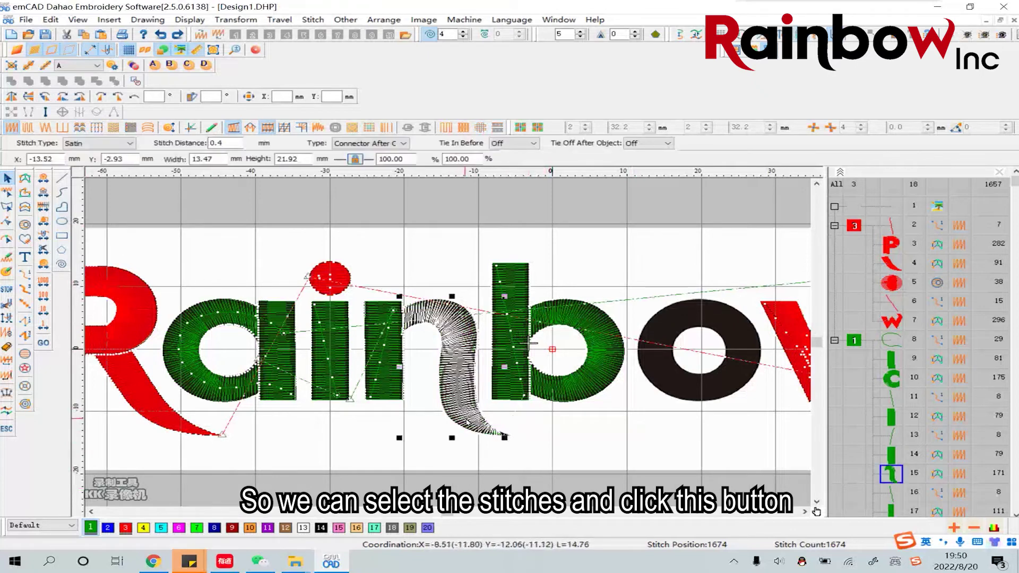
{"action": "left_click", "coordinate": [8, 306]}
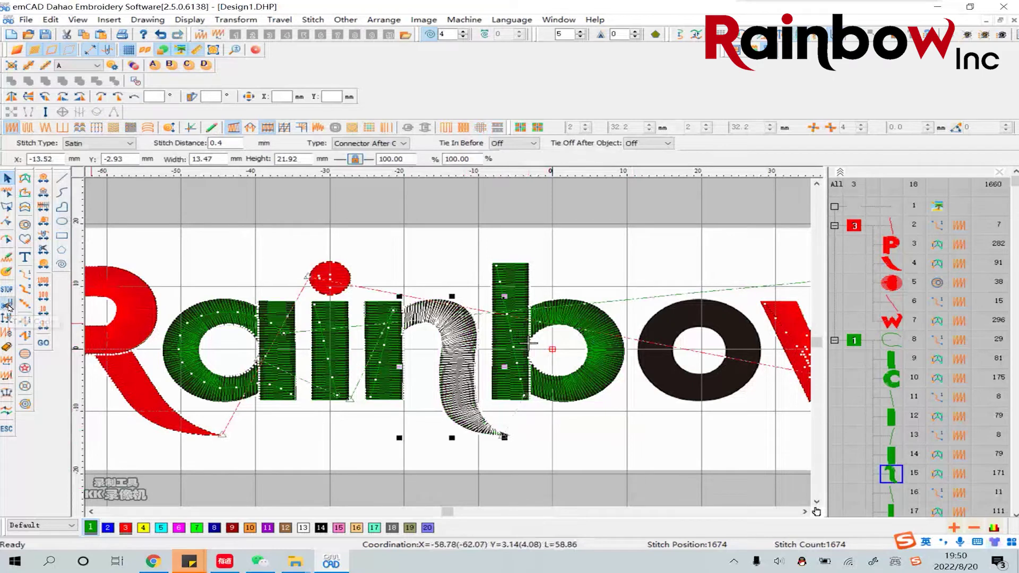
{"action": "left_click", "coordinate": [543, 446]}
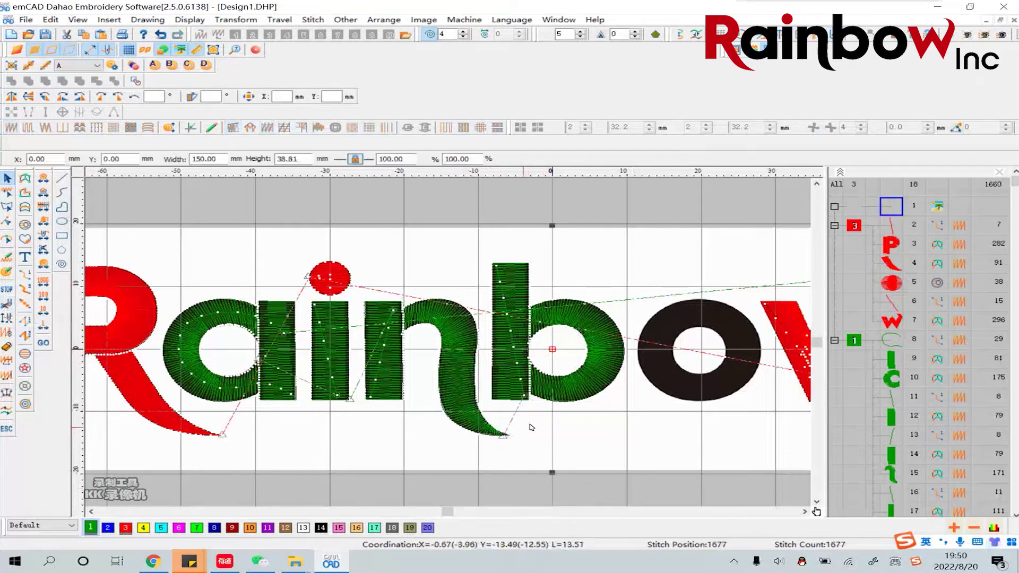
Add a trimming point to the b's round satin bowl
{"action": "left_click", "coordinate": [529, 343]}
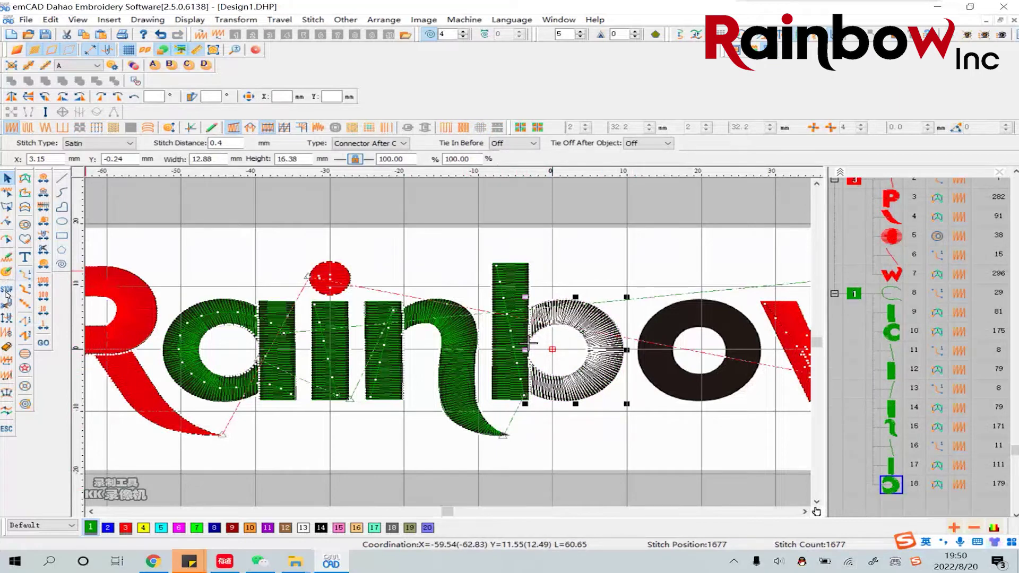
{"action": "left_click", "coordinate": [607, 431]}
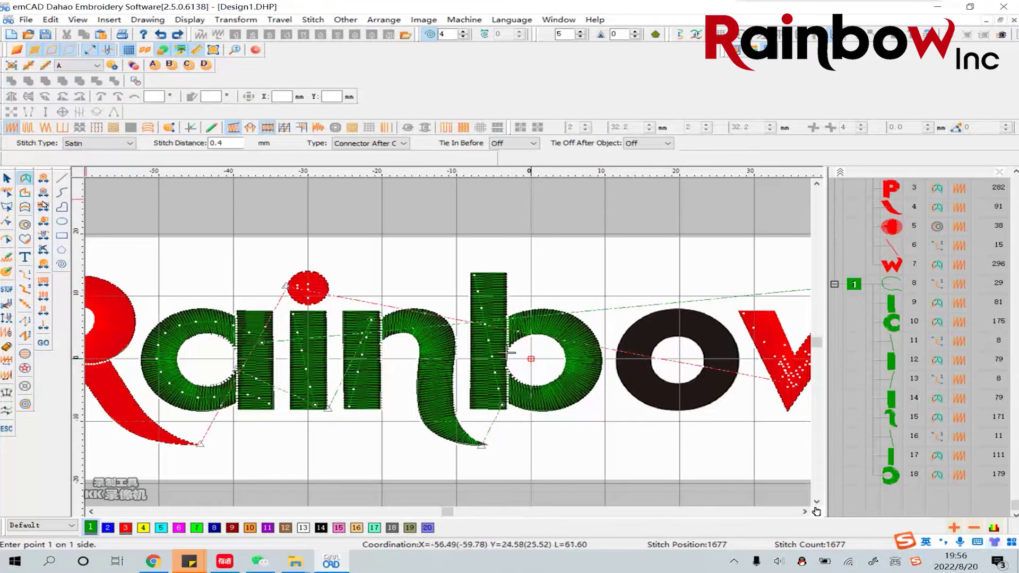
Draw a closed curve about 13.6 mm wide and 11.3 mm high along the middle of the o's ring and convert it to a run stitch
{"action": "left_click", "coordinate": [57, 195]}
{"action": "left_click", "coordinate": [634, 357]}
{"action": "left_click", "coordinate": [678, 325]}
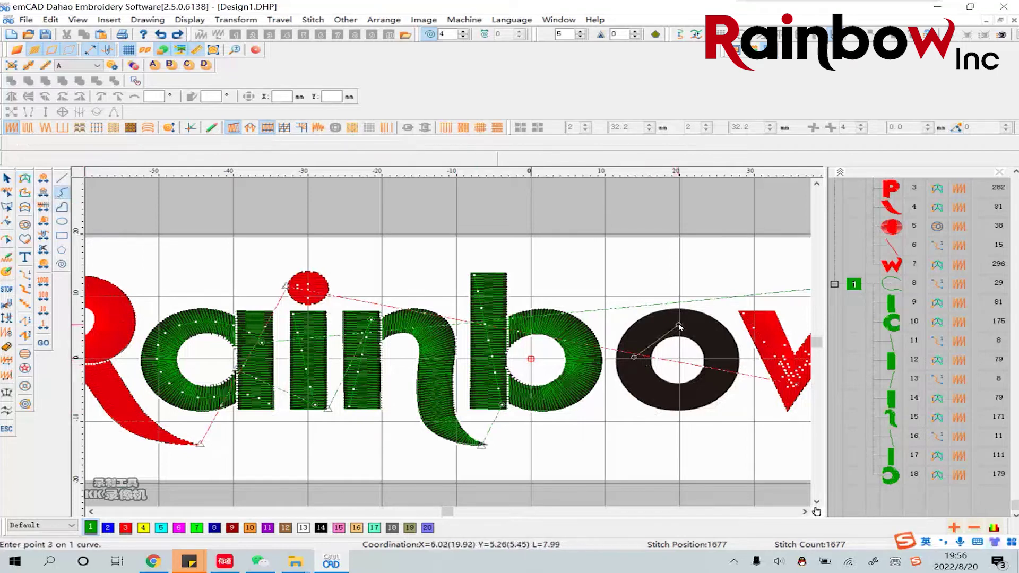
{"action": "left_click", "coordinate": [718, 359]}
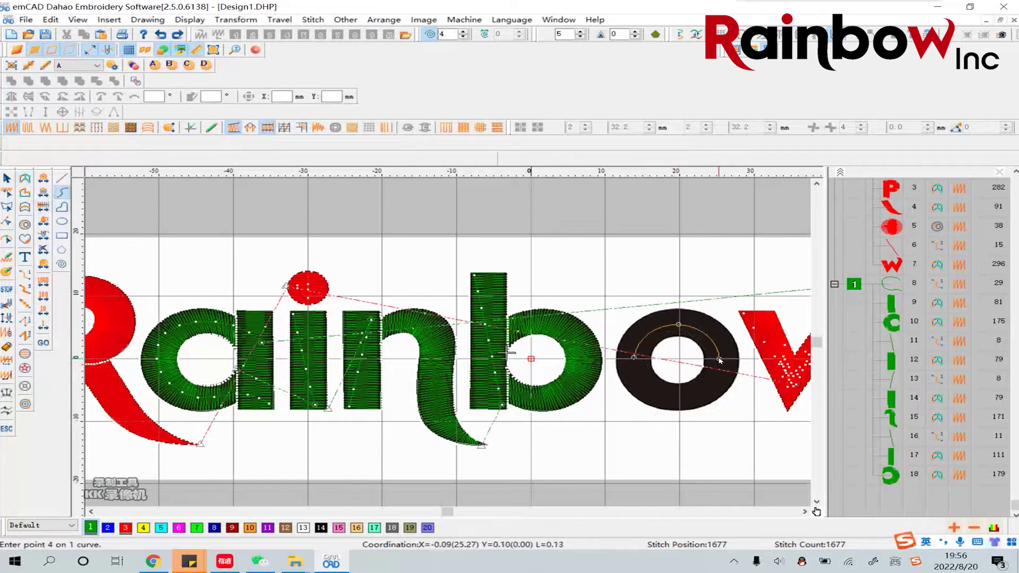
{"action": "left_click", "coordinate": [681, 394]}
{"action": "left_click", "coordinate": [620, 367]}
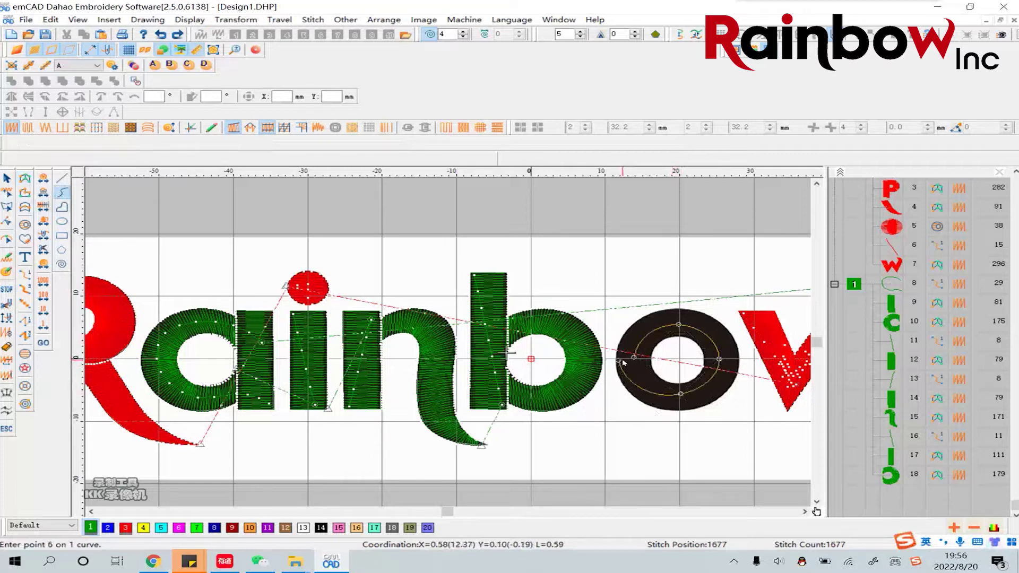
{"action": "right_click", "coordinate": [628, 363]}
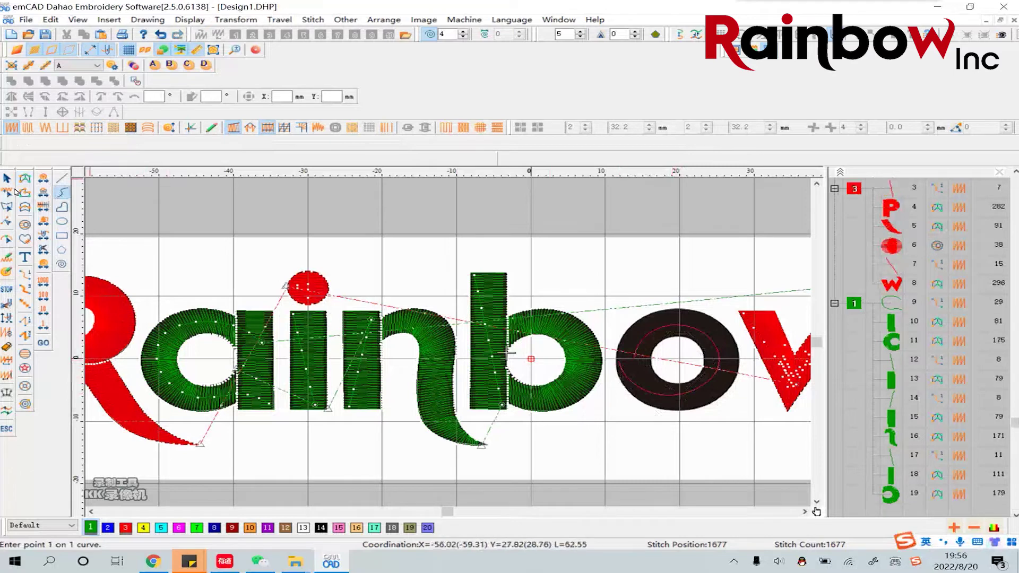
{"action": "key", "text": "Escape"}
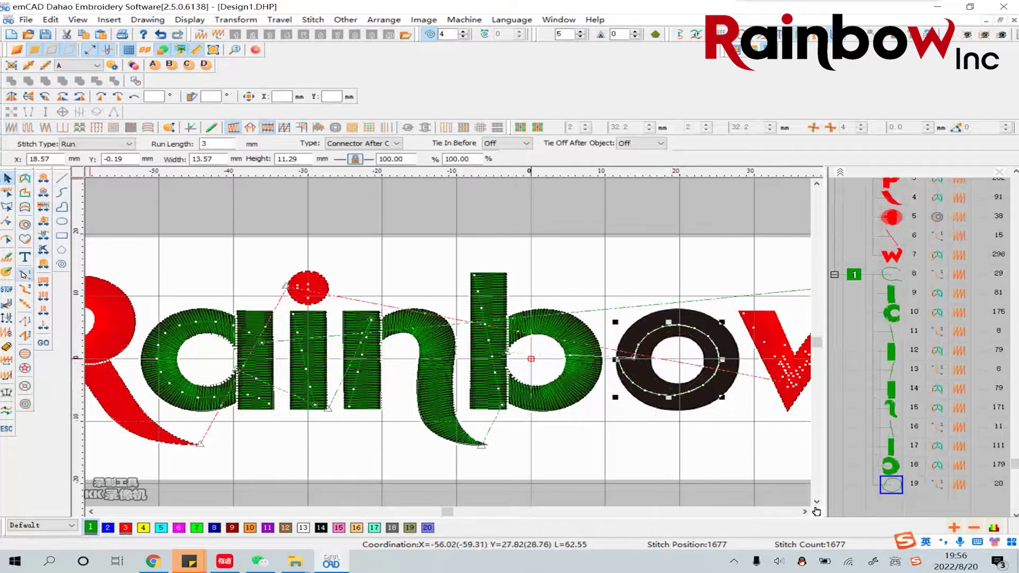
Digitize the o as one closed satin ring about 16.6 mm wide and 16.4 mm high, starting and ending on its left side
{"action": "left_click", "coordinate": [25, 180]}
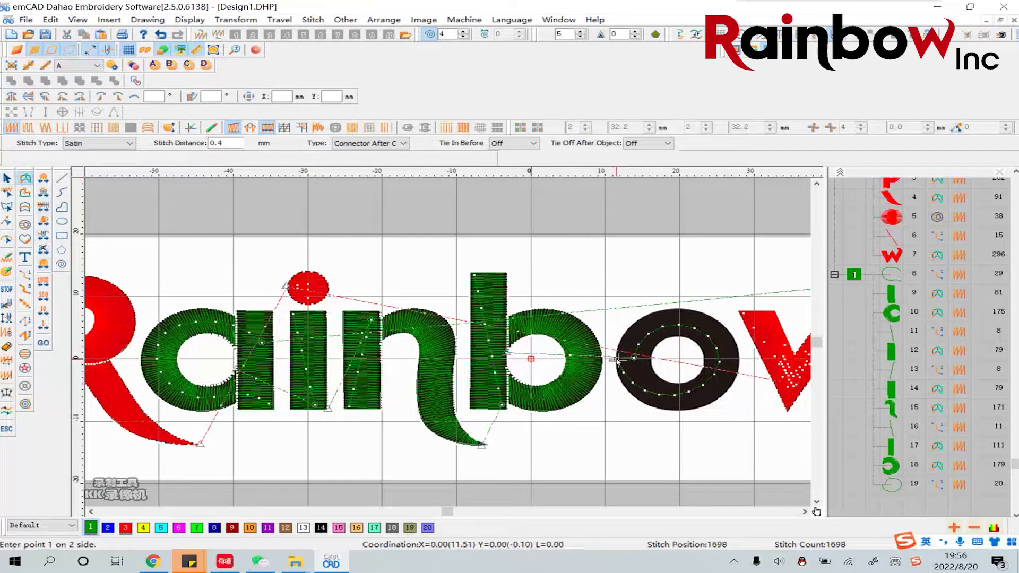
{"action": "left_click", "coordinate": [653, 360]}
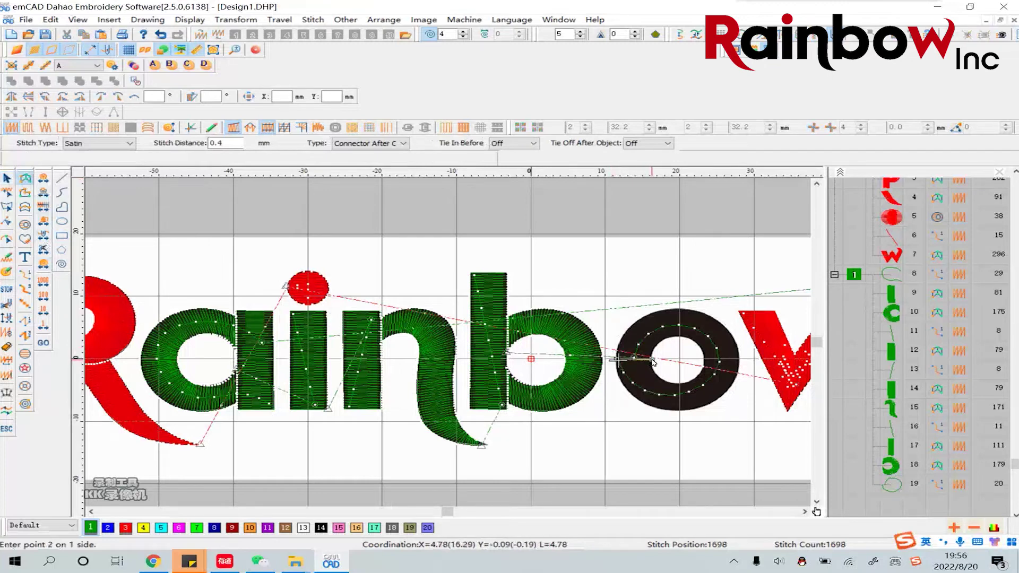
{"action": "left_click", "coordinate": [680, 310]}
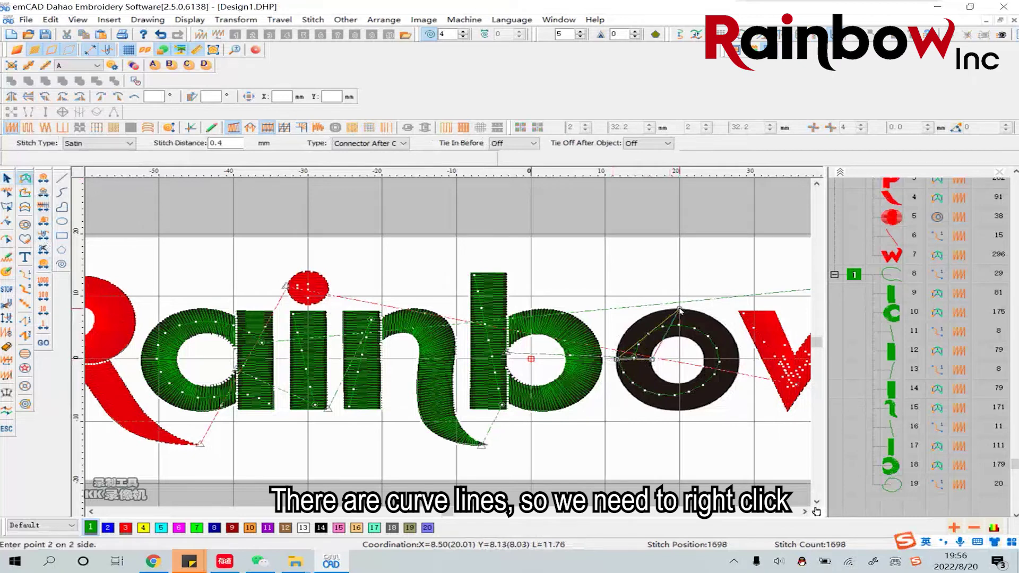
{"action": "left_click", "coordinate": [680, 337]}
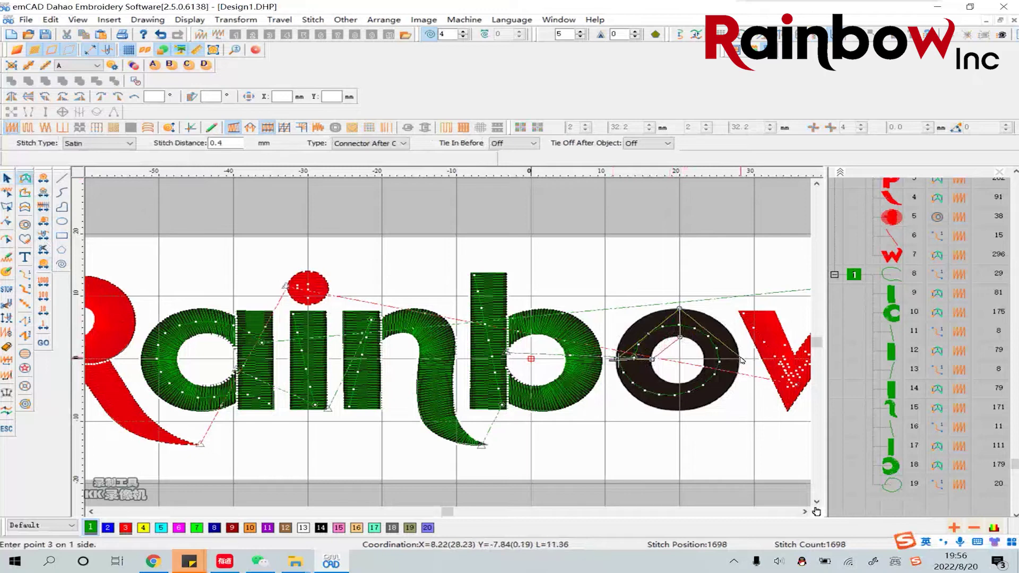
{"action": "left_click", "coordinate": [740, 360]}
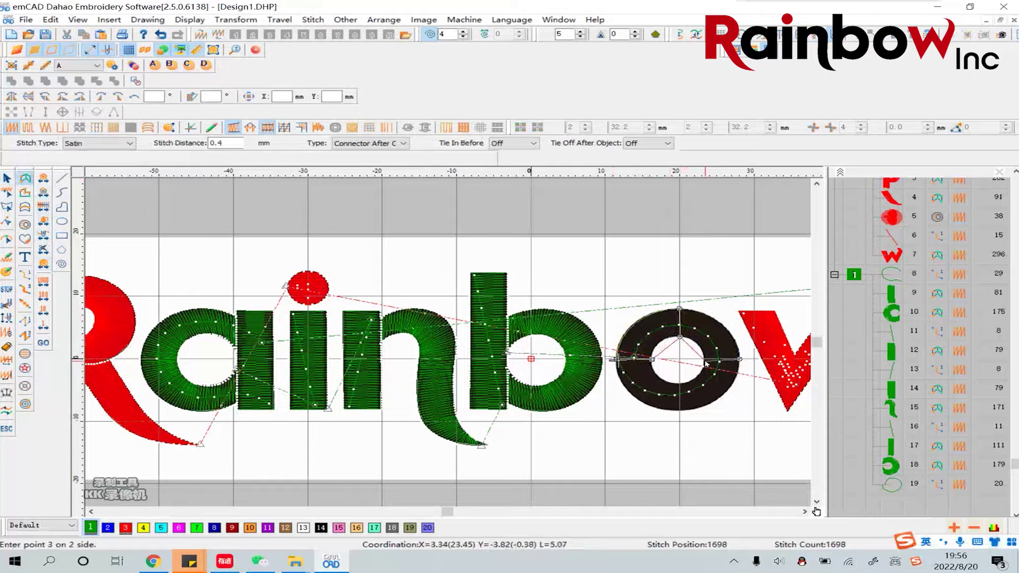
{"action": "left_click", "coordinate": [705, 360]}
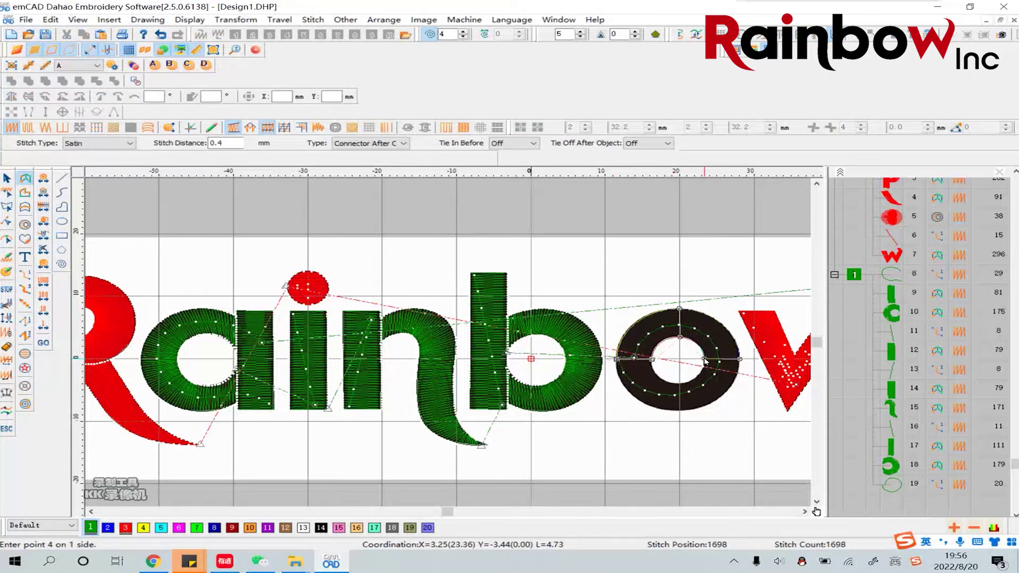
{"action": "left_click", "coordinate": [681, 410]}
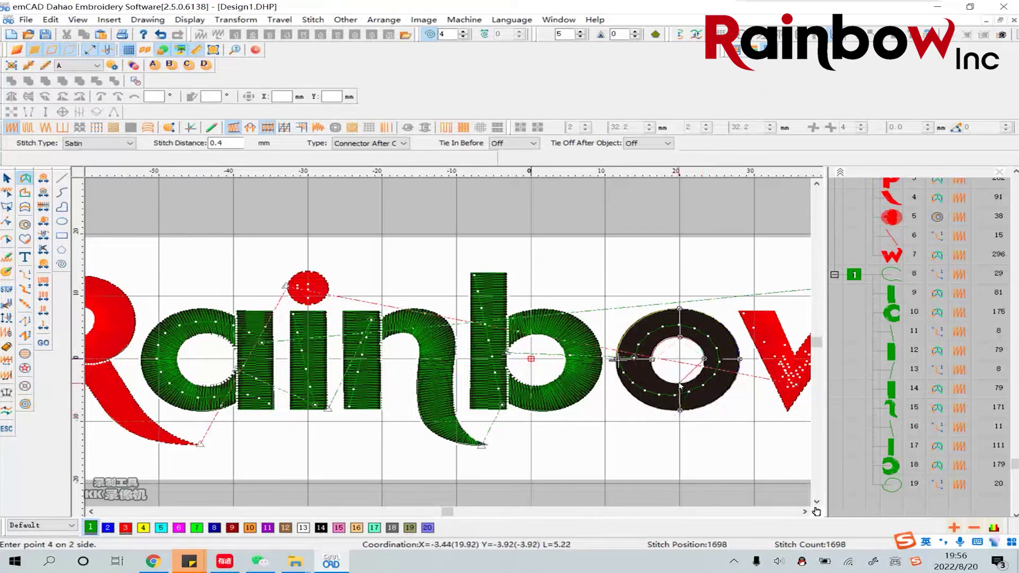
{"action": "left_click", "coordinate": [681, 383]}
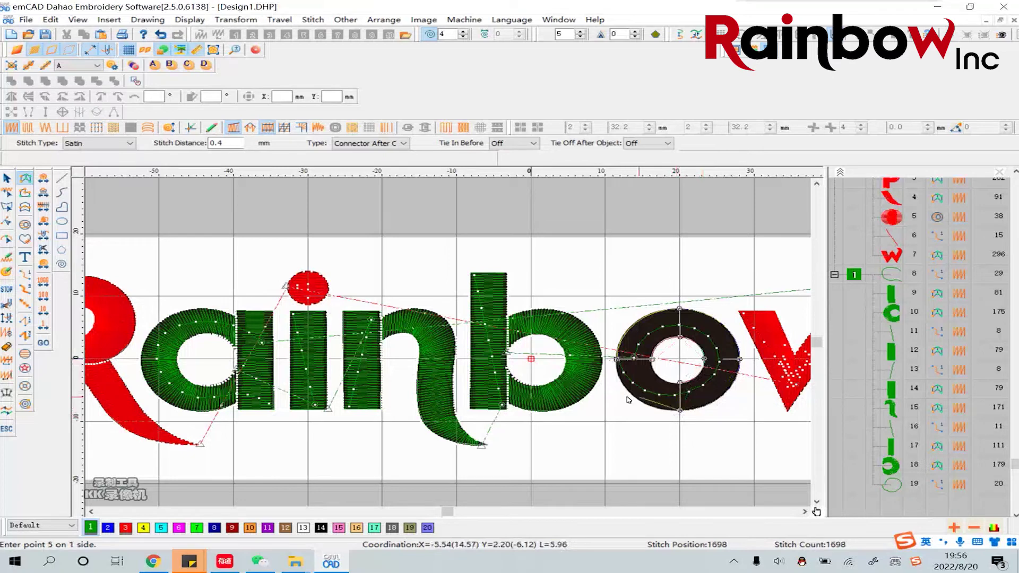
{"action": "left_click", "coordinate": [616, 360]}
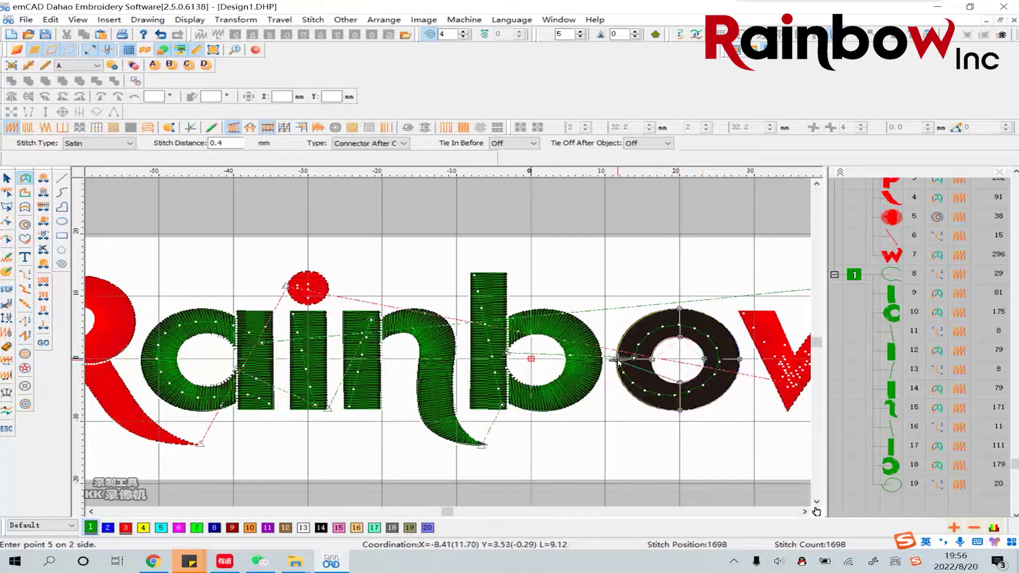
{"action": "left_click", "coordinate": [652, 362]}
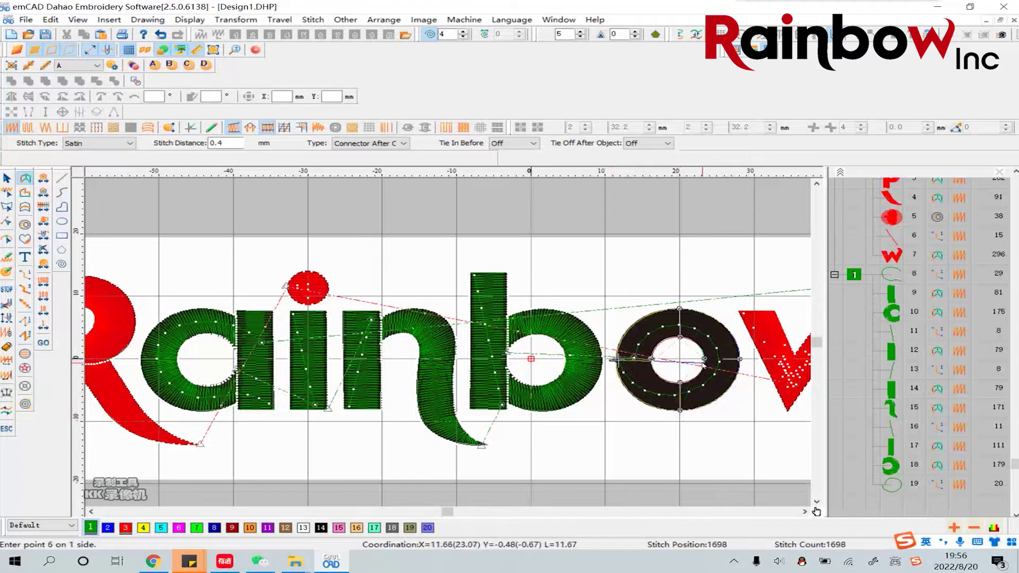
{"action": "key", "text": "Return"}
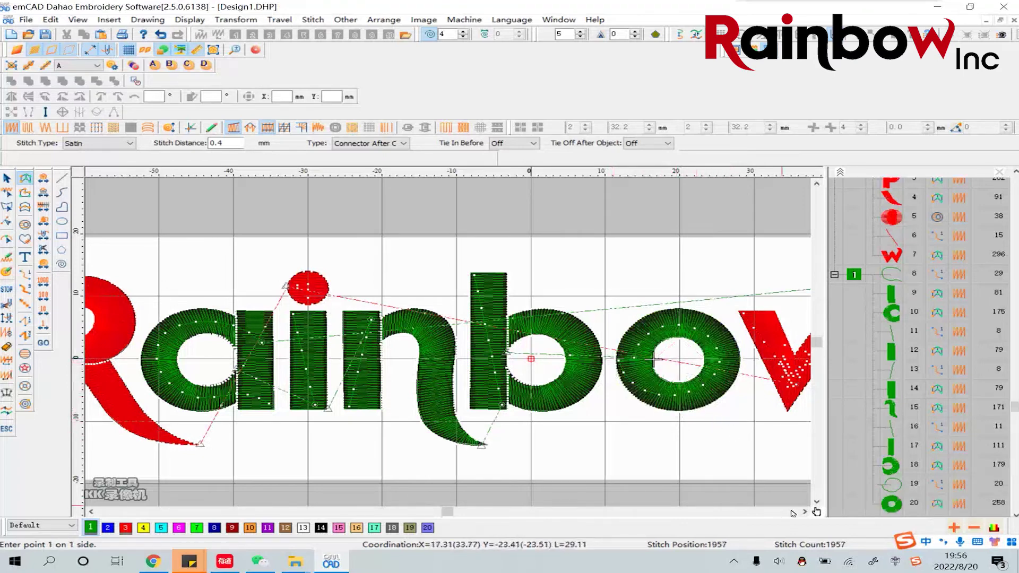
Add a trimming point to the o's satin ring
{"action": "scroll", "coordinate": [816, 511], "scroll_direction": "right", "scroll_amount": 10}
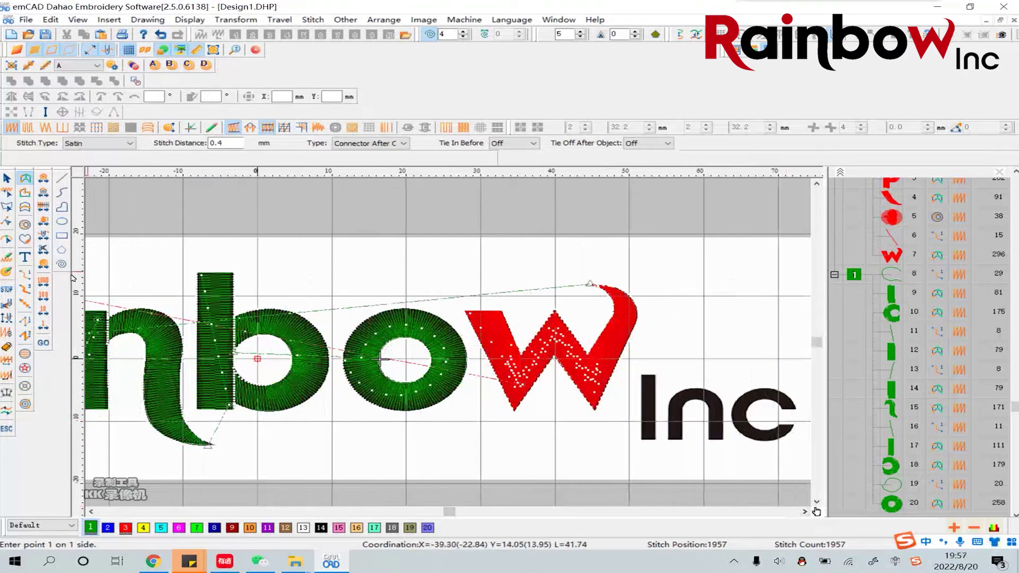
{"action": "left_click", "coordinate": [441, 329]}
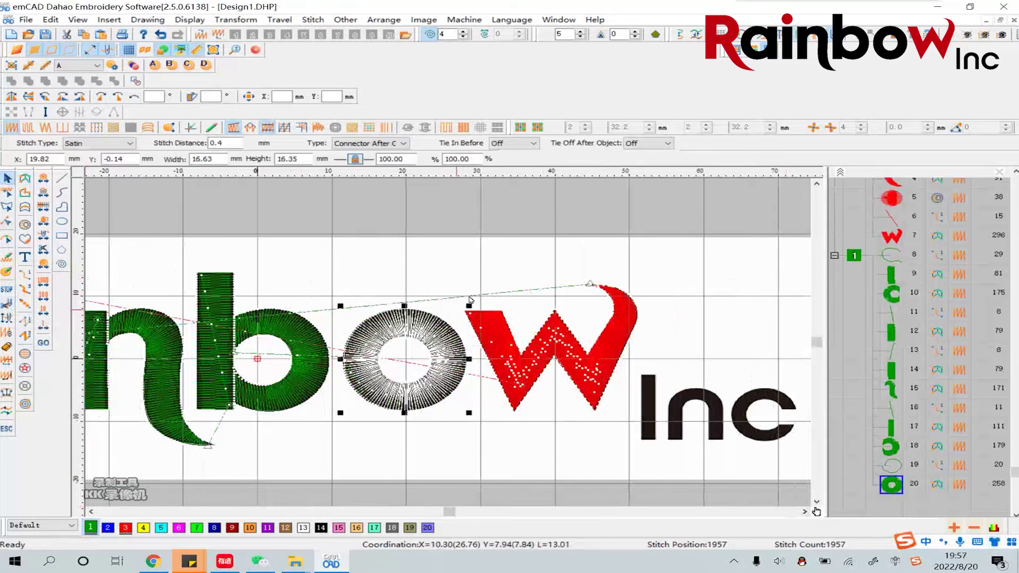
{"action": "left_click", "coordinate": [560, 251]}
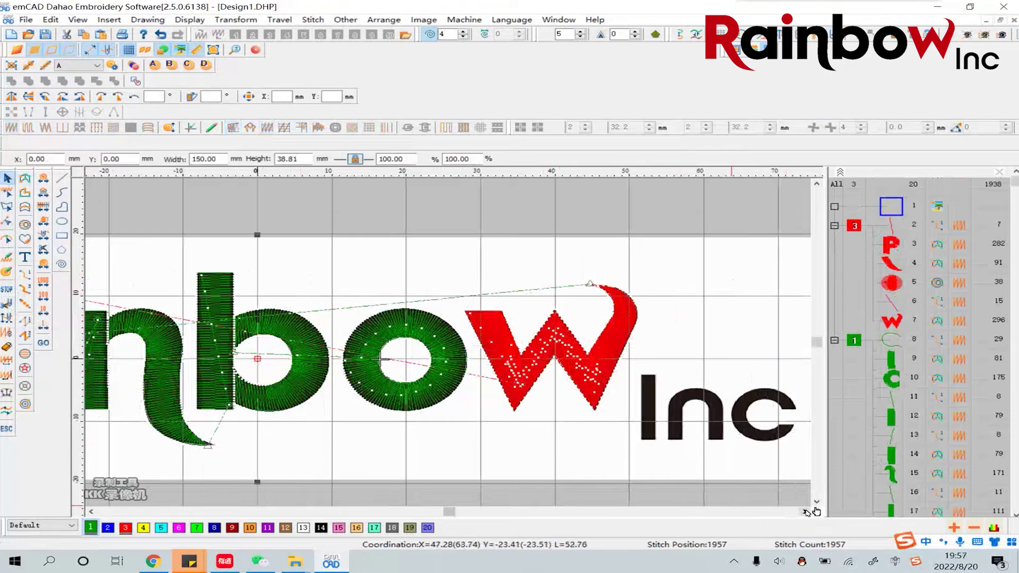
Draw a slanted line about 9.7 mm high from the base to the upper-left corner of Inc's I and convert it to a run stitch
{"action": "left_click", "coordinate": [804, 512]}
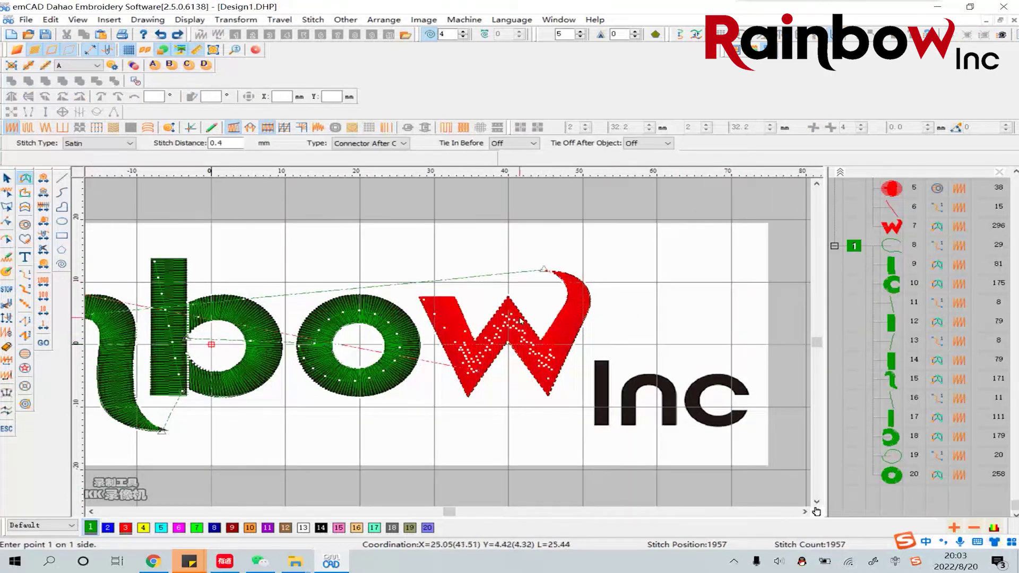
{"action": "left_click", "coordinate": [234, 50]}
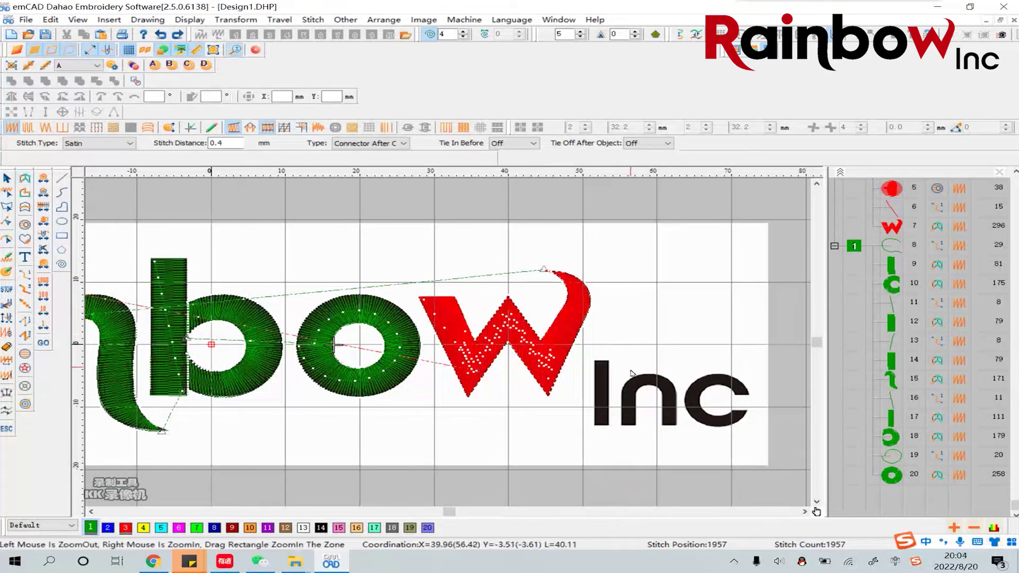
{"action": "right_click", "coordinate": [625, 387]}
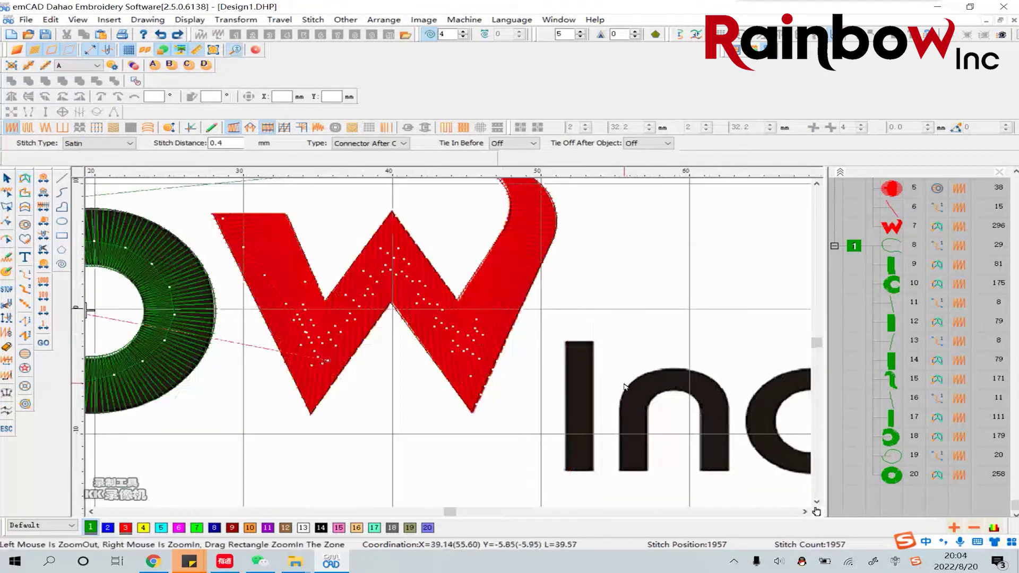
{"action": "left_click", "coordinate": [62, 181]}
{"action": "left_click", "coordinate": [586, 465]}
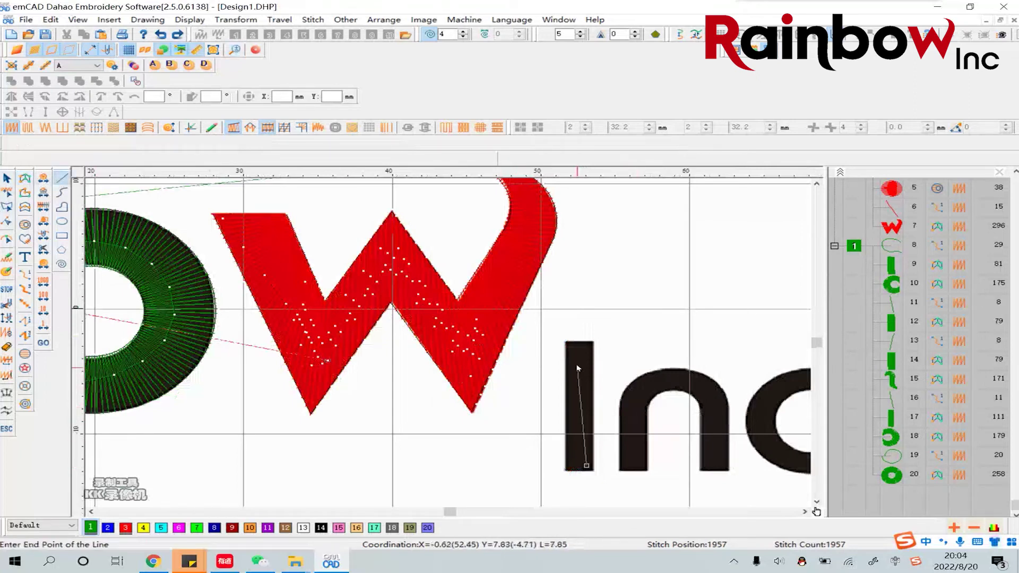
{"action": "left_click", "coordinate": [569, 346]}
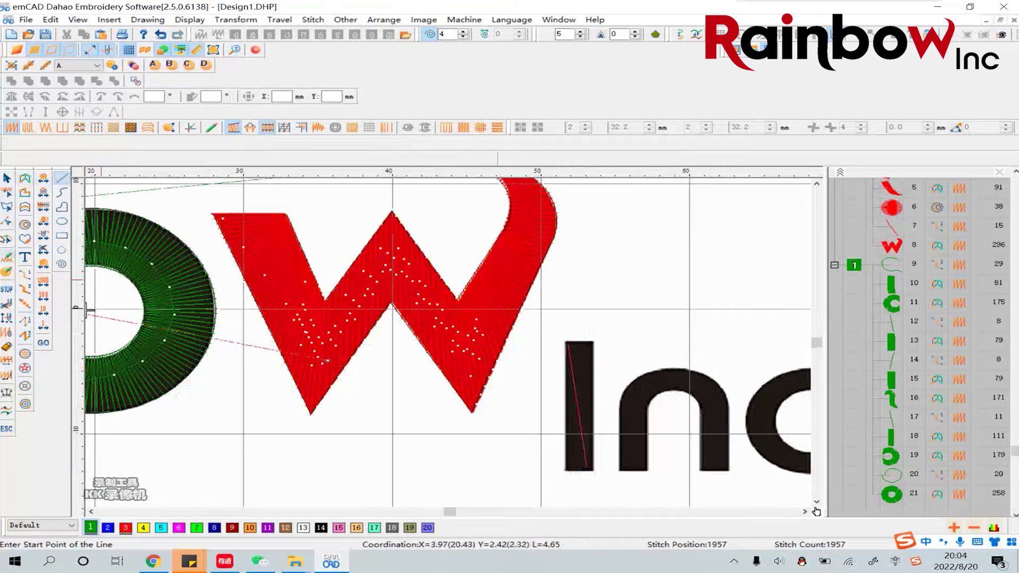
{"action": "left_click", "coordinate": [7, 177]}
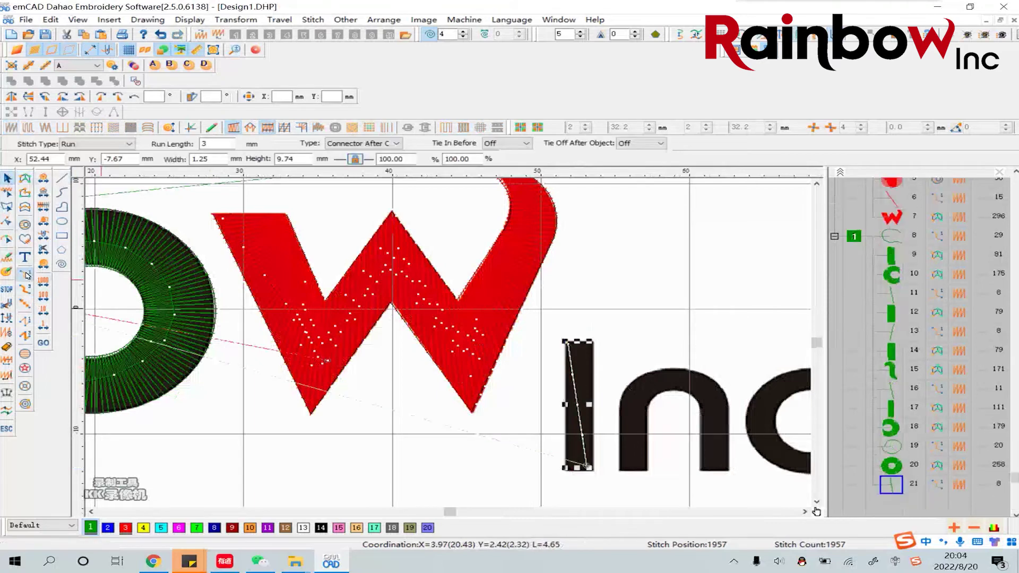
Digitize Inc's I as a satin column about 1.9 mm wide and 10.5 mm high, running from its upper edge to its base
{"action": "left_click", "coordinate": [25, 178]}
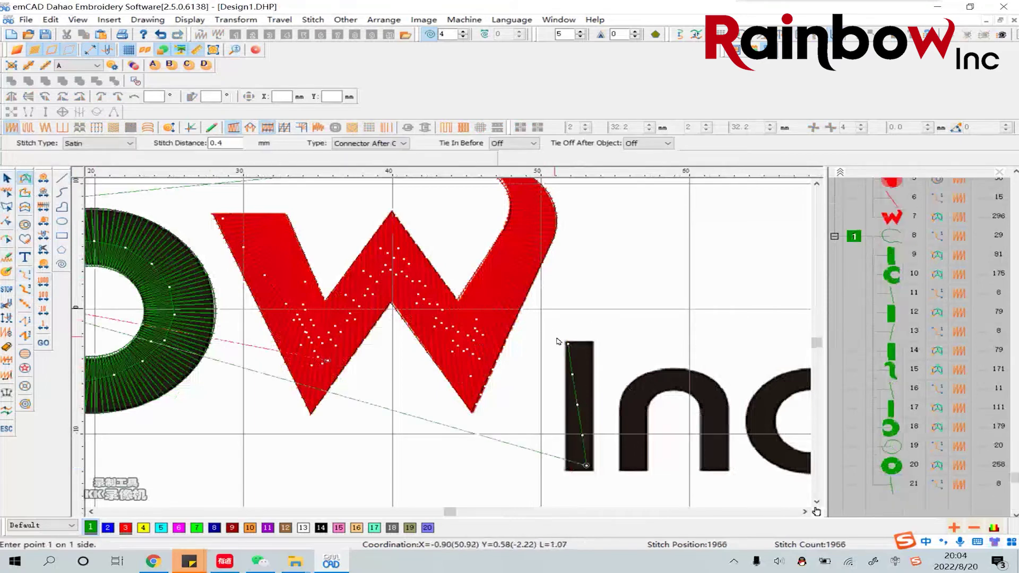
{"action": "left_click", "coordinate": [593, 343]}
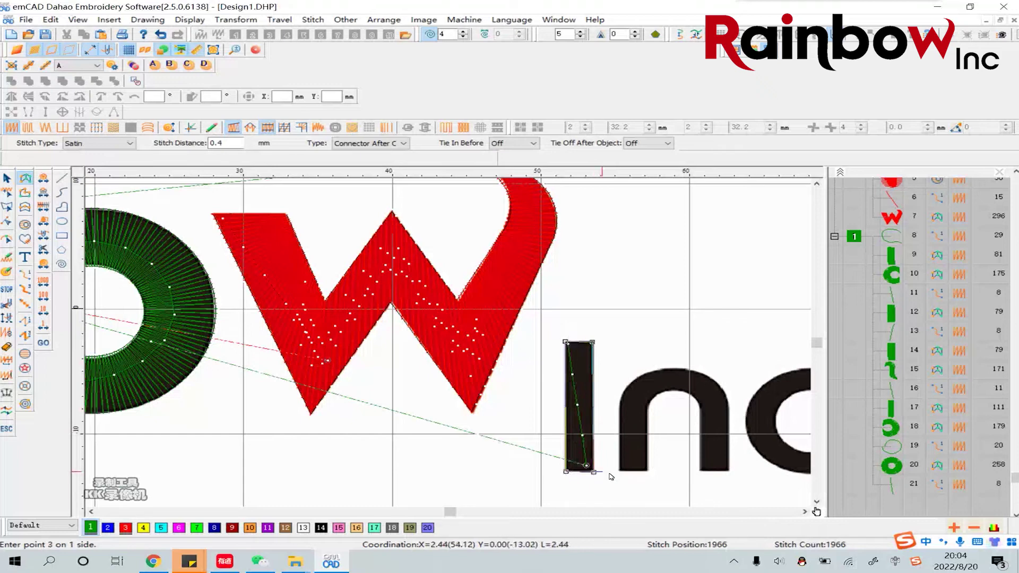
{"action": "right_click", "coordinate": [606, 472]}
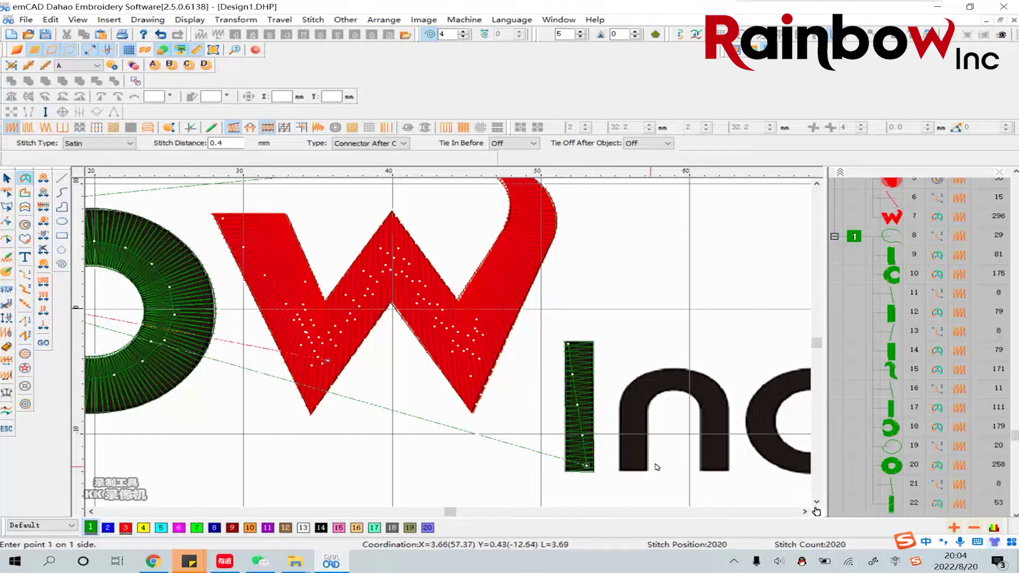
Draw a slanted line about 5.9 mm high from the shoulder to the base of the left stem of Inc's n and convert it to a run stitch
{"action": "left_click", "coordinate": [63, 176]}
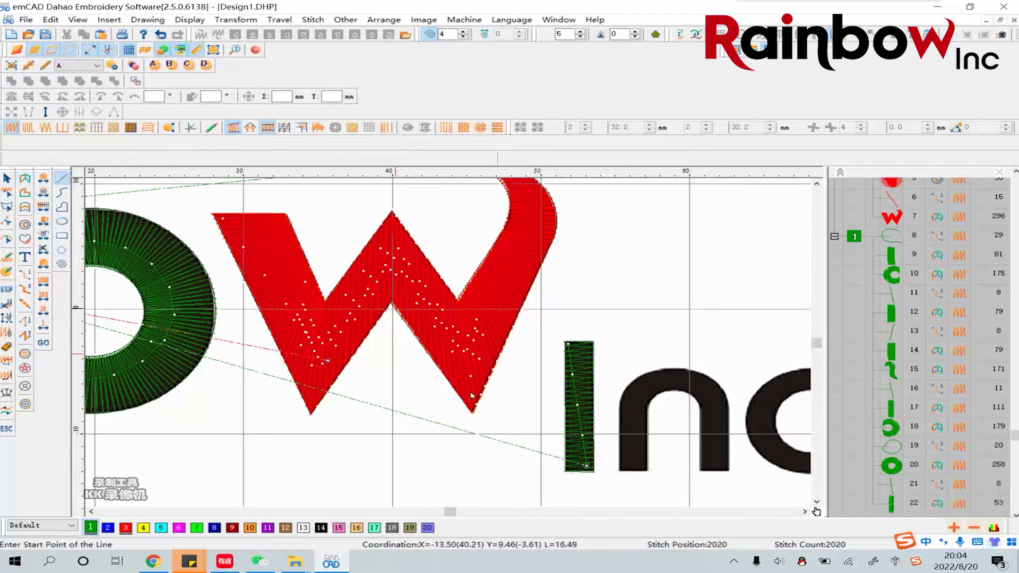
{"action": "left_click", "coordinate": [644, 394]}
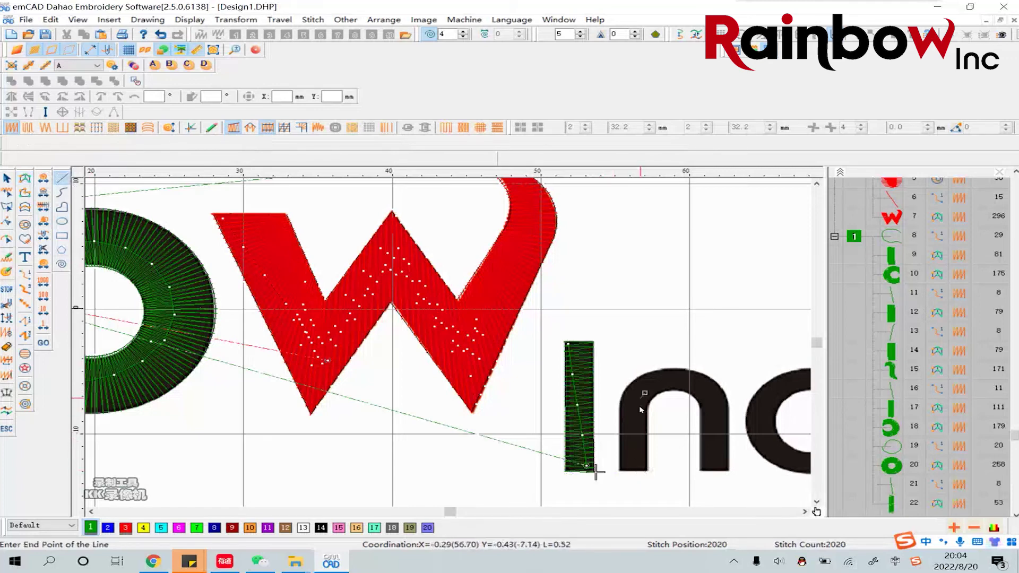
{"action": "left_click", "coordinate": [626, 469]}
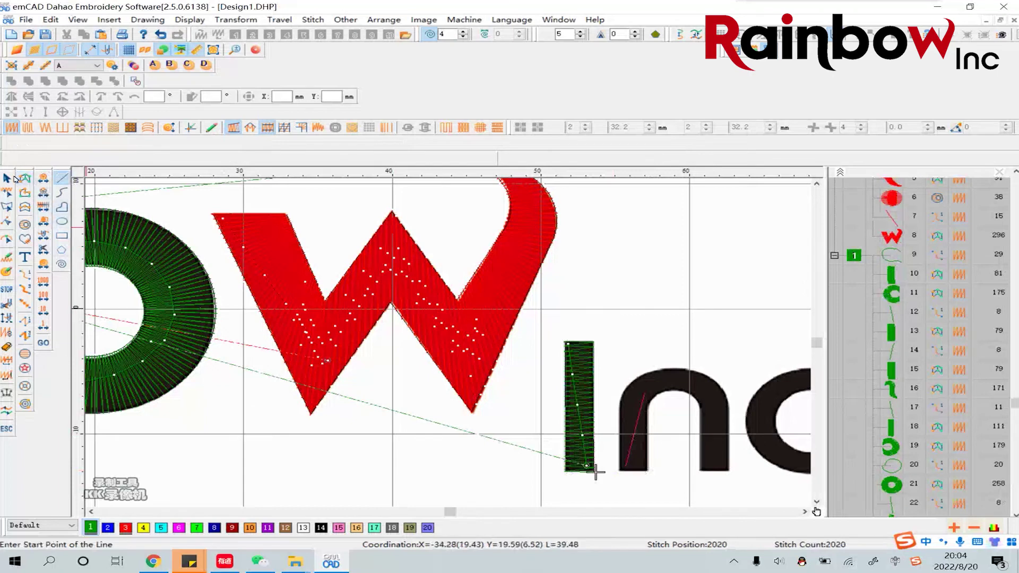
{"action": "left_click", "coordinate": [14, 178]}
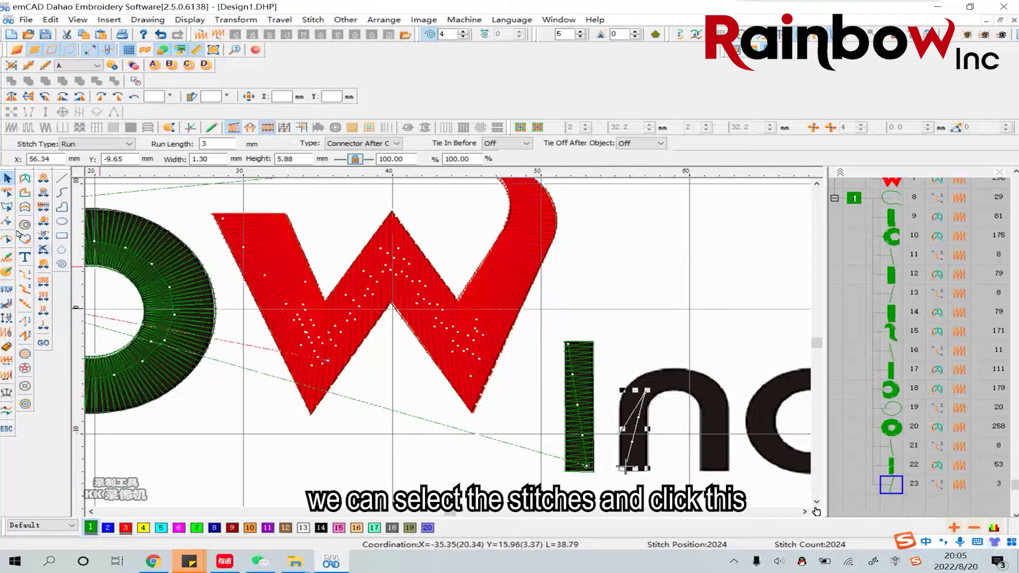
Add a trimming point to the satin column of Inc's I
{"action": "left_click", "coordinate": [573, 300]}
{"action": "left_click", "coordinate": [583, 359]}
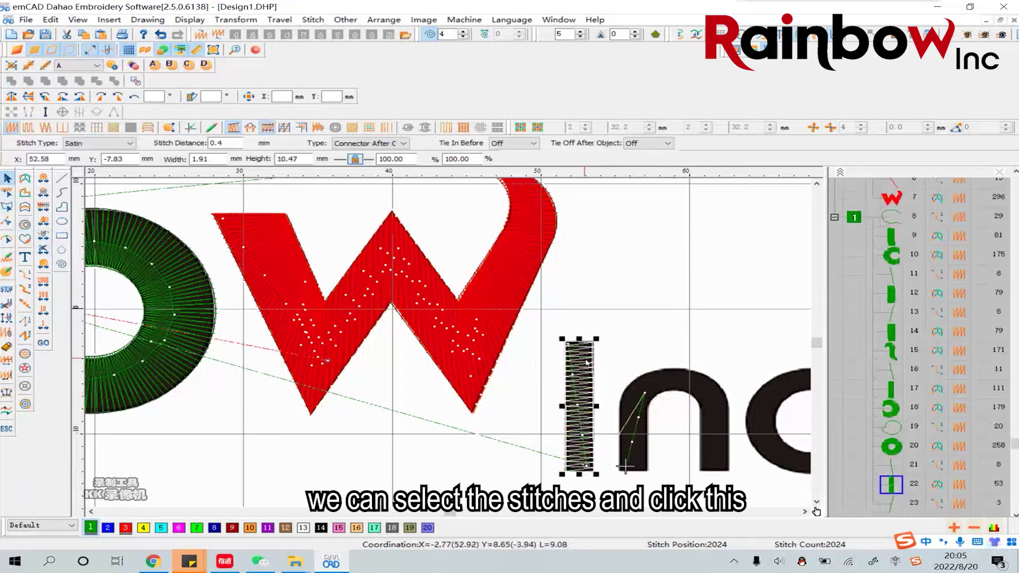
{"action": "left_click", "coordinate": [7, 306]}
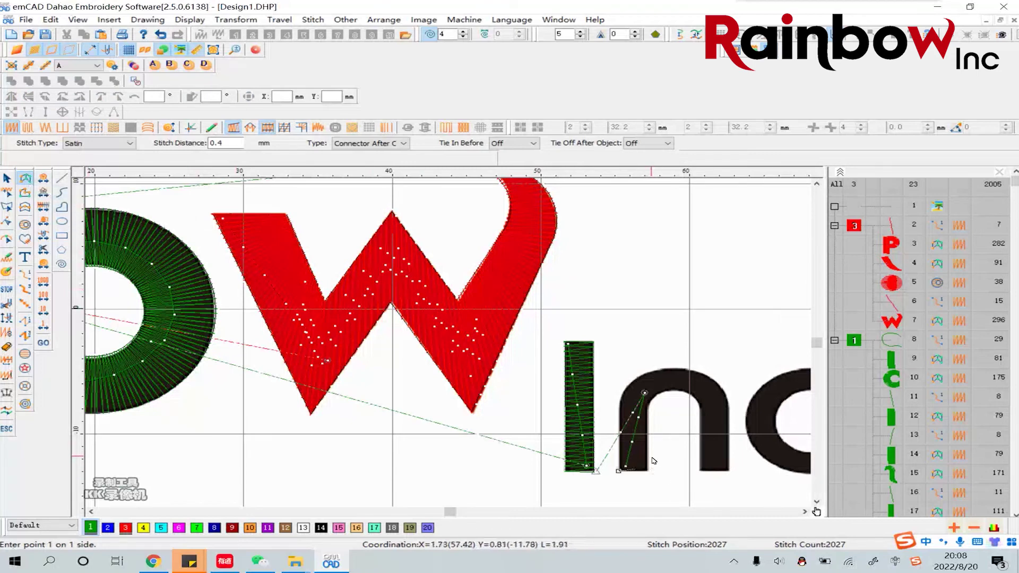
Digitize Inc's n as a satin column about 7.5 mm wide and 8.2 mm high, from the left stem's base over the arch to the right stem's base
{"action": "left_click", "coordinate": [619, 470]}
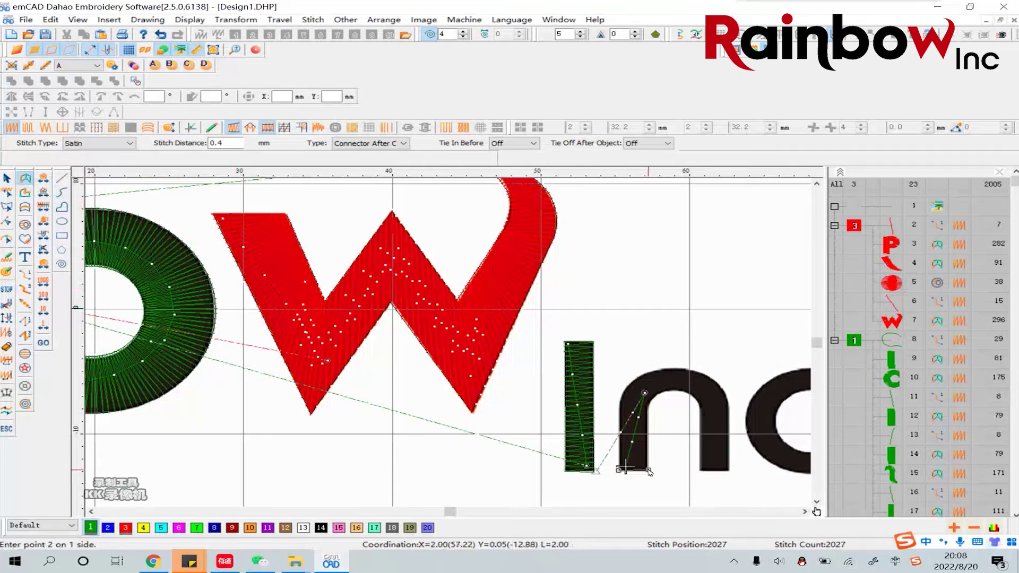
{"action": "left_click", "coordinate": [649, 471]}
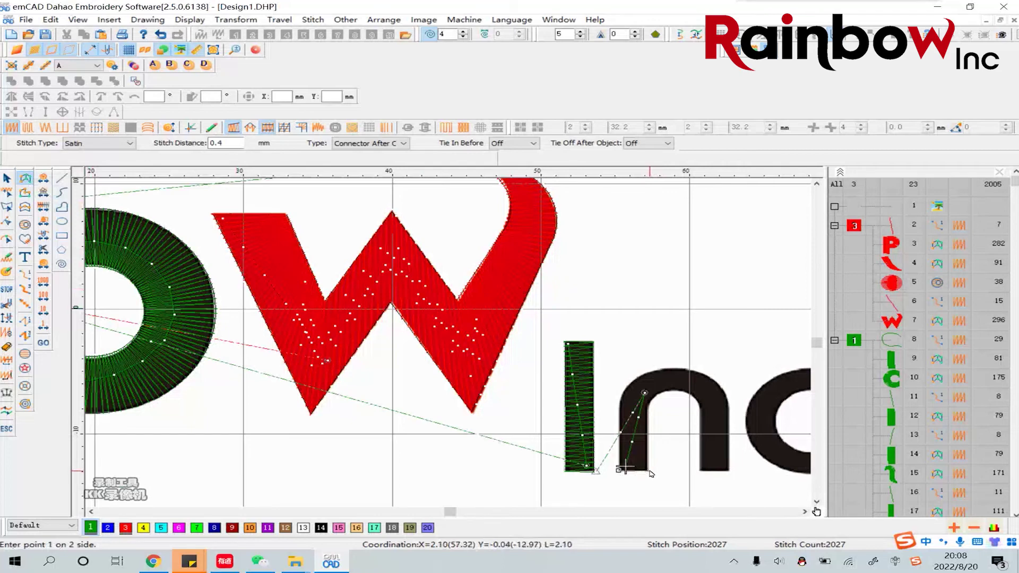
{"action": "left_click", "coordinate": [618, 406]}
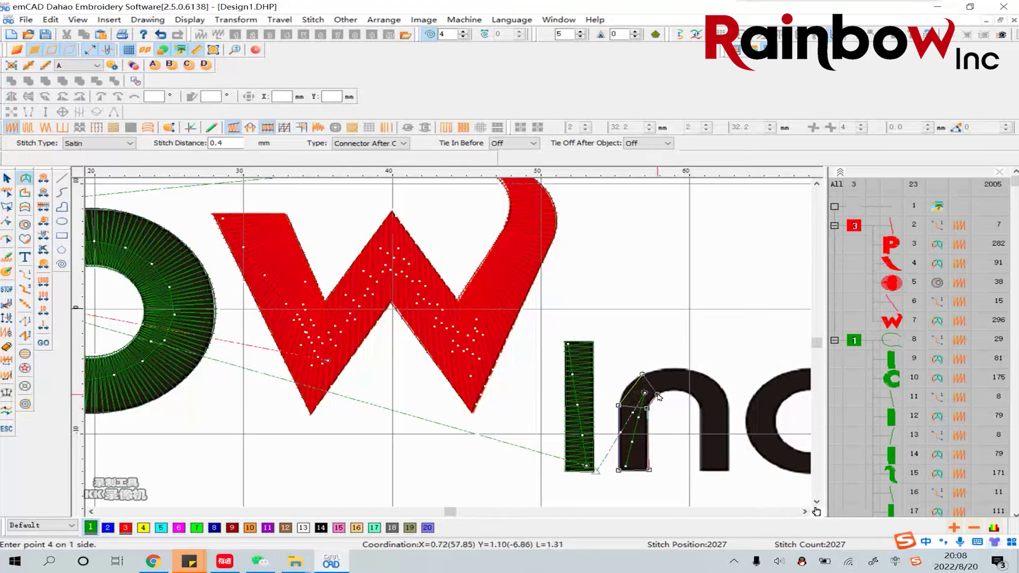
{"action": "left_click", "coordinate": [681, 369]}
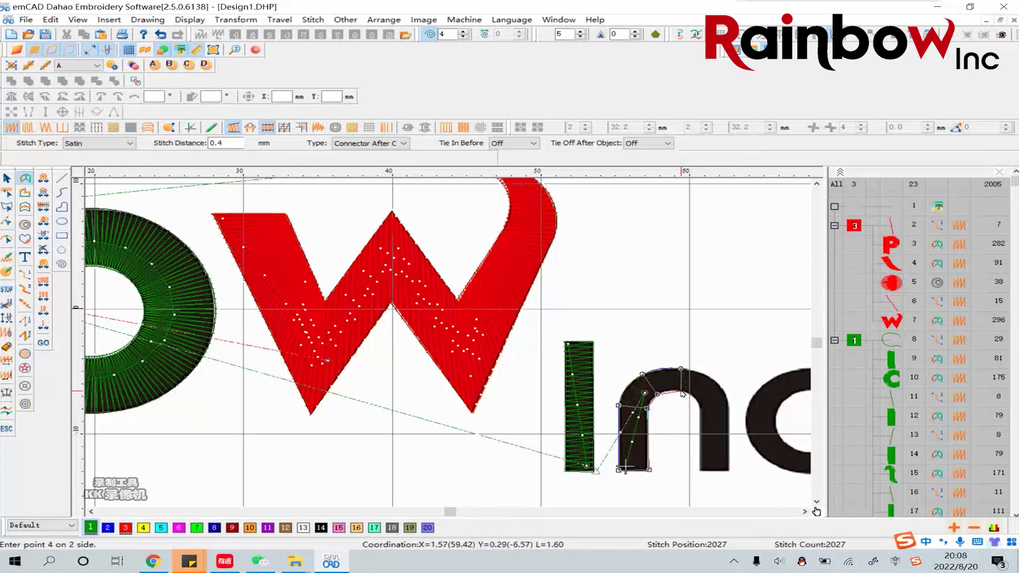
{"action": "left_click", "coordinate": [682, 391]}
{"action": "left_click", "coordinate": [713, 380]}
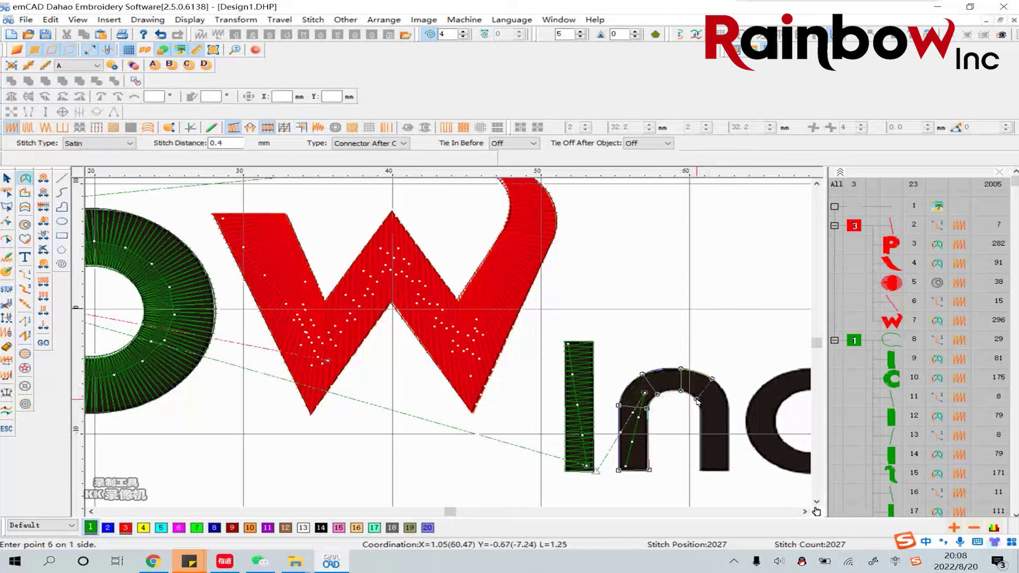
{"action": "left_click", "coordinate": [729, 408]}
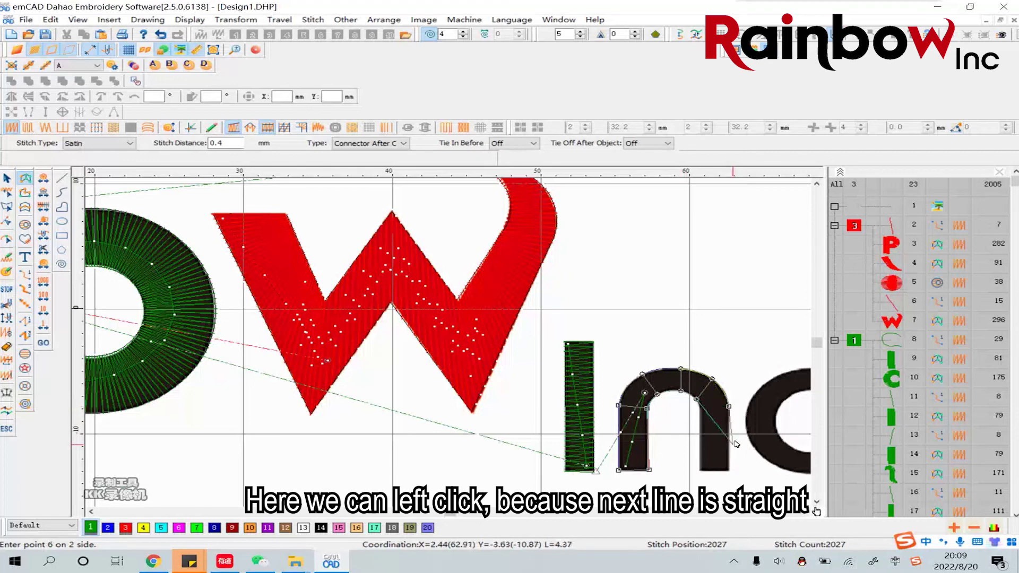
{"action": "left_click", "coordinate": [700, 409]}
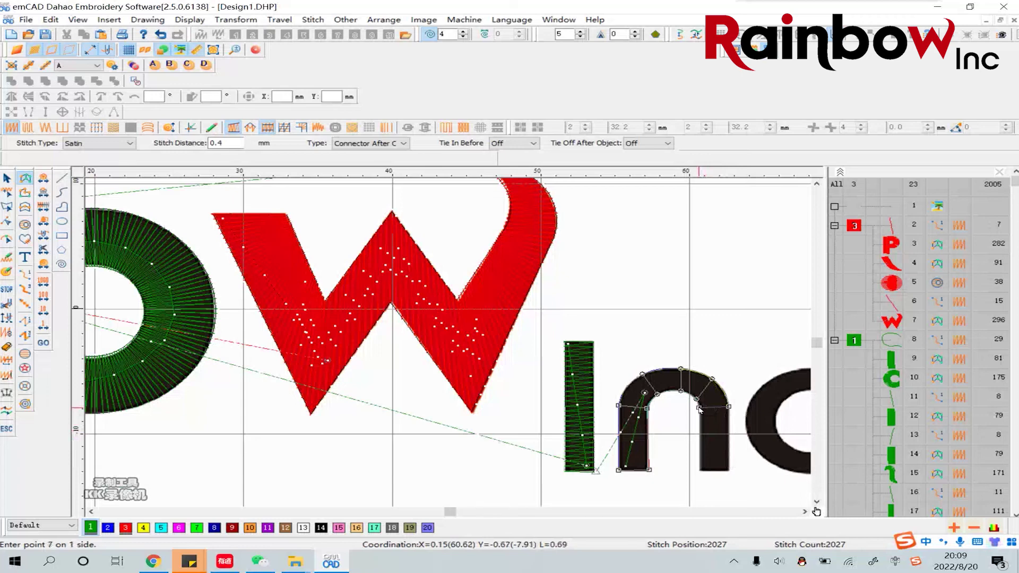
{"action": "left_click", "coordinate": [729, 471]}
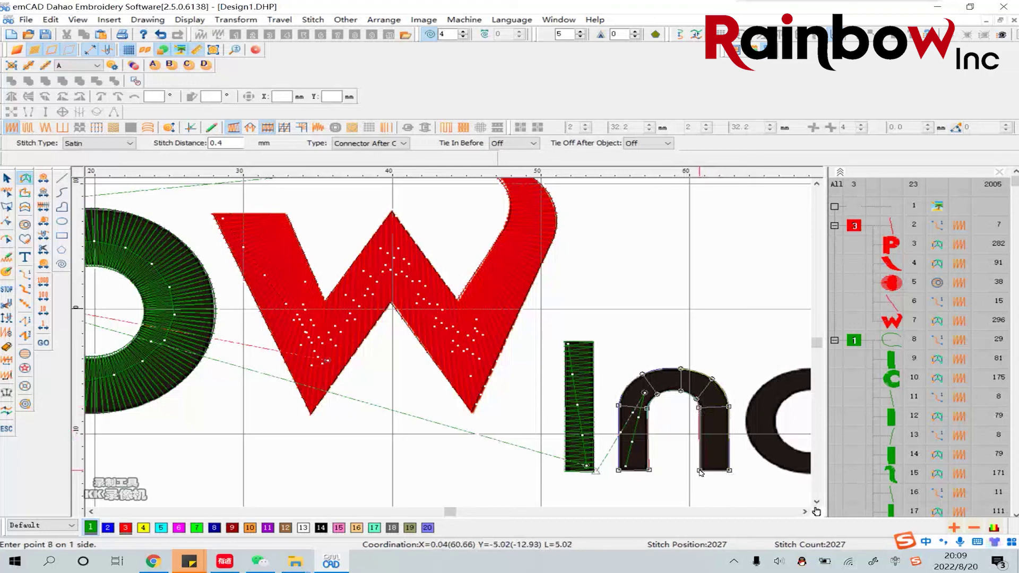
{"action": "scroll", "coordinate": [700, 471], "scroll_direction": "down", "scroll_amount": 1}
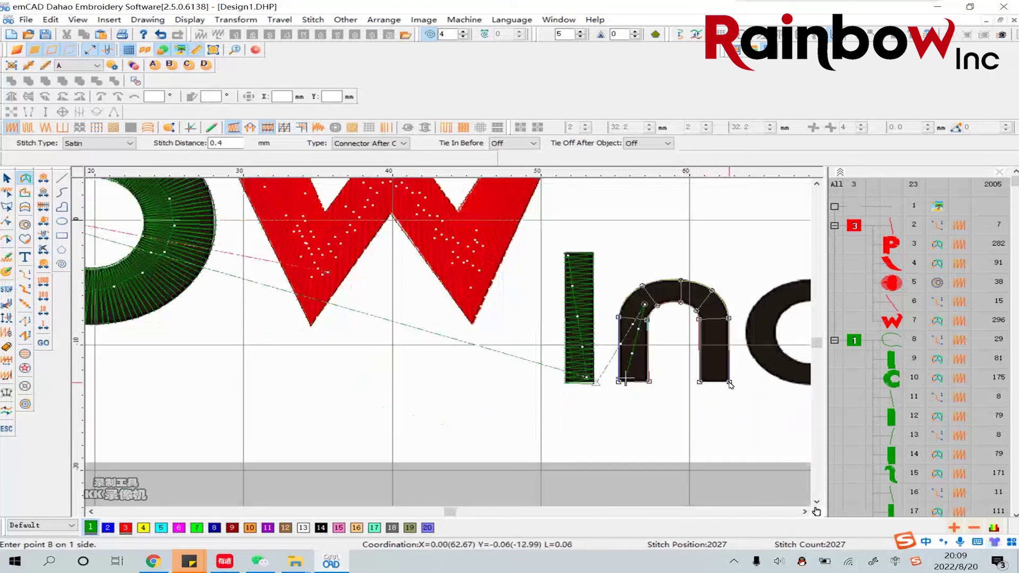
{"action": "key", "text": "Return"}
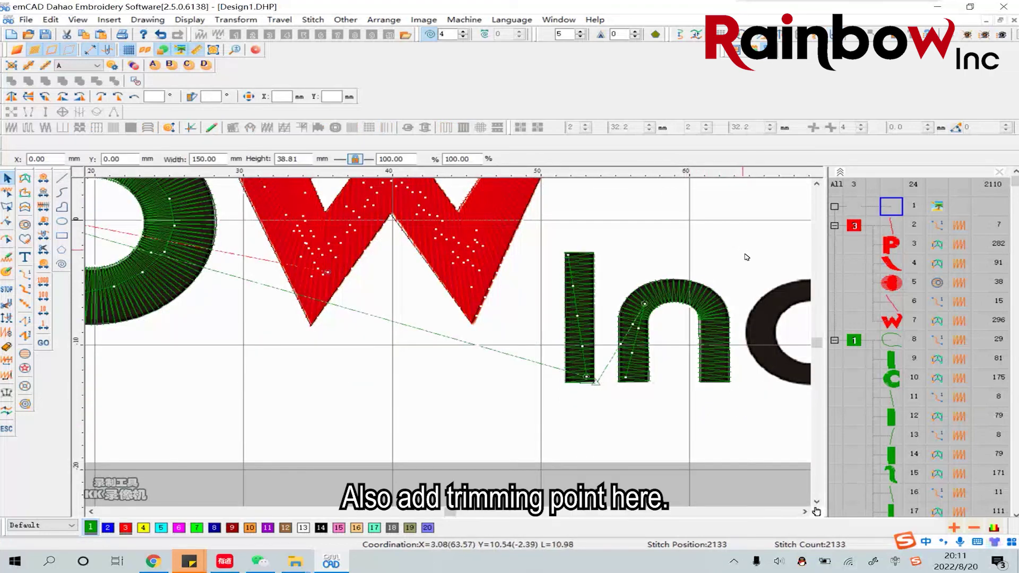
Add a trimming point to the satin column of Inc's n
{"action": "left_click", "coordinate": [697, 381]}
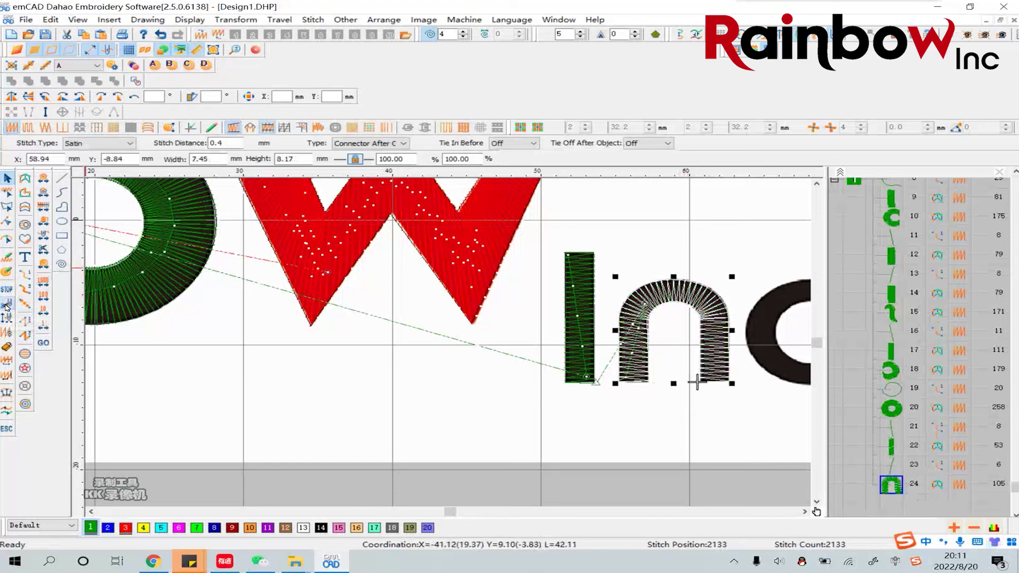
{"action": "left_click", "coordinate": [654, 253]}
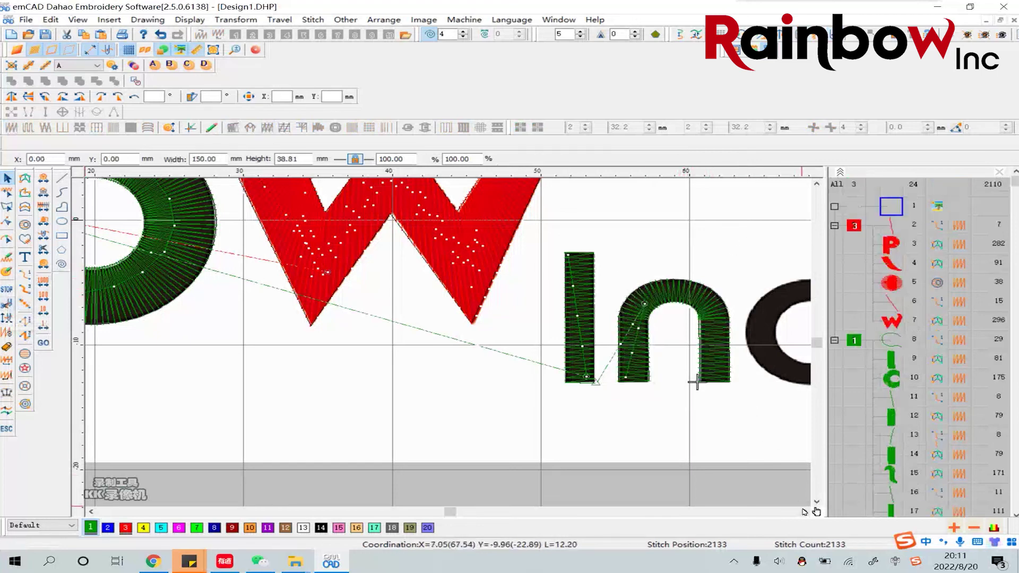
Draw a curve along the middle of Inc's c from its lower end round to its upper end and convert it to a run stitch
{"action": "left_click_drag", "start_coordinate": [698, 382], "coordinate": [619, 382]}
{"action": "left_click", "coordinate": [62, 182]}
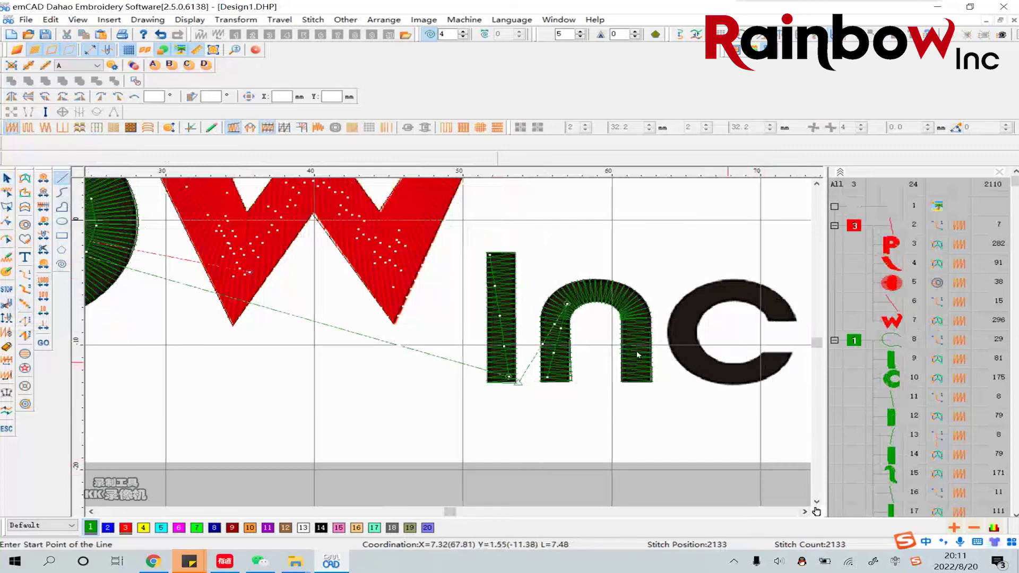
{"action": "left_click", "coordinate": [62, 192]}
{"action": "left_click", "coordinate": [766, 363]}
{"action": "left_click", "coordinate": [717, 374]}
{"action": "left_click", "coordinate": [683, 339]}
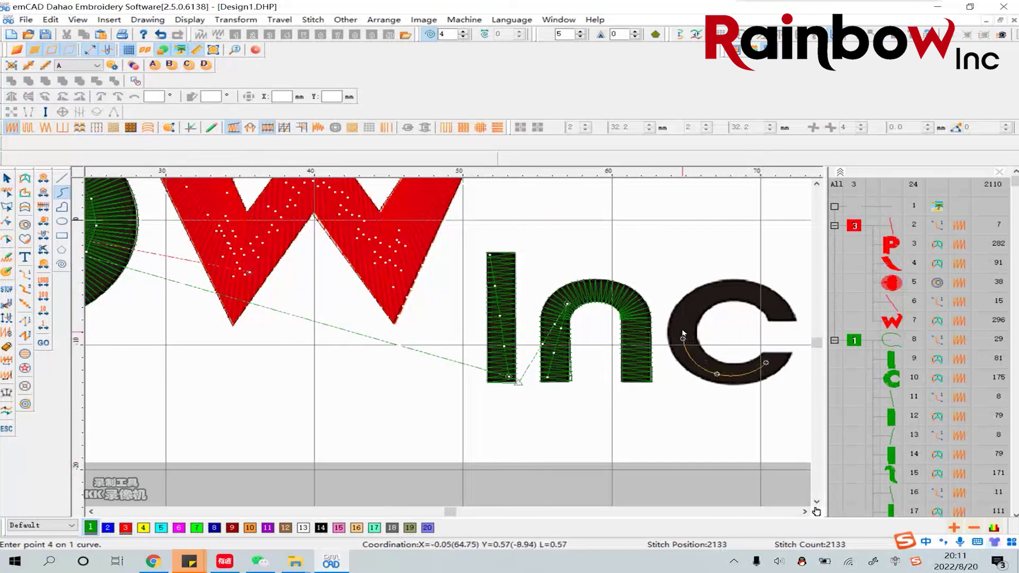
{"action": "left_click", "coordinate": [700, 297]}
{"action": "left_click", "coordinate": [751, 293]}
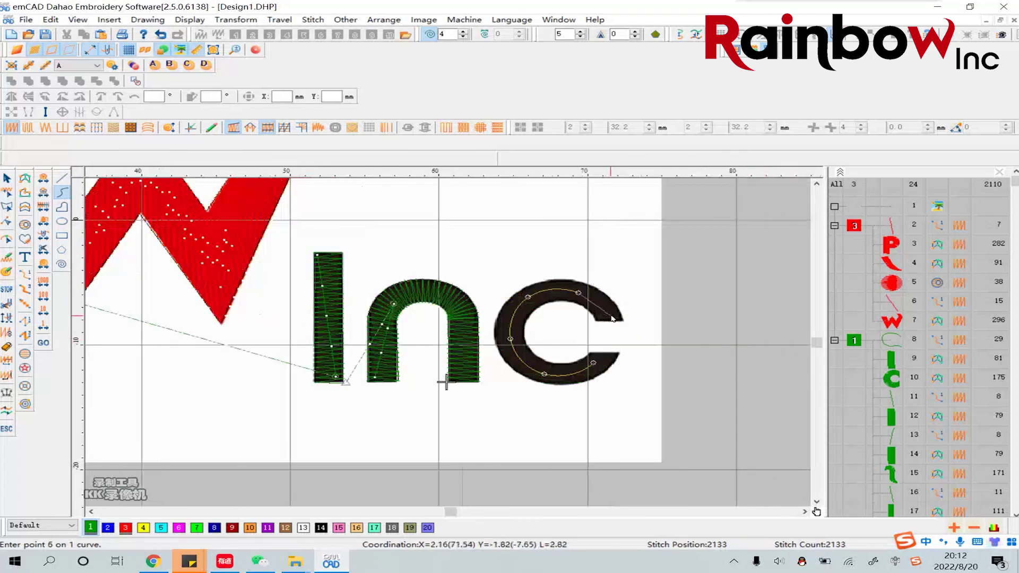
{"action": "left_click", "coordinate": [617, 319]}
{"action": "right_click", "coordinate": [617, 319]}
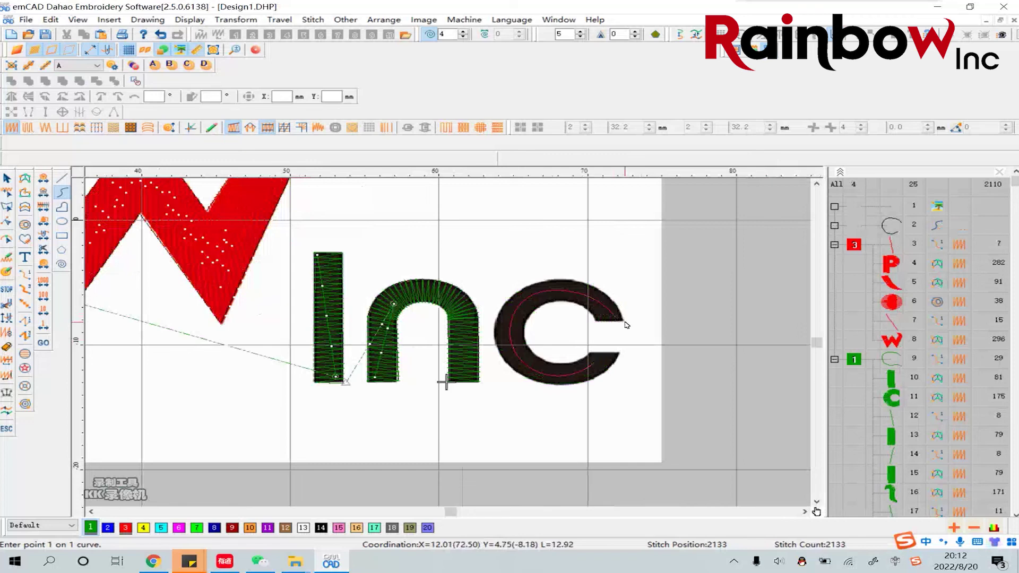
{"action": "left_click", "coordinate": [7, 179]}
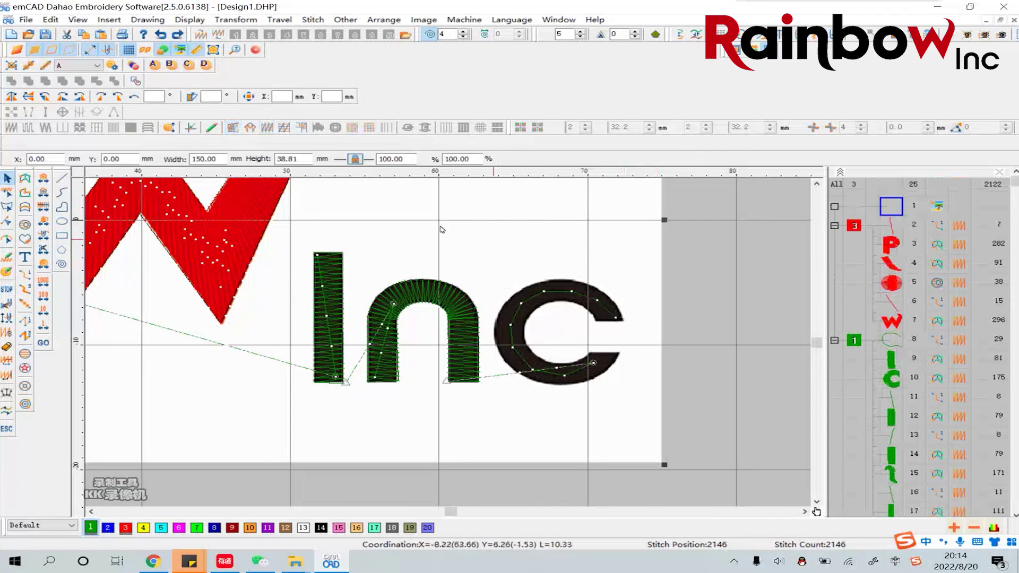
Digitize Inc's c as a curved satin column with 0.4 mm stitch distance, running from its upper end round to its lower end
{"action": "left_click", "coordinate": [23, 177]}
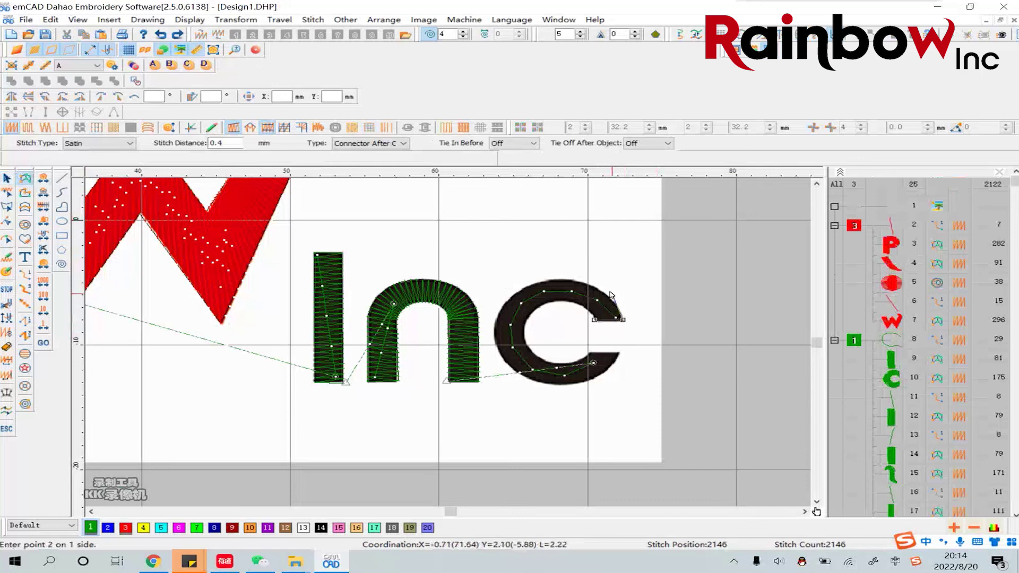
{"action": "right_click", "coordinate": [554, 279]}
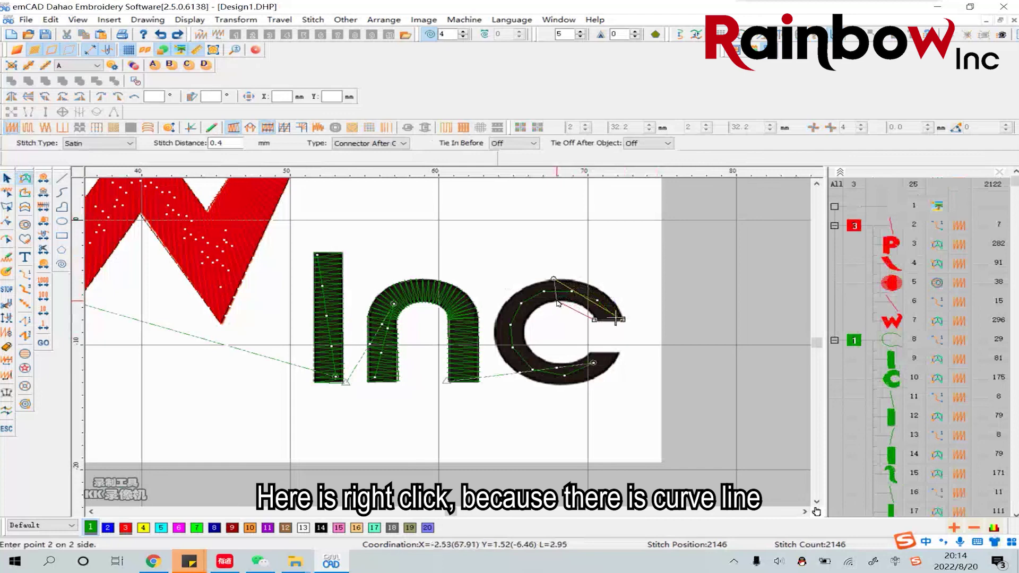
{"action": "right_click", "coordinate": [558, 301]}
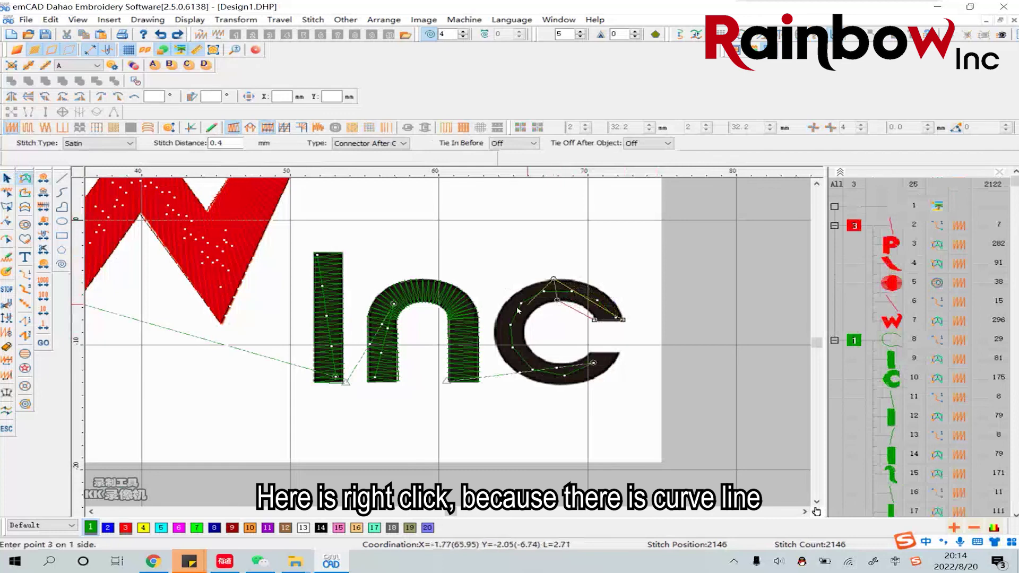
{"action": "right_click", "coordinate": [495, 324]}
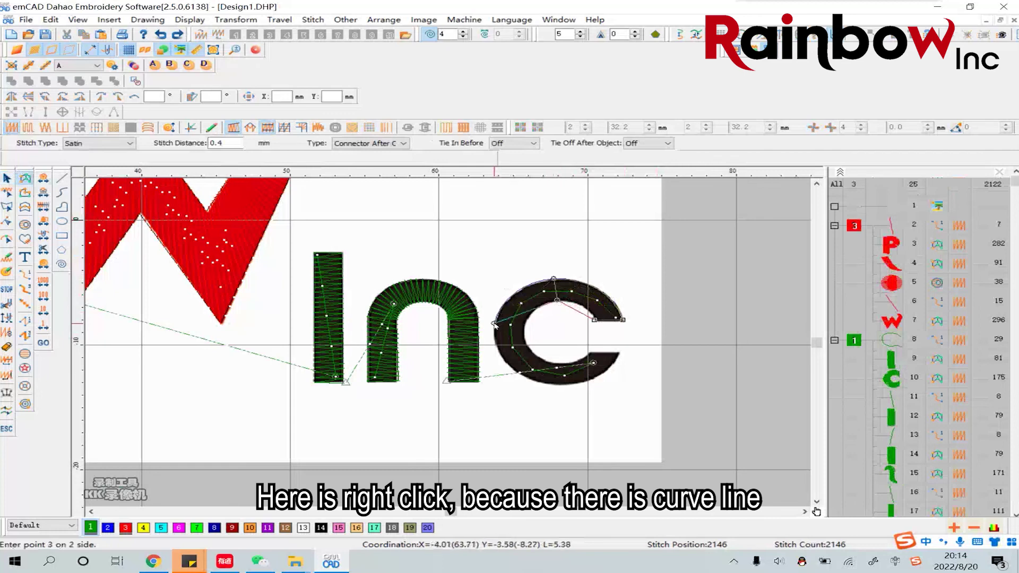
{"action": "right_click", "coordinate": [525, 325]}
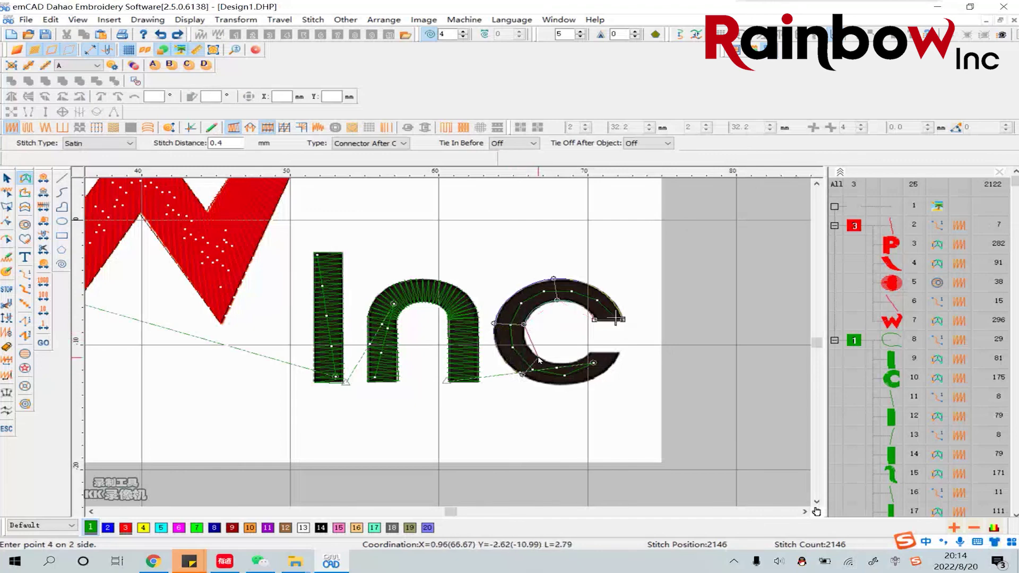
{"action": "right_click", "coordinate": [539, 357]}
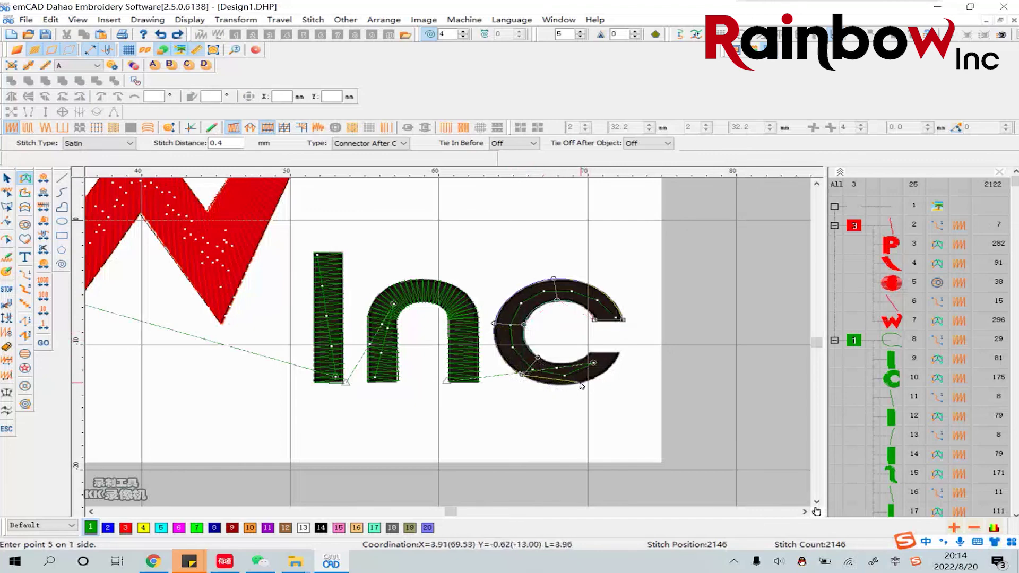
{"action": "right_click", "coordinate": [576, 387]}
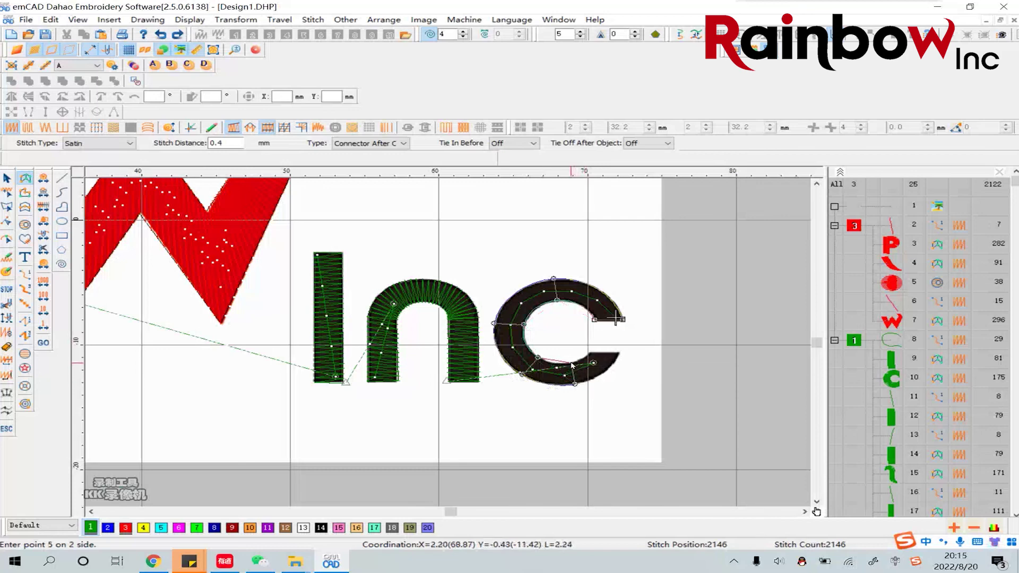
{"action": "right_click", "coordinate": [570, 363]}
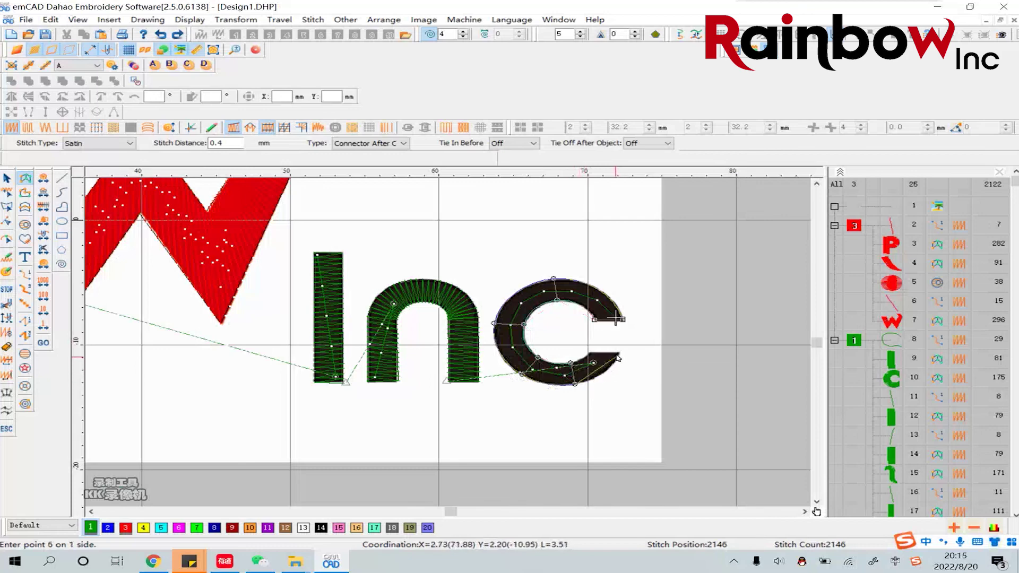
{"action": "right_click", "coordinate": [618, 354]}
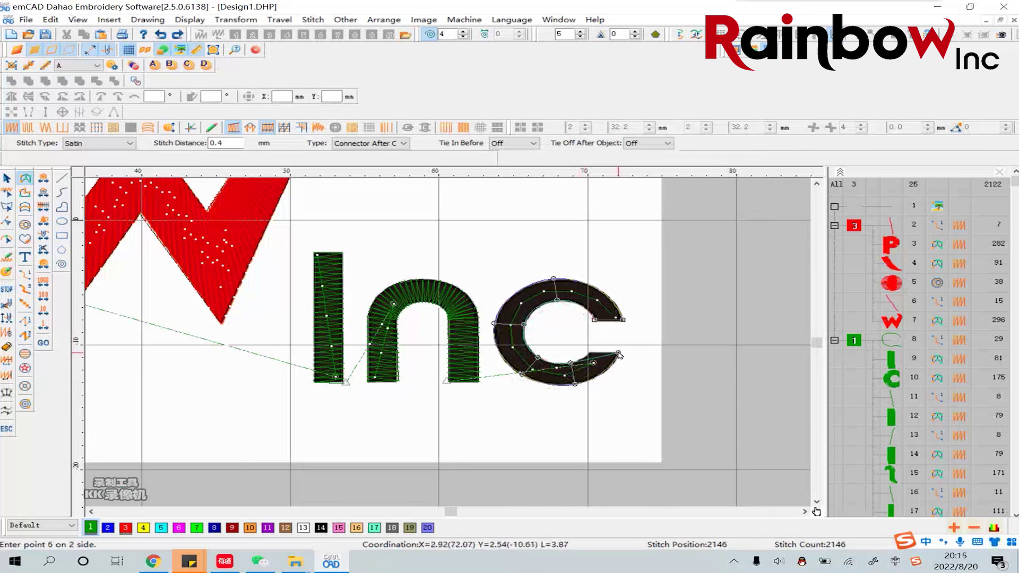
{"action": "right_click", "coordinate": [591, 355]}
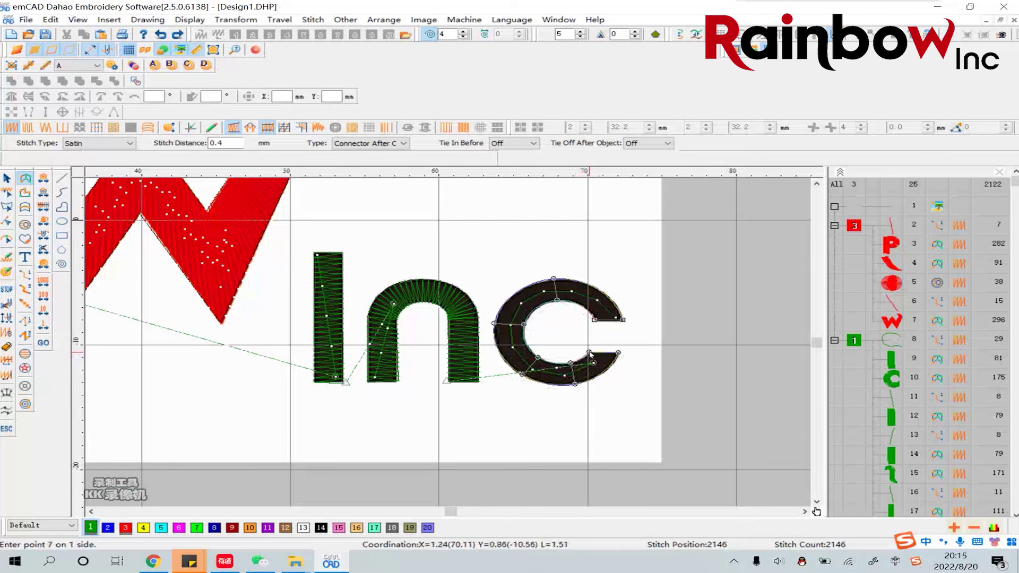
{"action": "key", "text": "Return"}
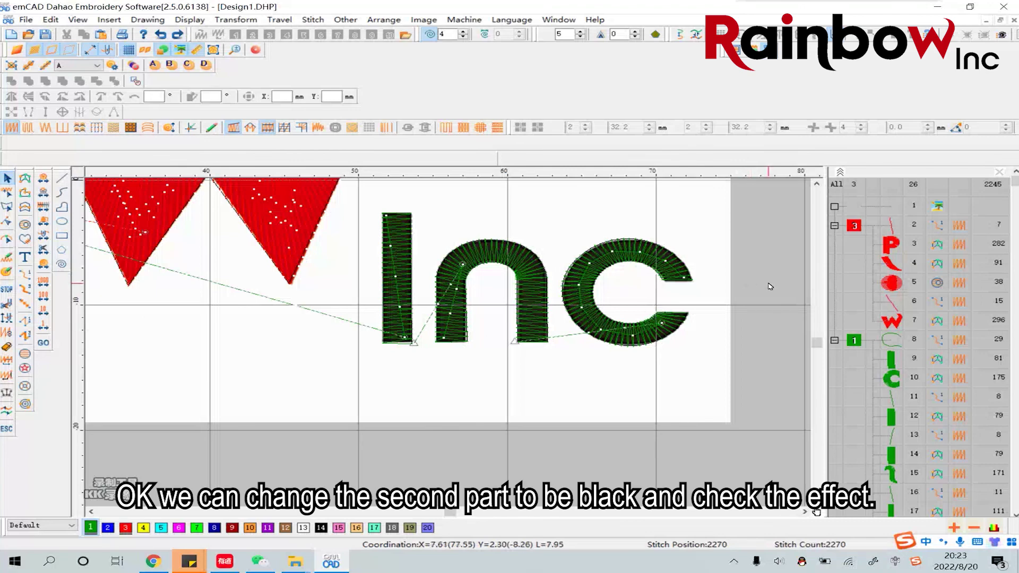
Recolour all the green letter stitches to black, colour 14
{"action": "left_click", "coordinate": [855, 343]}
{"action": "left_click", "coordinate": [321, 528]}
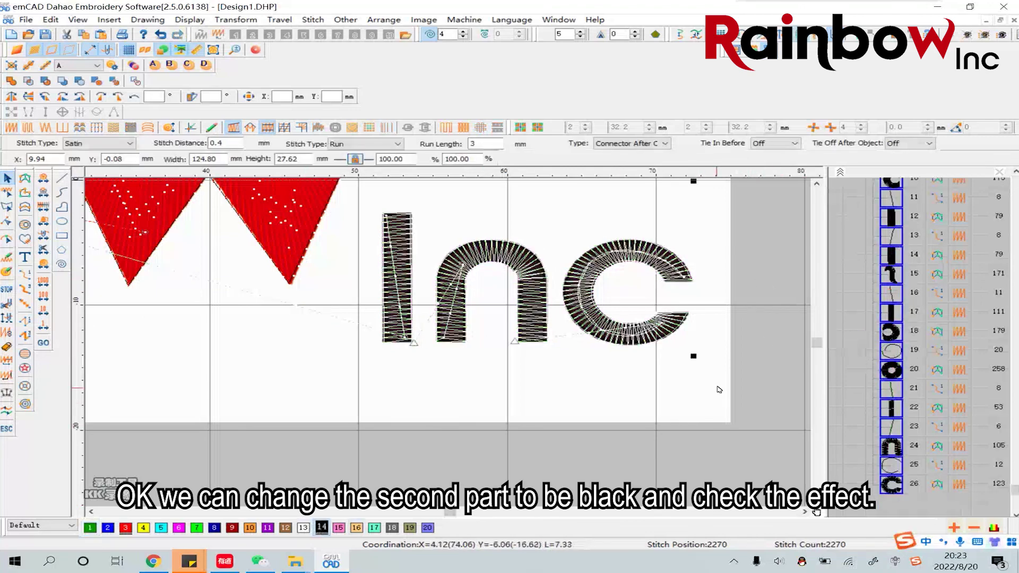
{"action": "left_click", "coordinate": [750, 355]}
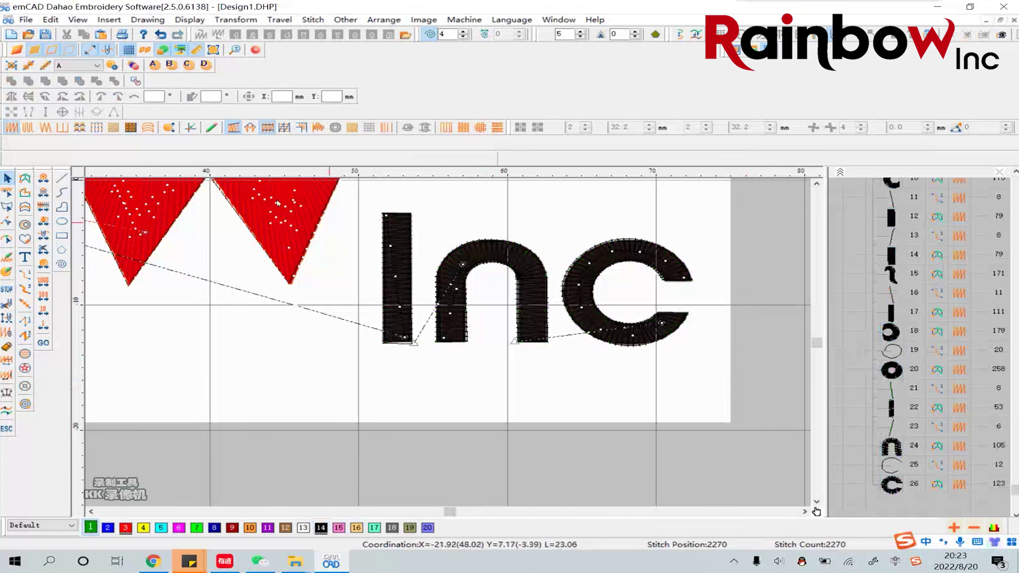
Preview the embroidery with realistic stitches and inspect the whole logo
{"action": "left_click", "coordinate": [19, 52]}
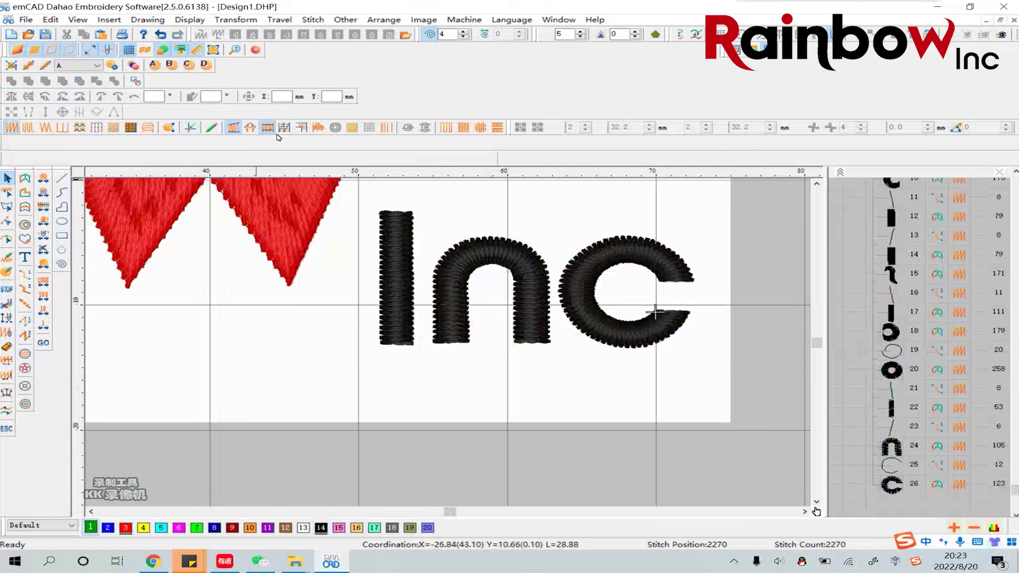
{"action": "scroll", "coordinate": [258, 176], "scroll_direction": "down", "scroll_amount": 2}
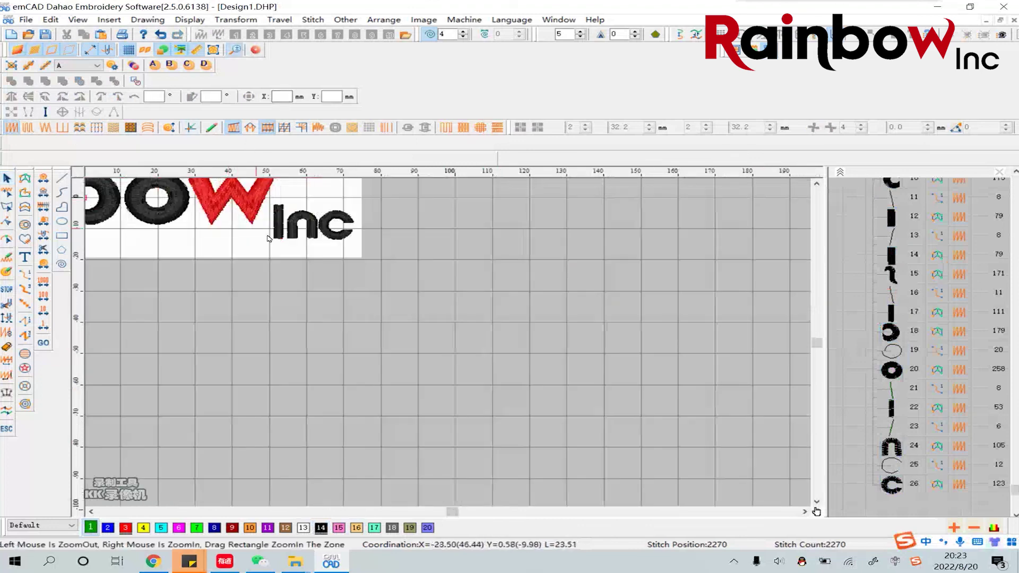
{"action": "left_click_drag", "start_coordinate": [453, 513], "coordinate": [449, 515]}
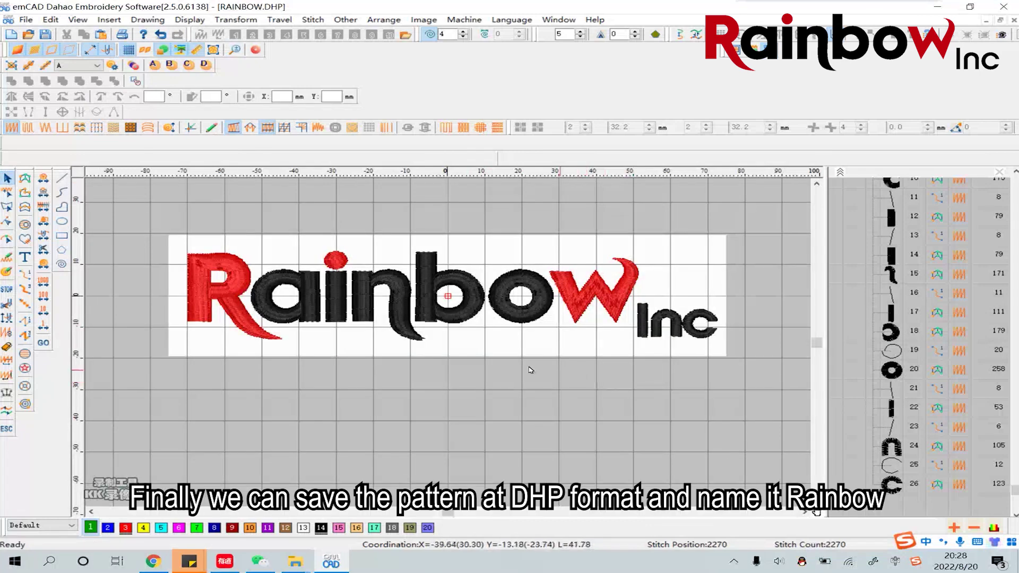
Save the design to the desktop as Rainbow in Dahao Punching (*.DHP) format
{"action": "left_click", "coordinate": [26, 20]}
{"action": "left_click", "coordinate": [56, 85]}
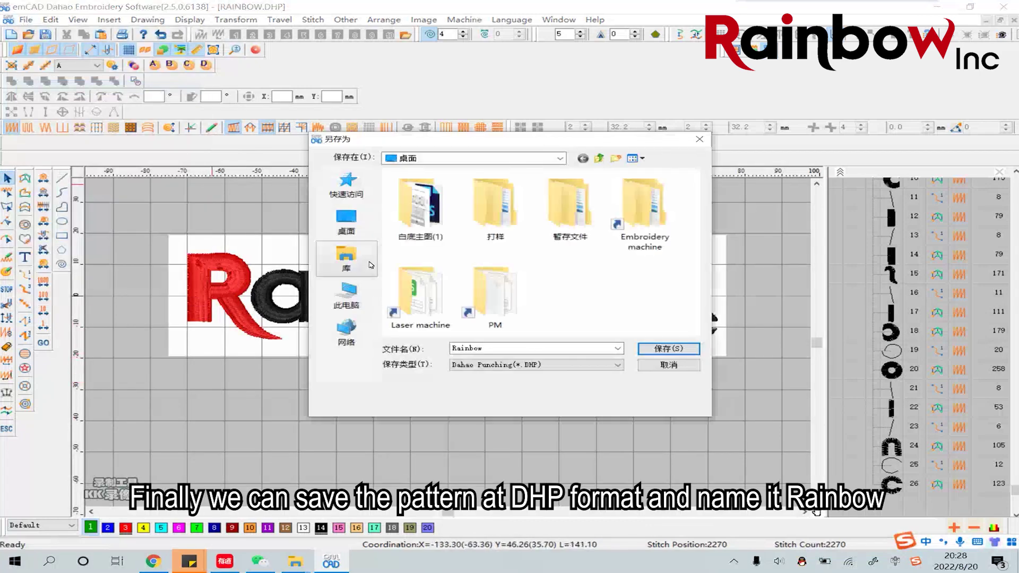
{"action": "double_click", "coordinate": [467, 348]}
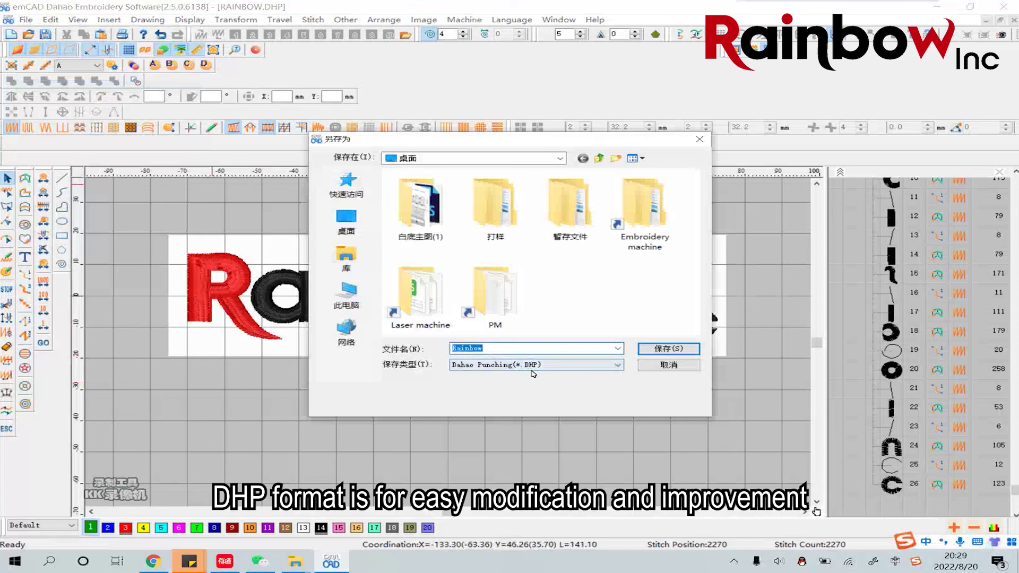
{"action": "left_click", "coordinate": [656, 350]}
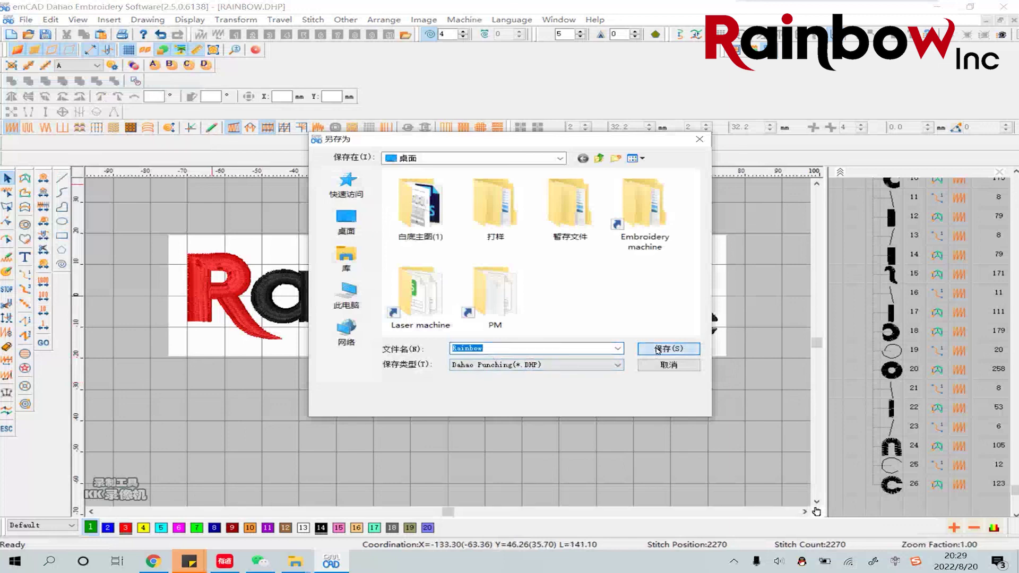
Save a copy to the desktop as Rainbow.DST in Tajima Format (*.DST) and show the desktop
{"action": "left_click", "coordinate": [21, 21]}
{"action": "left_click", "coordinate": [79, 88]}
{"action": "left_click", "coordinate": [497, 365]}
{"action": "left_click", "coordinate": [526, 393]}
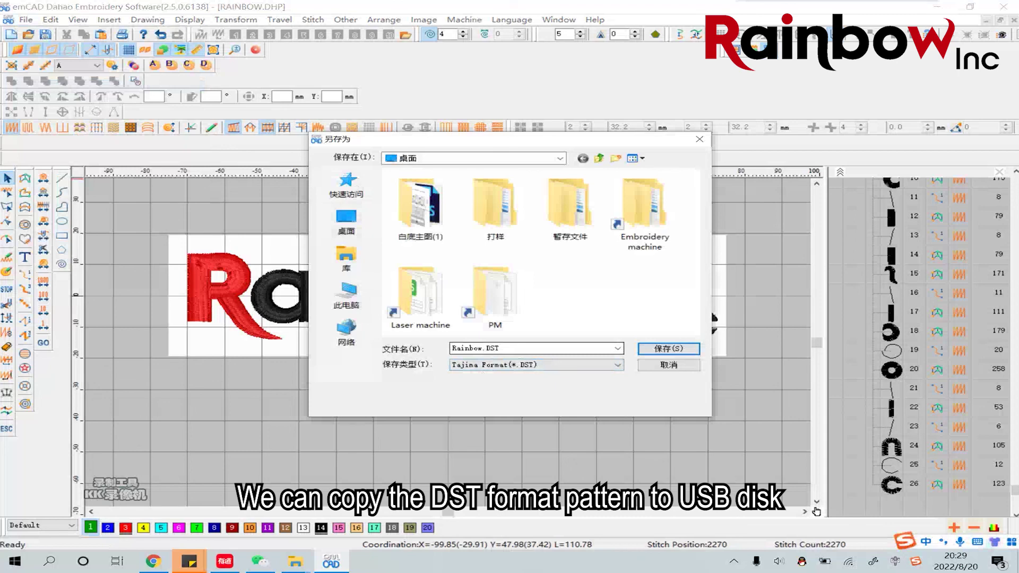
{"action": "left_click", "coordinate": [649, 349]}
{"action": "key", "text": "super+d"}
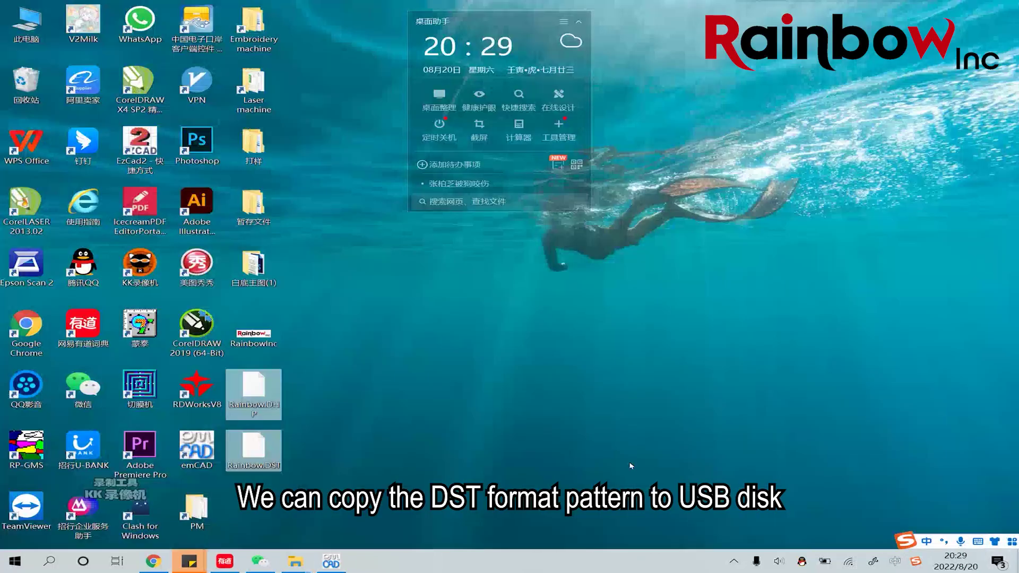